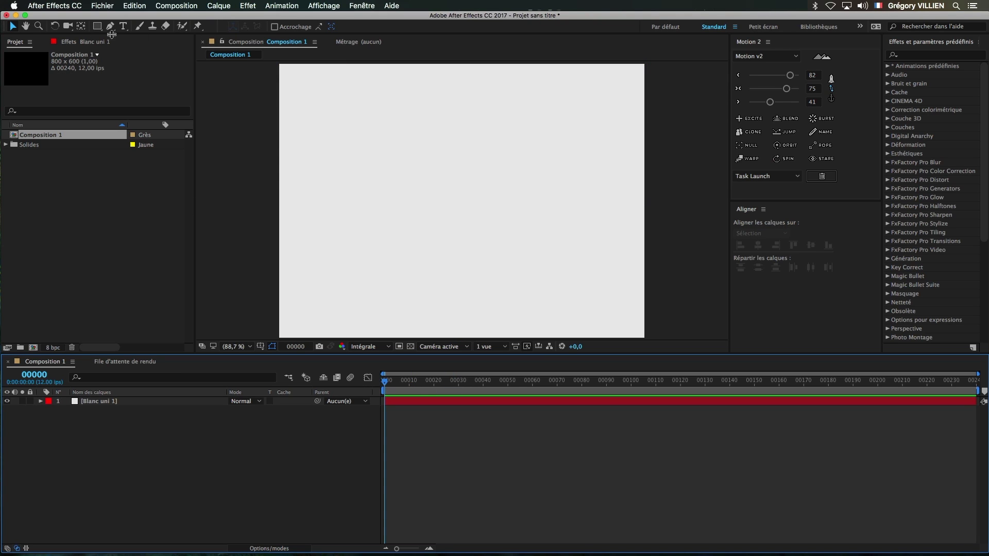
Choose the Ellipse tool and set the shape contour to none.
mouse_move(97, 26)
mouse_down()
mouse_move(139, 61)
mouse_move(135, 49)
mouse_up()
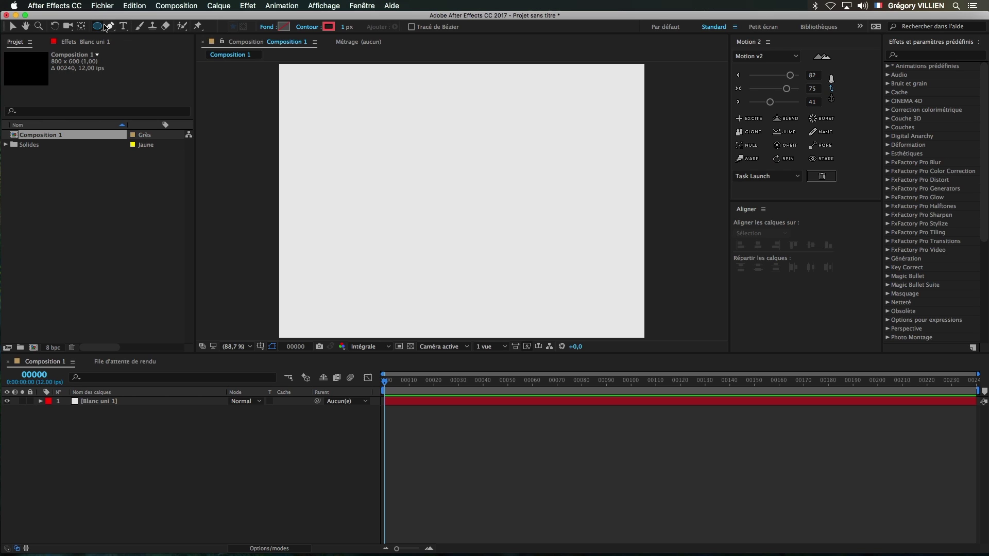
click(329, 26)
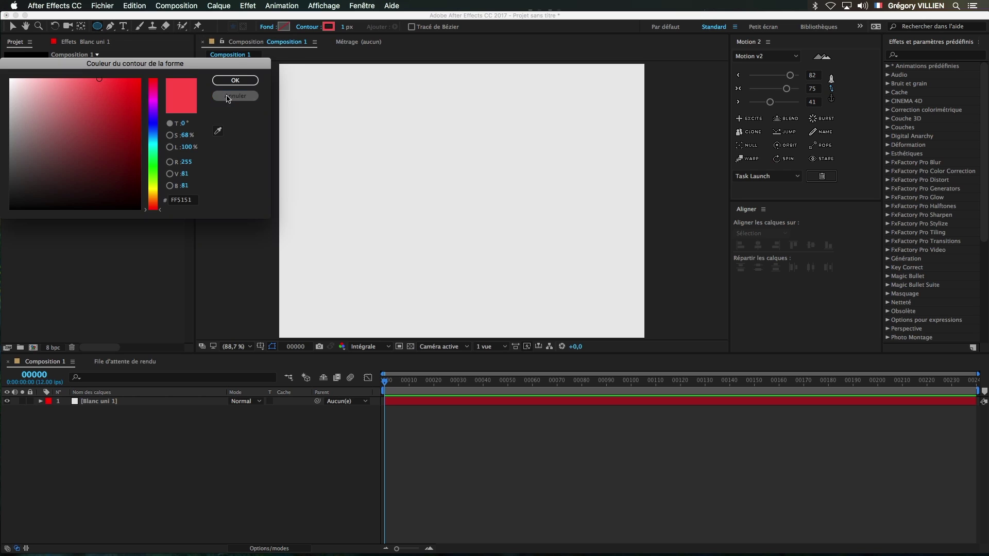
click(235, 80)
click(307, 26)
click(13, 81)
click(100, 141)
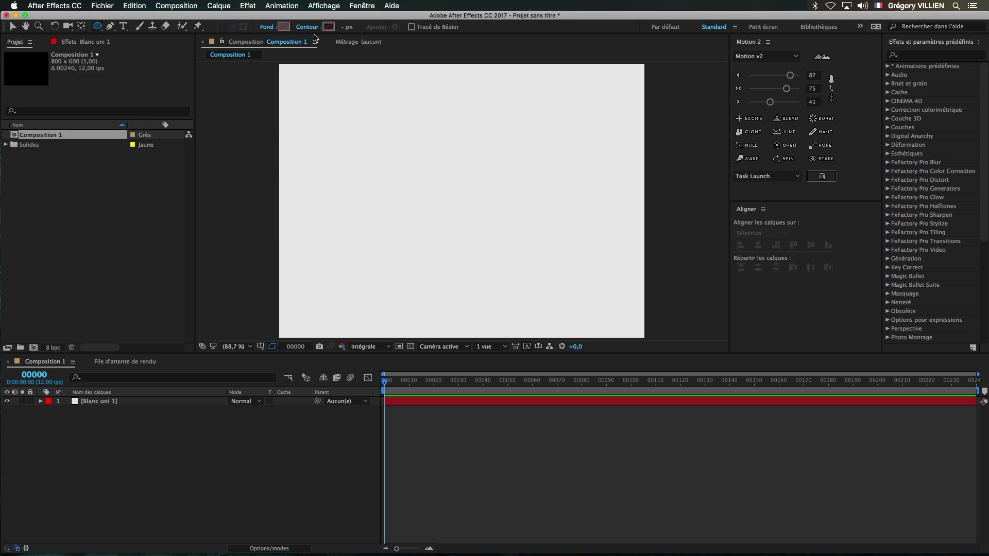
Set the shape fill to dark grey 333333 with a brightness of 20 %.
click(284, 27)
drag(183, 148, 176, 148)
click(185, 150)
text(25)
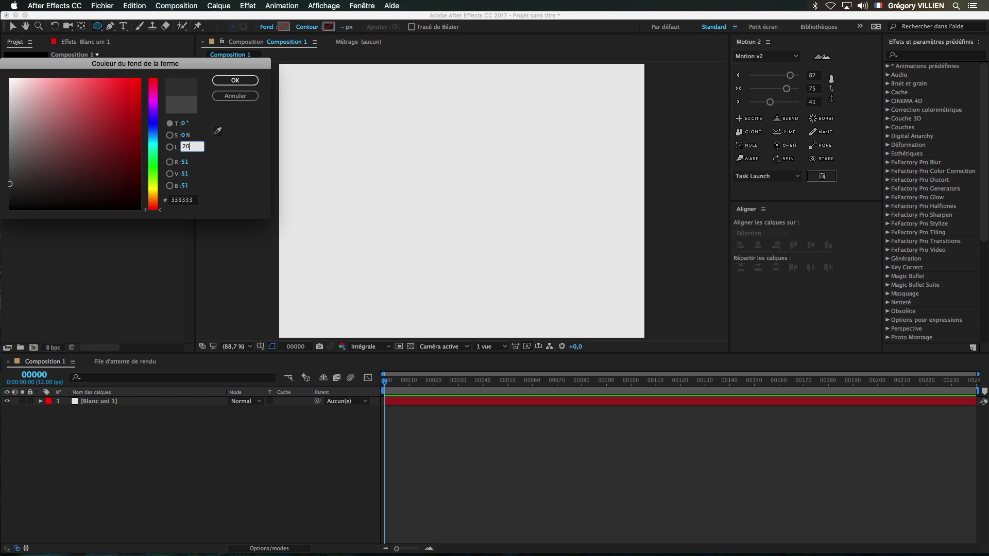
key(Return)
Create an ellipse shape layer named ROND and resize its path to a circle 200 px wide.
double_click(97, 29)
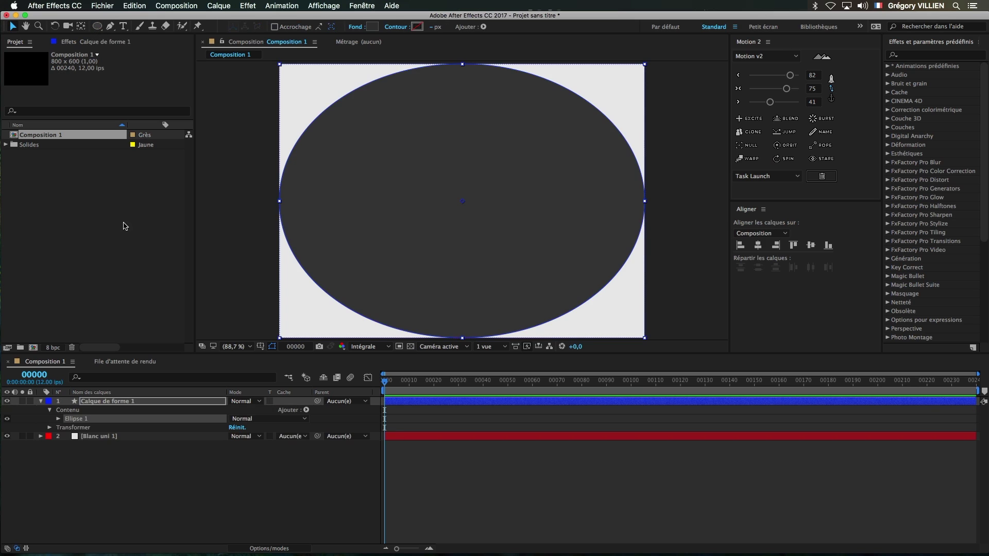
click(58, 419)
click(68, 427)
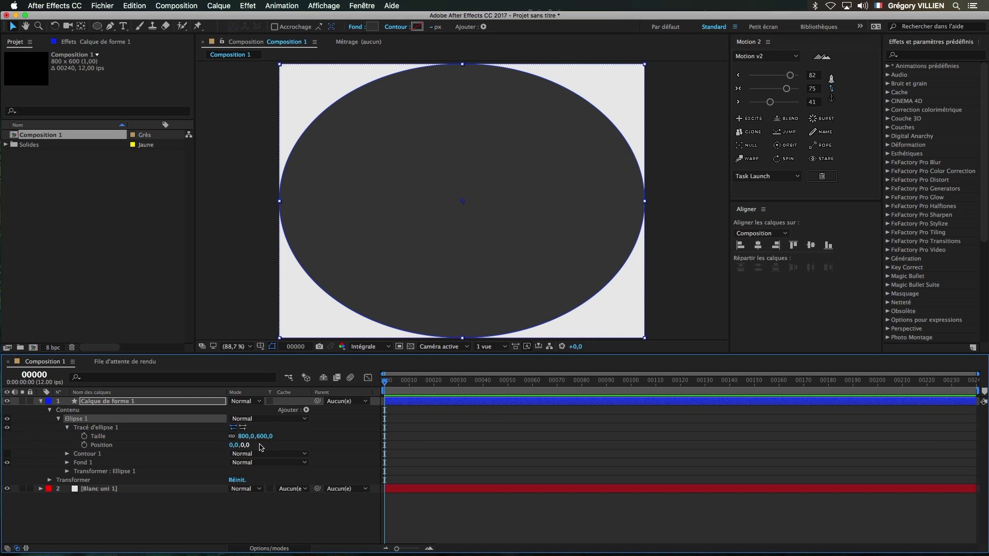
click(243, 436)
text(200)
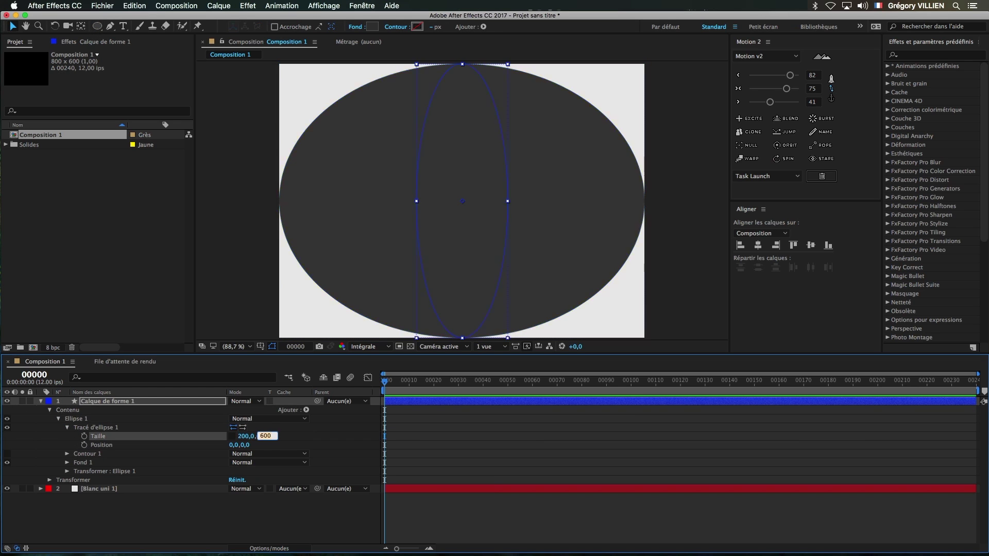
key(Return)
click(629, 203)
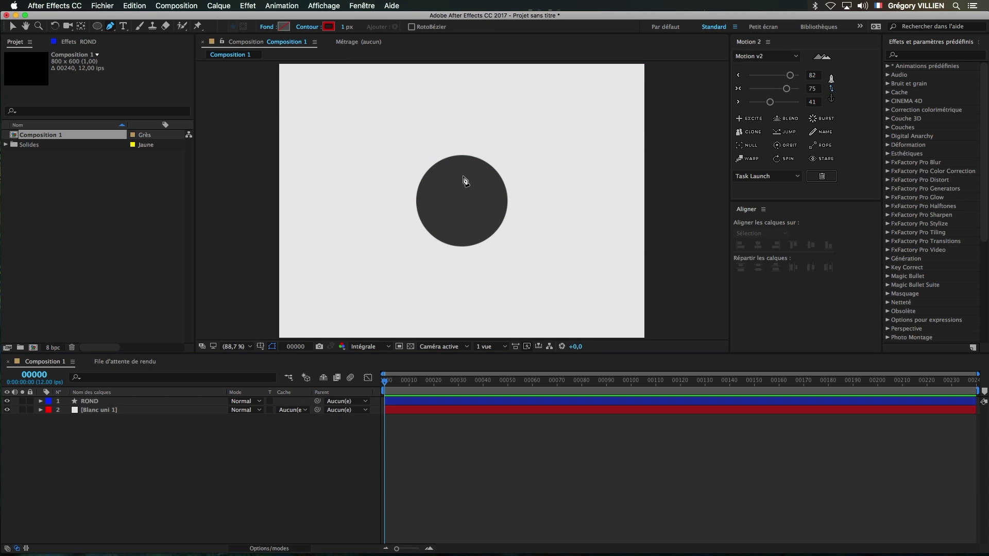
Try drawing a thin red looping path across the circle and out to both sides with the Pen tool.
click(464, 175)
drag(342, 139, 309, 201)
drag(383, 267, 433, 249)
drag(545, 131, 585, 160)
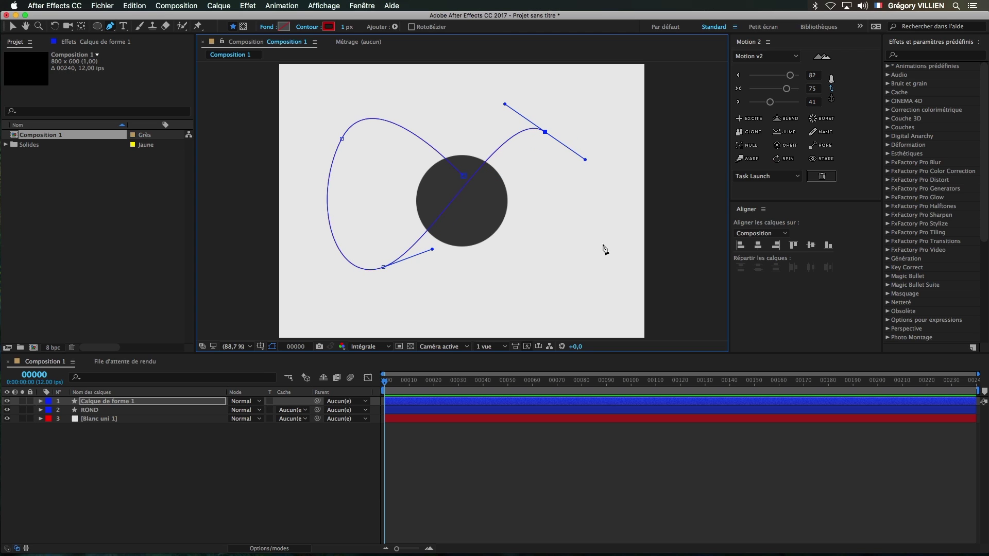
drag(464, 175, 510, 162)
Draw a blue 1 px looping pen path around the circle, scale its layer to 118 %, and adjust its upper-left loop.
click(328, 26)
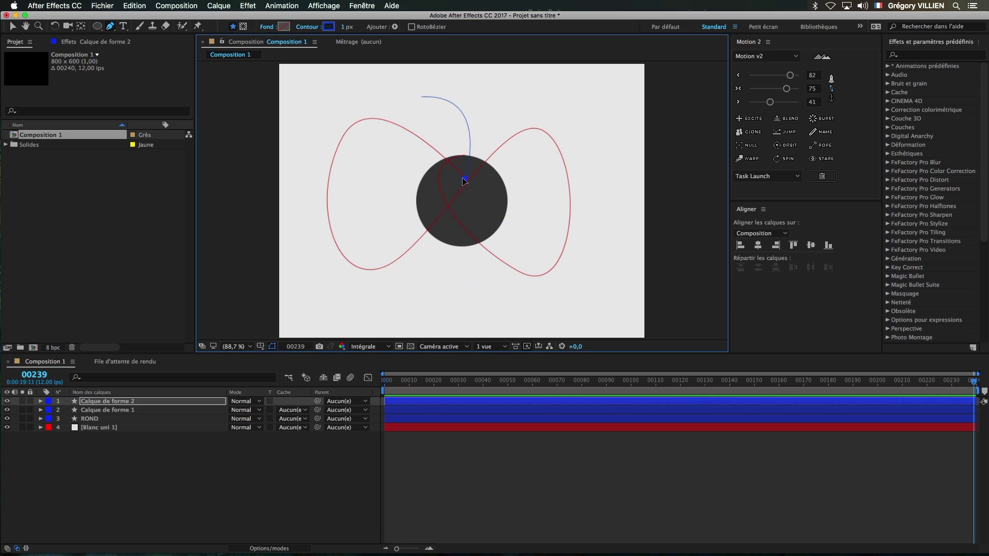
drag(420, 153, 453, 144)
drag(470, 265, 521, 269)
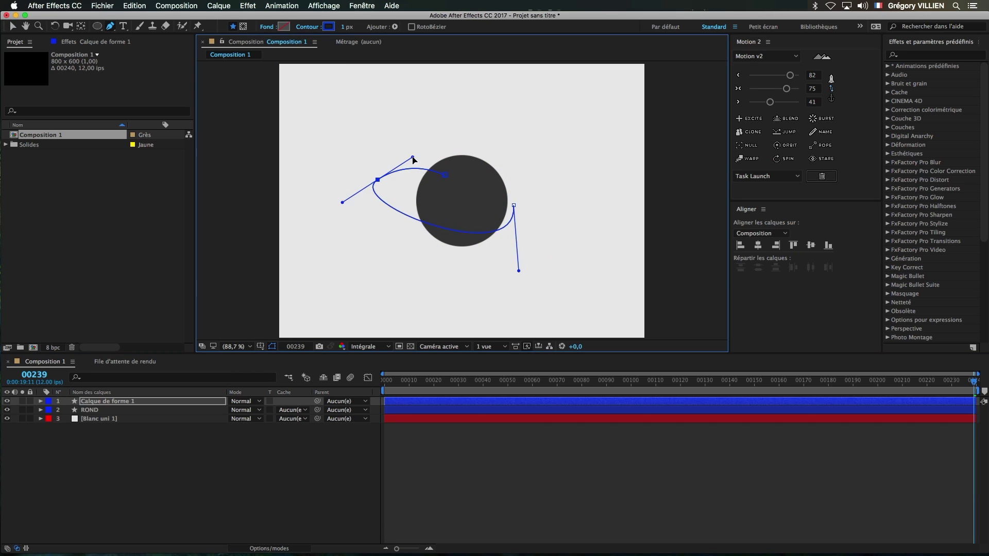
drag(409, 267, 438, 290)
click(462, 203)
key(s)
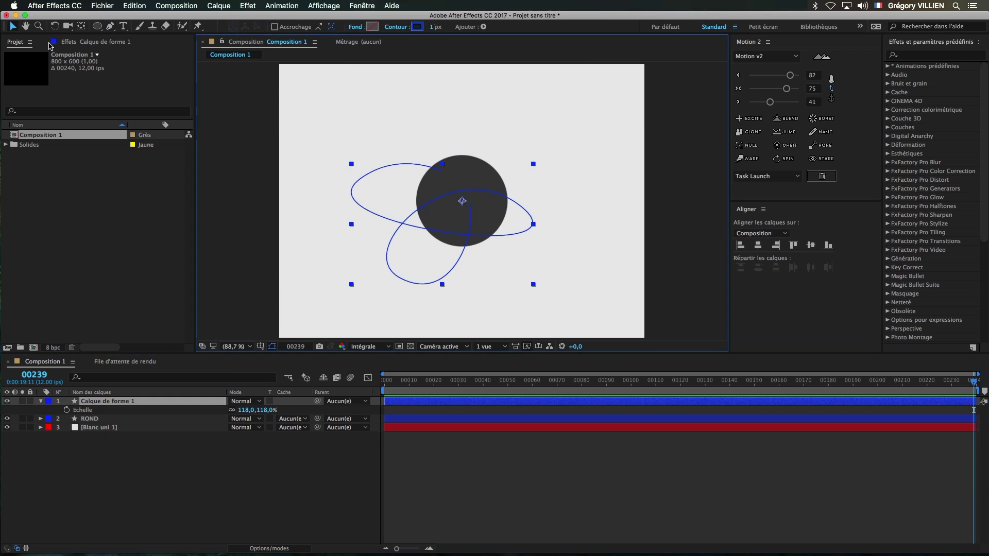
drag(360, 179, 349, 144)
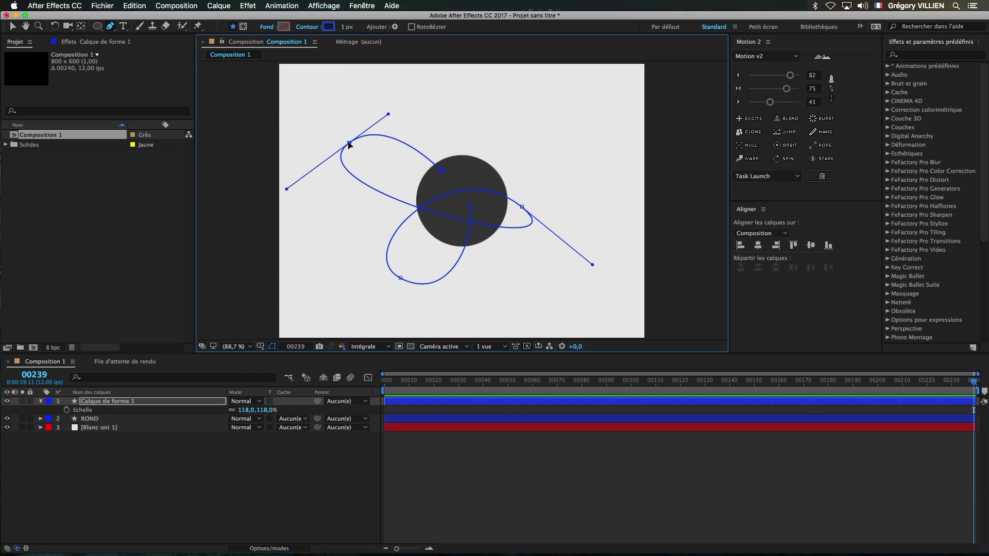
click(486, 208)
drag(527, 261, 578, 282)
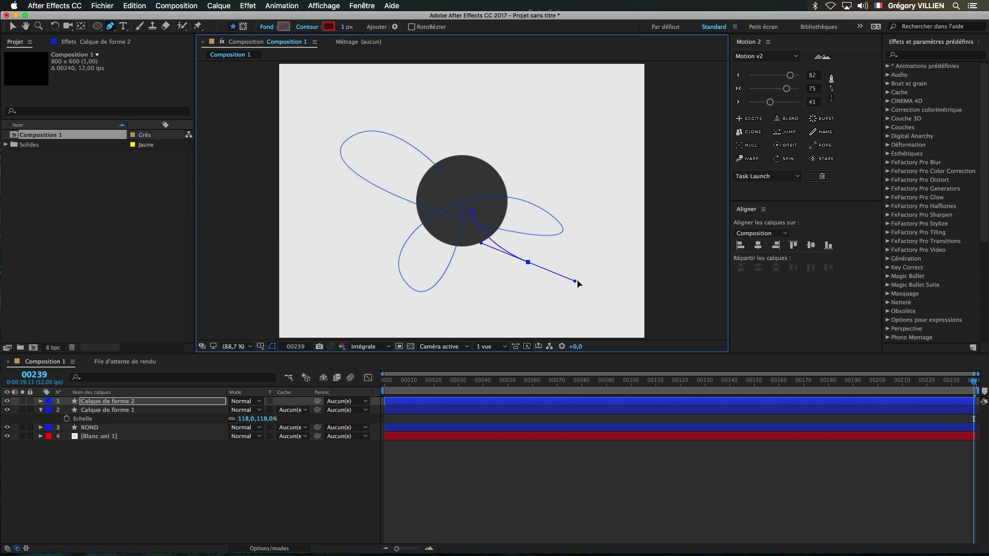
key(super+z)
key(super+z)
Draw a red 1 px pen path looping below, through and above the circle, and refine its end loop.
click(501, 214)
drag(494, 295, 408, 300)
drag(446, 139, 507, 99)
drag(587, 147, 587, 206)
drag(557, 190, 565, 194)
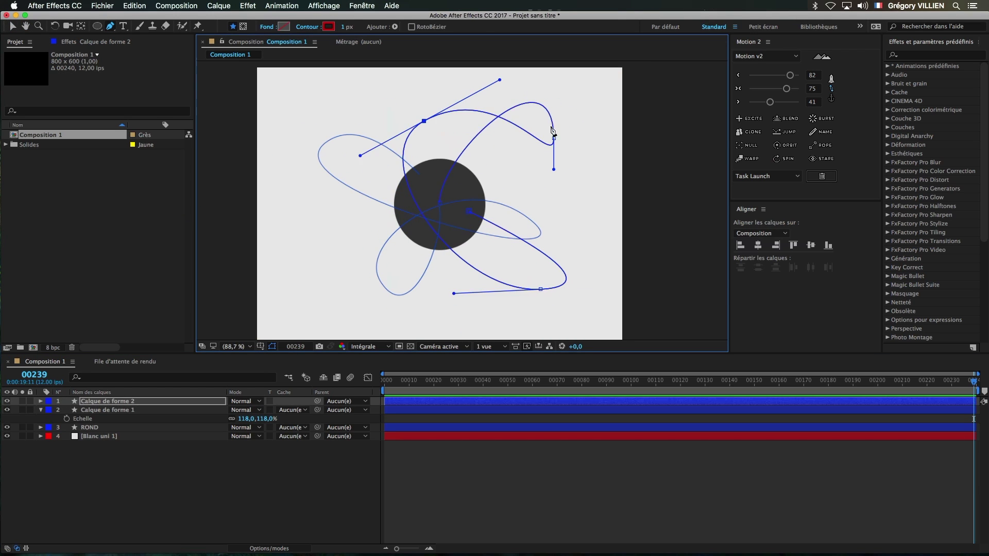
drag(551, 145, 528, 177)
drag(554, 138, 573, 155)
drag(547, 110, 546, 115)
drag(582, 152, 573, 157)
click(146, 484)
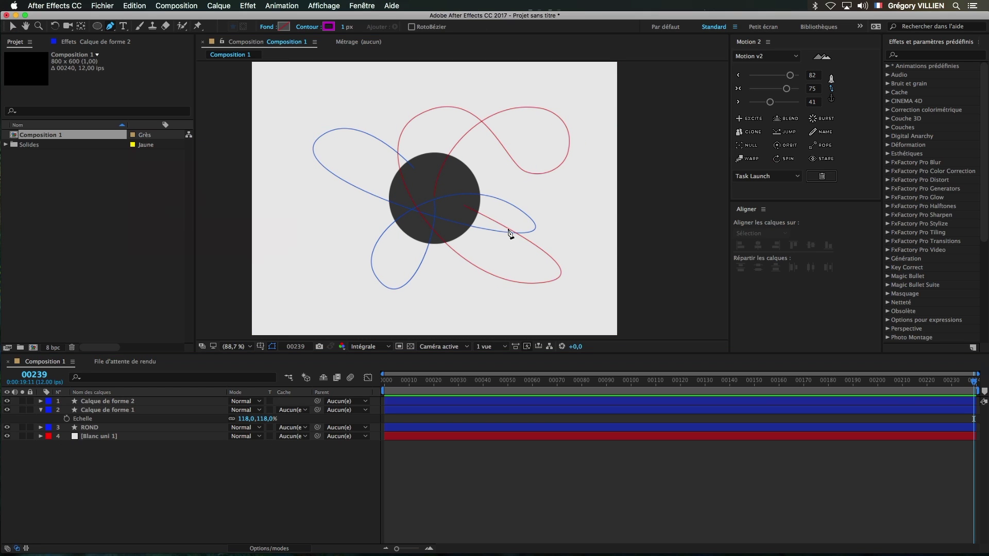
click(478, 268)
drag(353, 274, 346, 308)
key(super+z)
key(super+z)
Draw a purple 1 px spiral path to the left of the circle and deselect it.
click(384, 232)
drag(289, 241, 258, 215)
drag(323, 209, 328, 224)
click(315, 231)
click(206, 495)
Draw a second purple spiral path curling upward to the right of the circle.
click(506, 226)
mouse_move(571, 228)
mouse_down()
mouse_move(572, 185)
mouse_move(540, 212)
mouse_up()
click(550, 218)
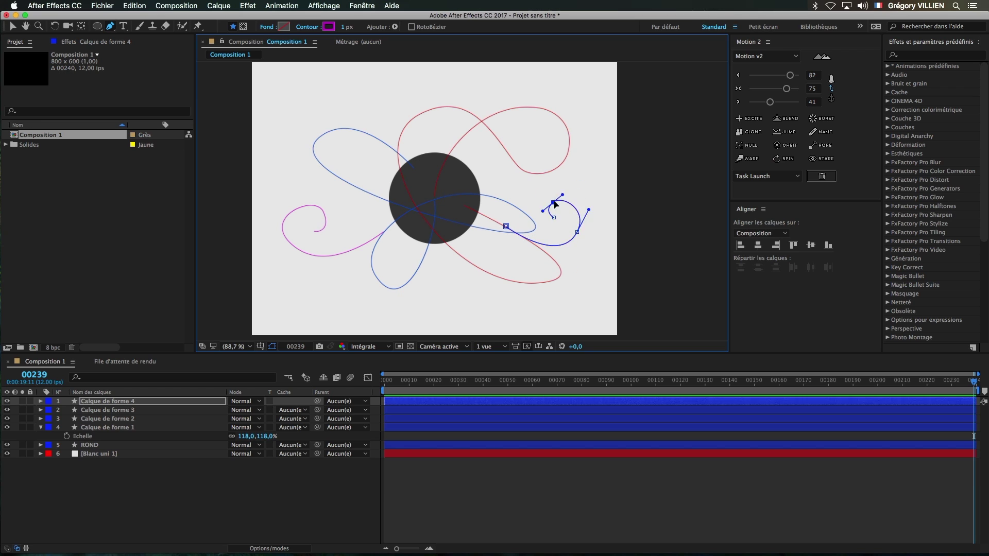
key(v)
drag(466, 205, 453, 204)
Reshape the blue path's points and handles into wider, rounder loops on both sides of the circle.
click(109, 26)
super+click(300, 143)
mouse_move(520, 221)
mouse_down()
mouse_move(462, 226)
mouse_move(512, 232)
mouse_up()
drag(301, 144, 289, 151)
drag(240, 186, 260, 208)
drag(346, 69, 321, 90)
drag(269, 168, 351, 204)
drag(362, 275, 349, 286)
drag(359, 288, 360, 264)
drag(402, 324, 383, 304)
key(v)
drag(477, 208, 479, 232)
key(g)
mouse_move(338, 274)
mouse_down()
mouse_move(320, 287)
mouse_move(348, 267)
mouse_up()
drag(370, 301, 391, 305)
Delete the purple spiral layer to the left of the circle.
click(107, 410)
key(y)
drag(424, 199, 335, 231)
key(r)
key(Delete)
Draw a smaller purple spiral branching off the bottom of the blue path's upper-left loop.
key(g)
click(309, 183)
drag(333, 203, 339, 202)
drag(328, 204, 363, 218)
scroll(283, 194, up, 2)
drag(420, 225, 441, 178)
drag(399, 280, 408, 264)
click(410, 472)
Refine the inner curl of the purple spiral to the right of the circle.
click(107, 401)
mouse_move(529, 175)
mouse_down()
mouse_move(514, 180)
mouse_move(517, 210)
mouse_up()
scroll(514, 181, down, 2)
click(107, 410)
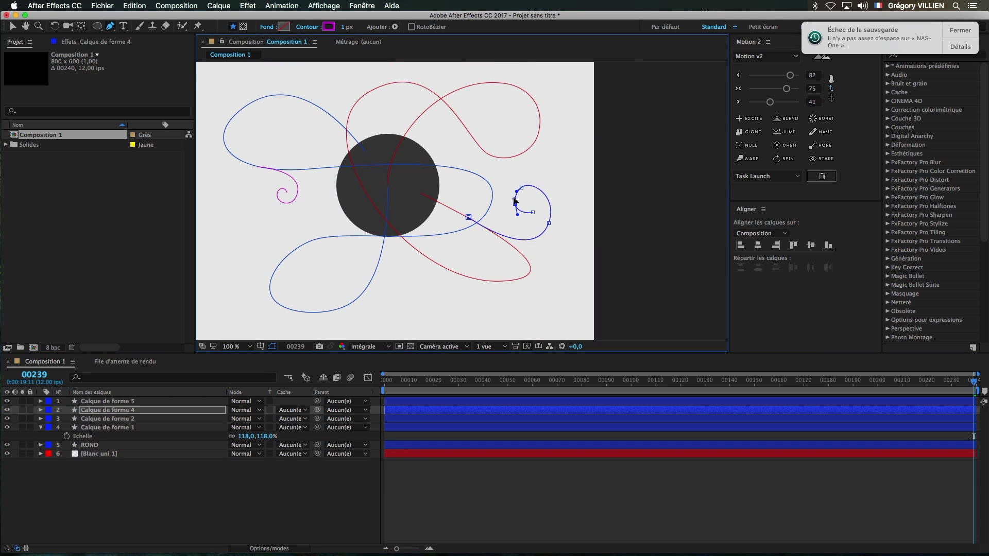
scroll(535, 206, up, 2)
drag(376, 201, 380, 216)
scroll(412, 211, down, 2)
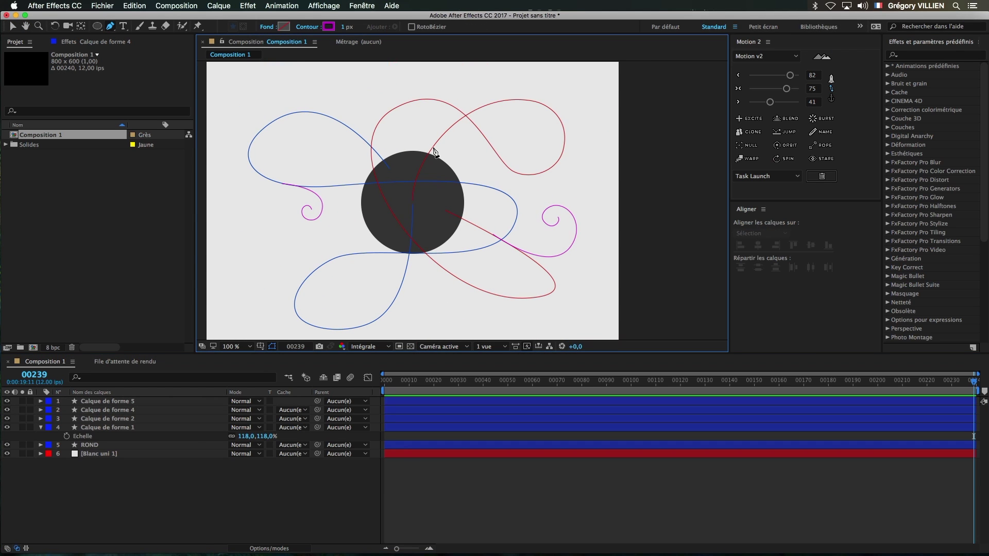
Move the blue path's end point and the red path's end point to new positions inside the circle.
click(107, 410)
click(107, 427)
drag(412, 204, 404, 196)
click(107, 418)
drag(412, 201, 424, 179)
key(v)
drag(465, 268, 493, 254)
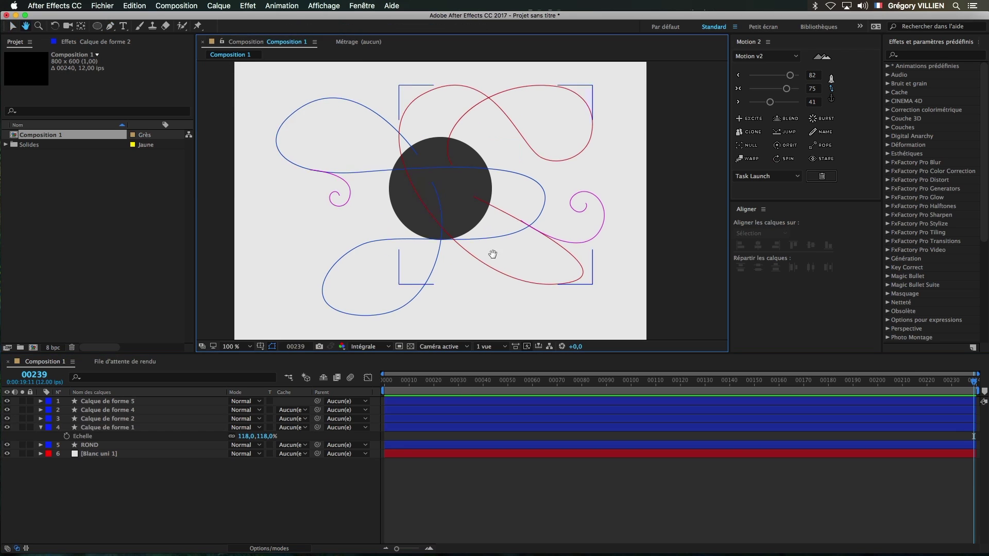
key(ctrl+super+m)
click(87, 361)
click(103, 6)
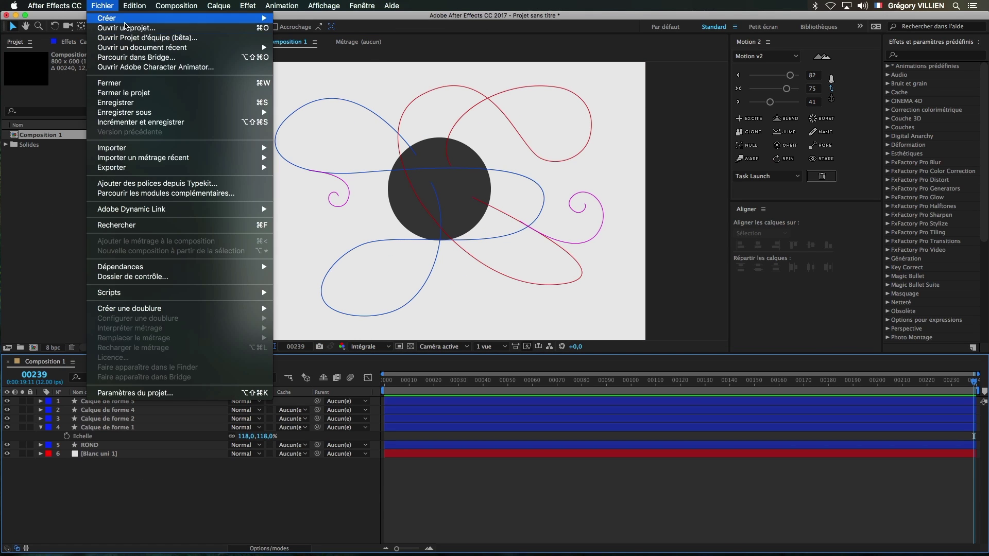
mouse_move(205, 171)
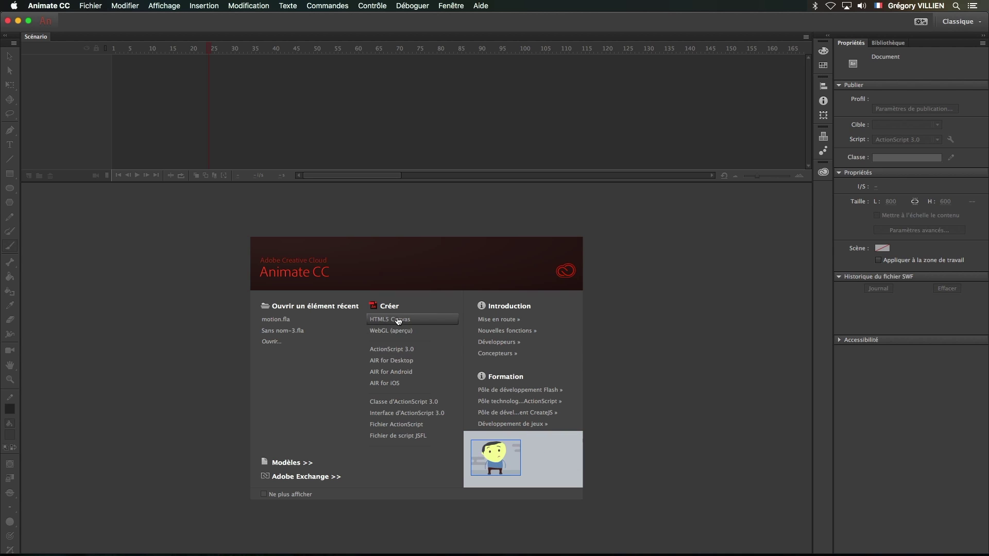
Create a new ActionScript 3.0 document in Animate CC, using the Classique workspace.
click(402, 351)
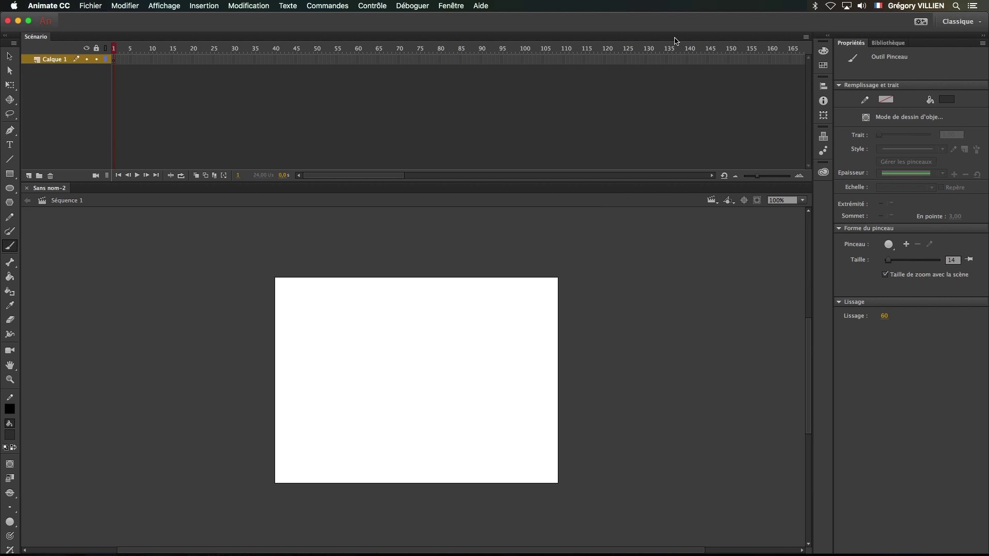
click(960, 21)
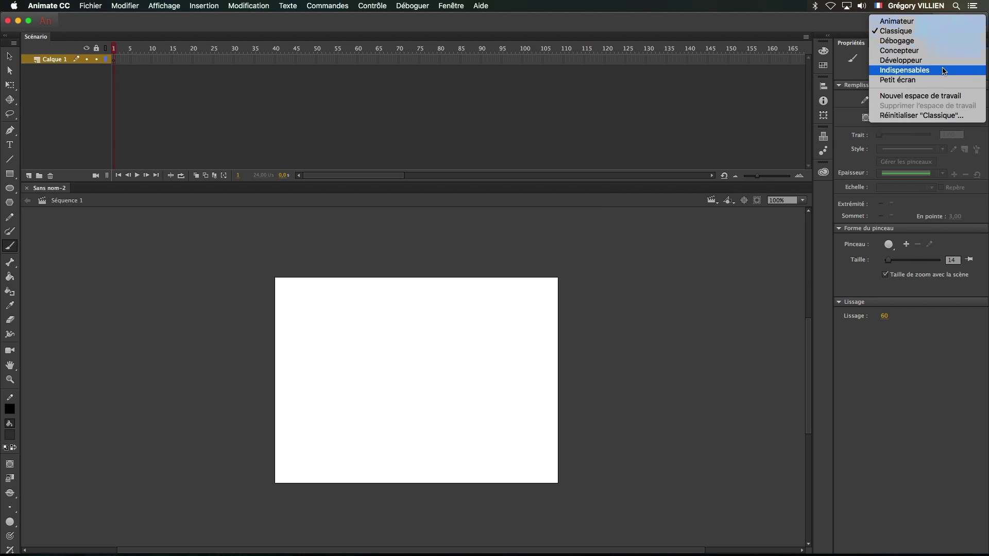
click(910, 31)
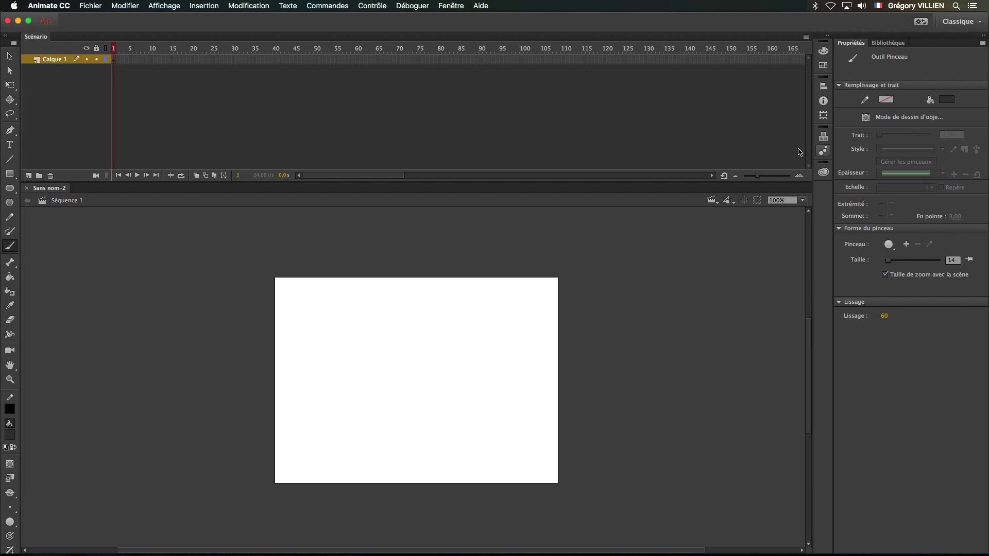
Set the document's stage size to 800 × 600 px.
click(11, 56)
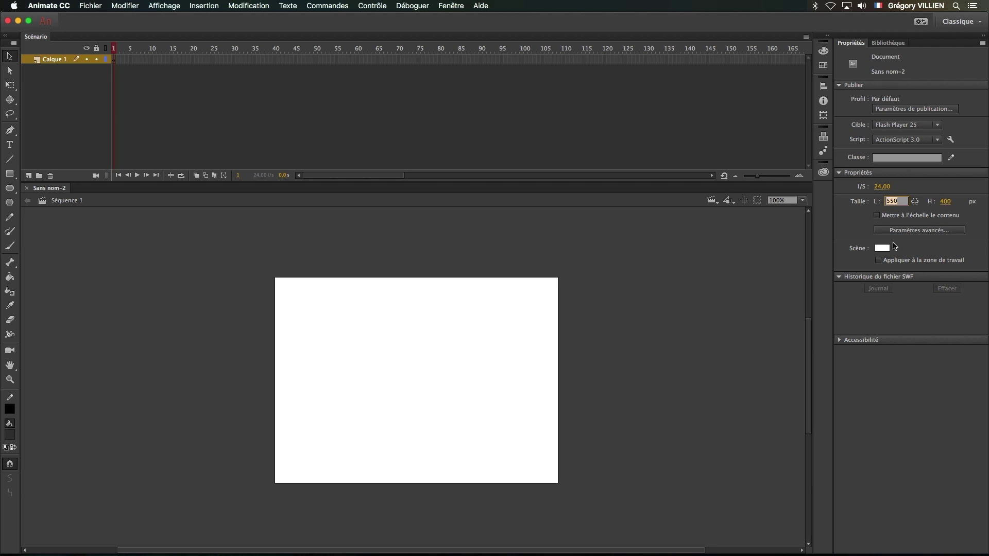
text(800)
key(Tab)
text(60)
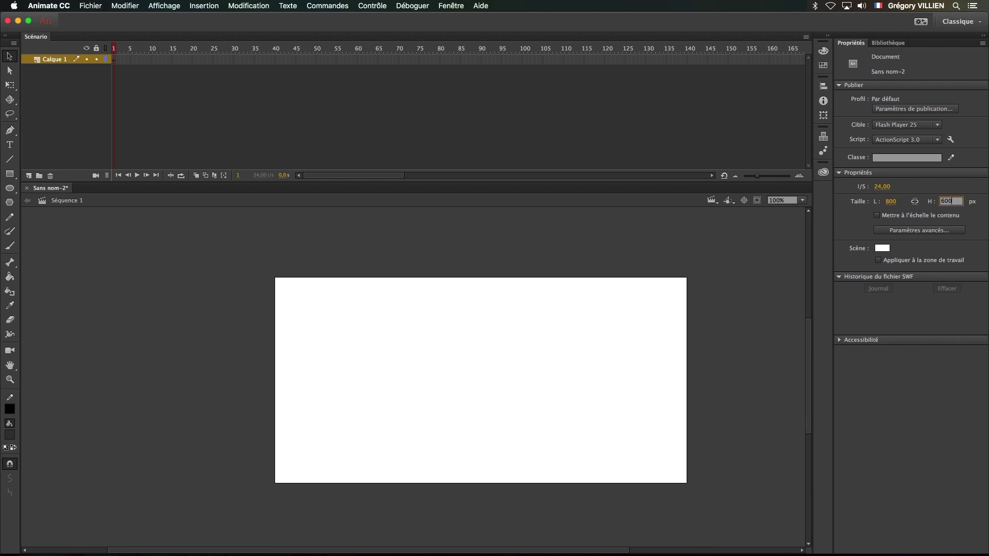
key(Return)
drag(803, 316, 803, 336)
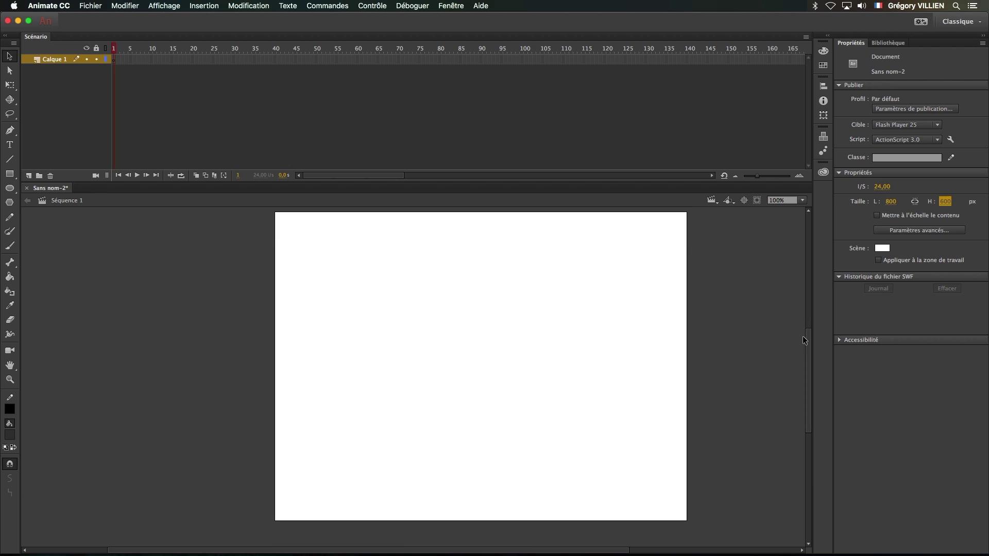
click(801, 201)
click(793, 211)
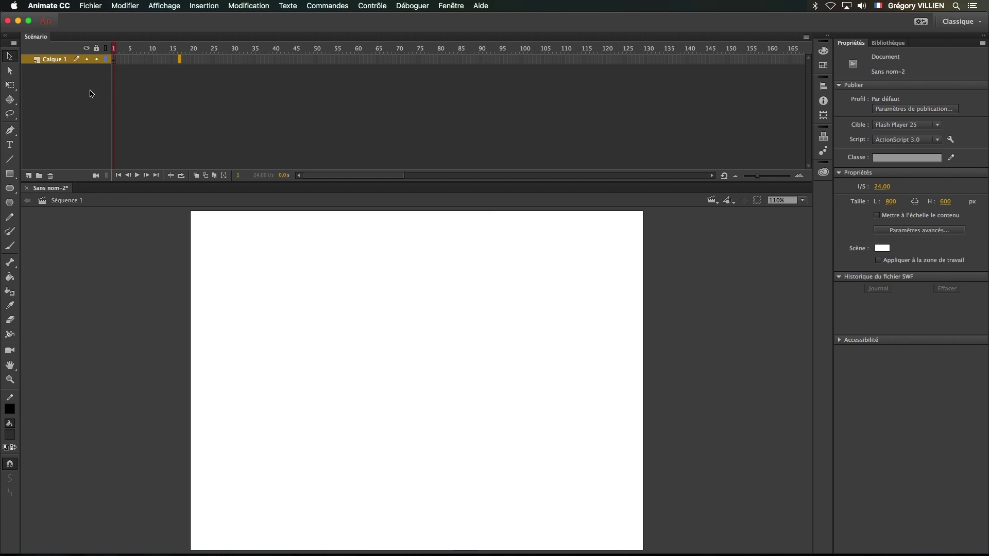
Add blank keyframes after frame 1 on Calque 1, up to frame 5.
click(115, 60)
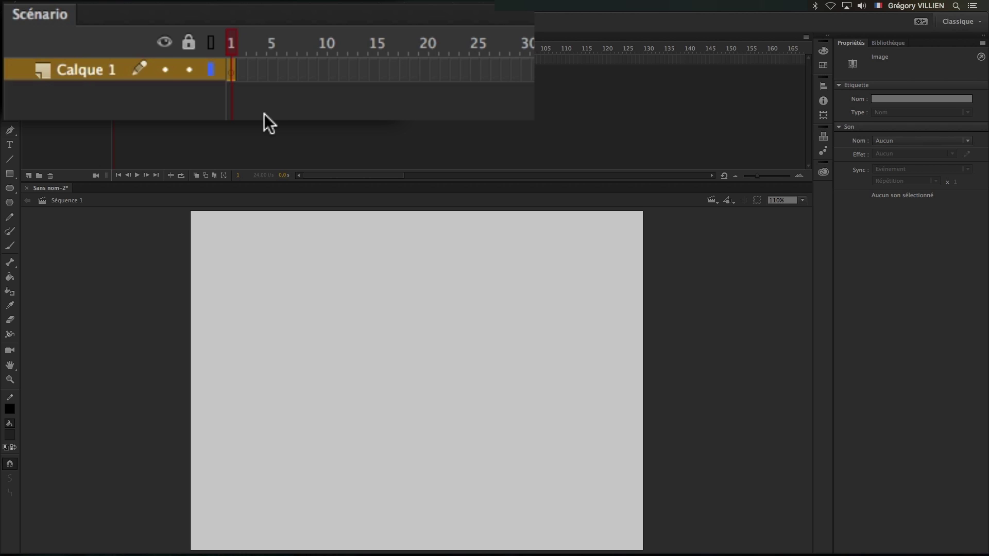
key(F7)
key(F7)
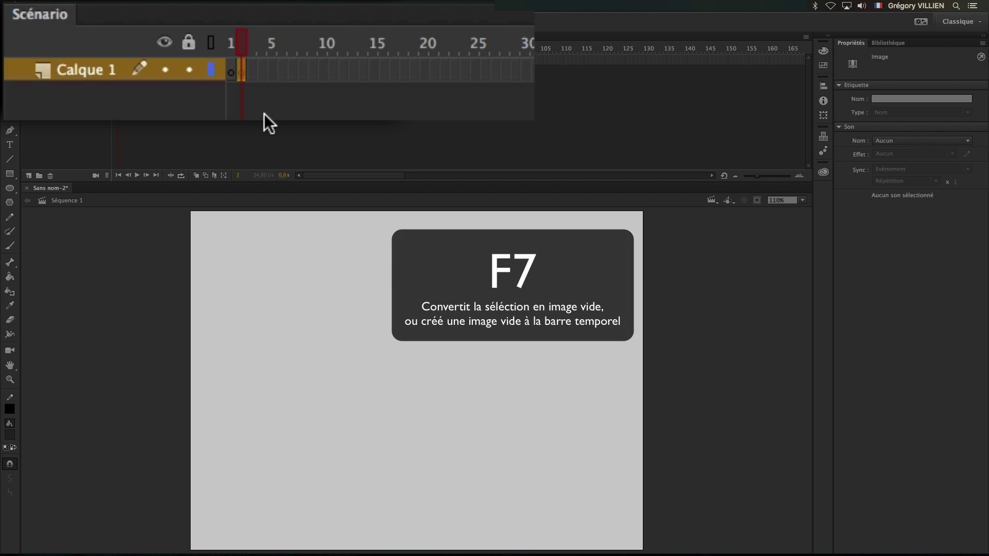
key(F7)
key(F7)
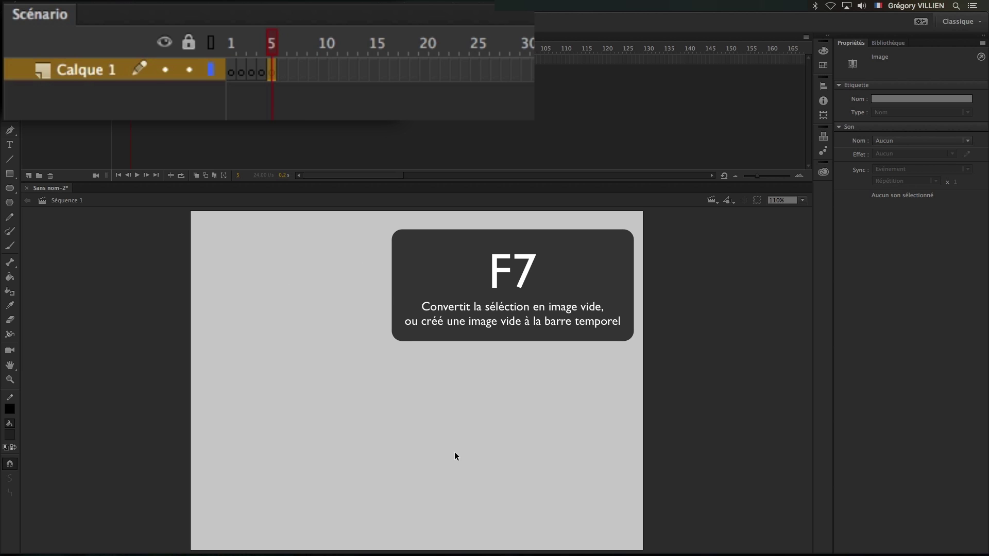
Paint a wavy dark brush stroke on frame 5, and move the playhead back to frame 4.
click(10, 246)
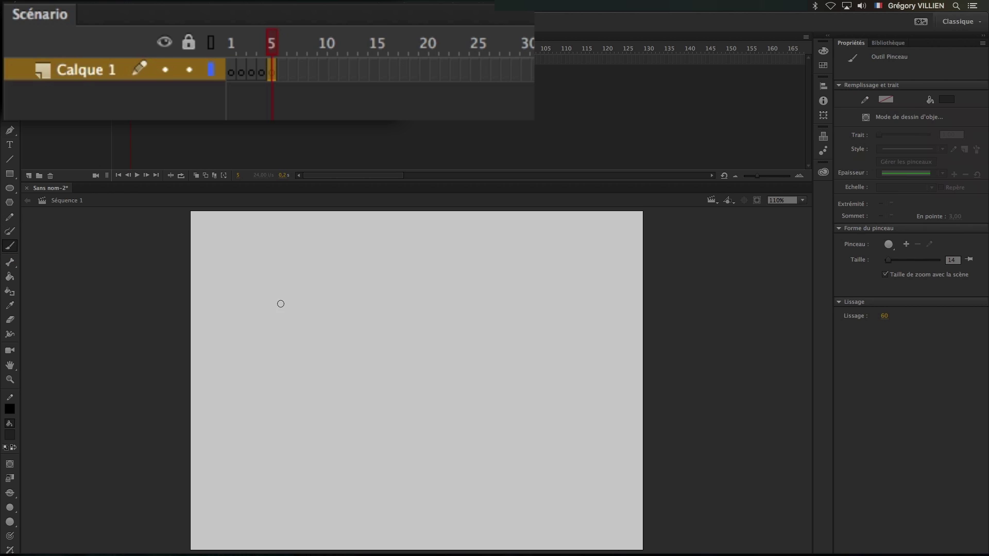
mouse_move(325, 318)
mouse_down()
mouse_move(395, 327)
mouse_move(447, 348)
mouse_up()
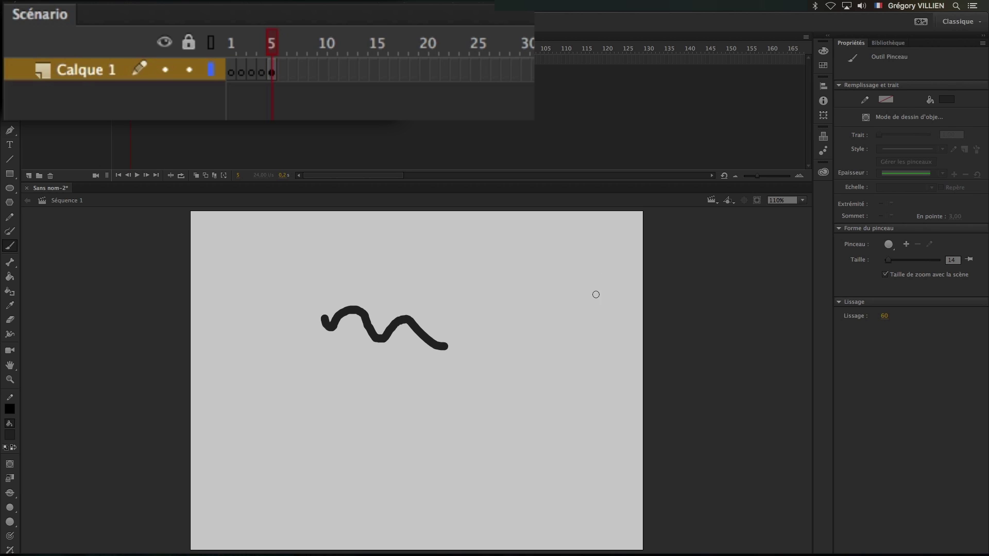
drag(273, 47, 242, 48)
click(270, 74)
click(262, 46)
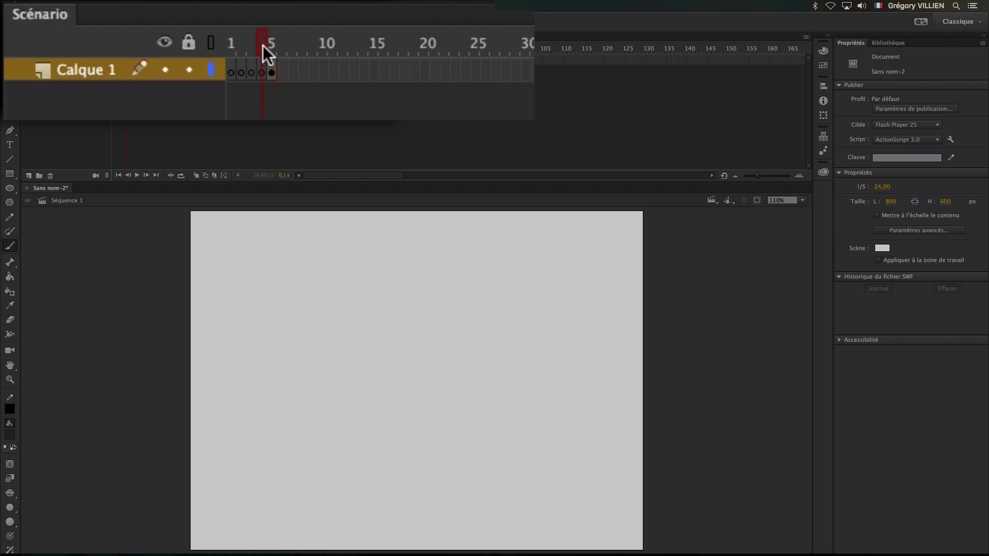
Add blank keyframes after frame 5 on Calque 1, up to frame 11.
click(270, 73)
click(261, 75)
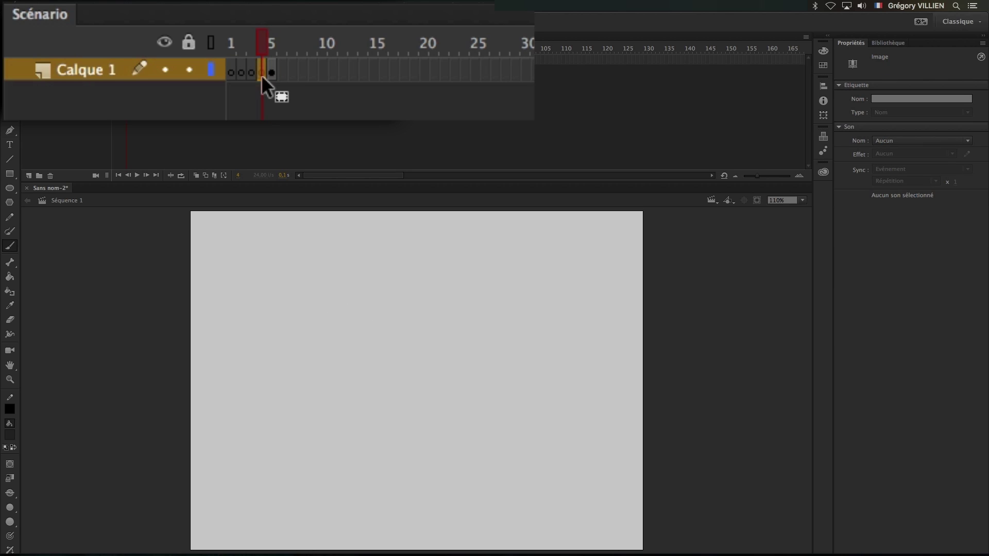
click(272, 46)
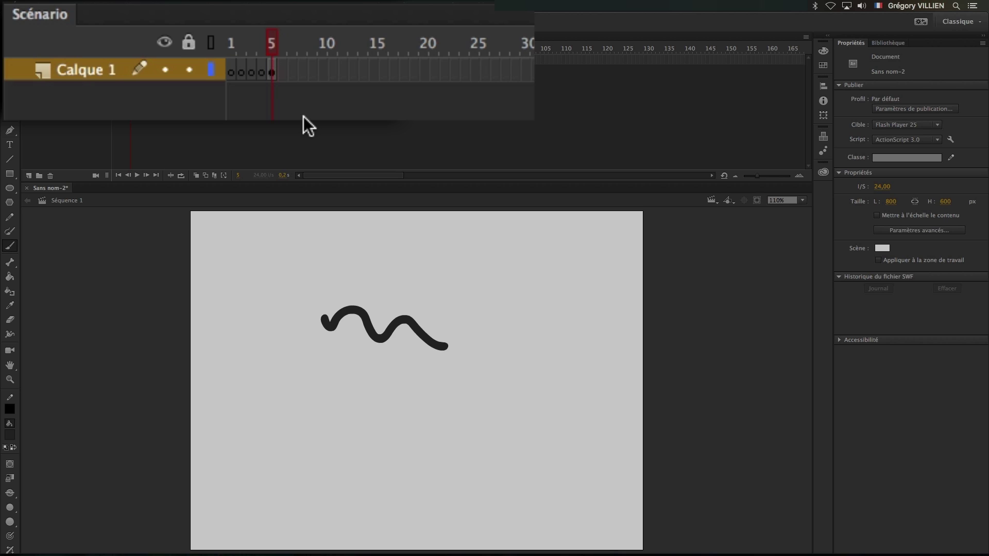
key(F7)
key(F5)
key(F5)
key(F5)
key(F5)
key(F5)
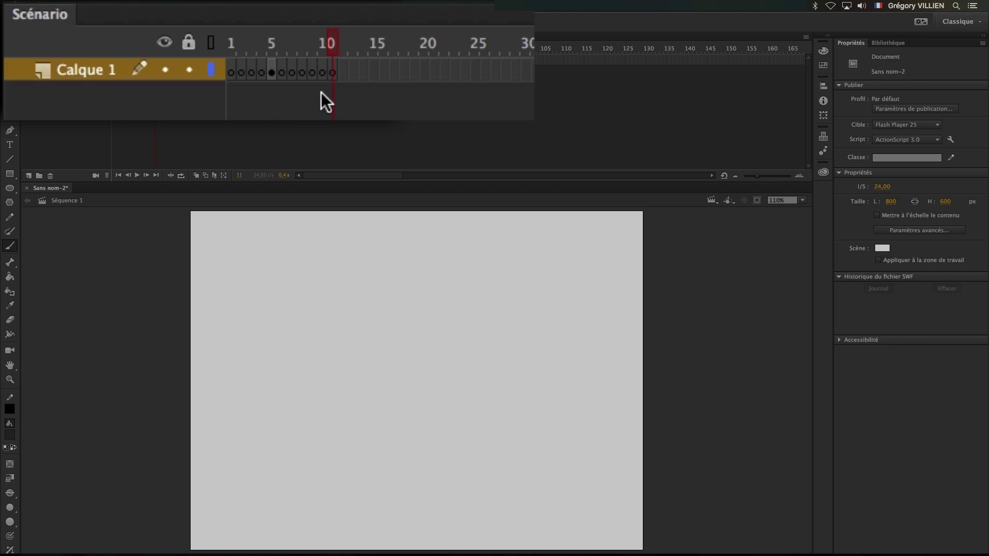
Extend the wavy brush stroke on frame 5 through frame 14 by inserting regular frames after it.
click(272, 72)
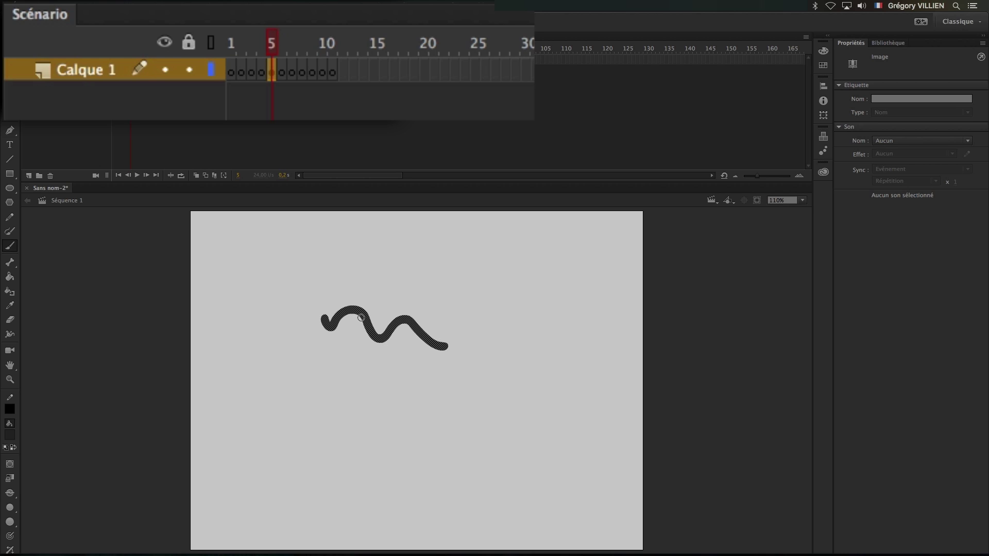
key(F5)
key(F5)
key(F5)
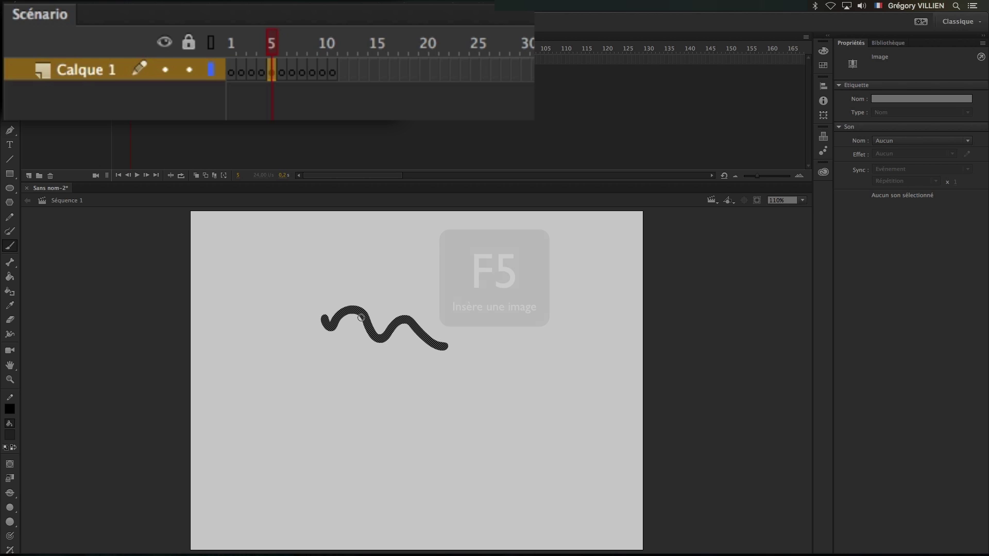
key(F5)
key(F5)
key(F5)
key(F5)
Examine the extended frames of the wavy stroke on Calque 1 and the commands available for frame 11.
click(322, 70)
click(341, 72)
click(352, 72)
double_click(322, 71)
click(303, 72)
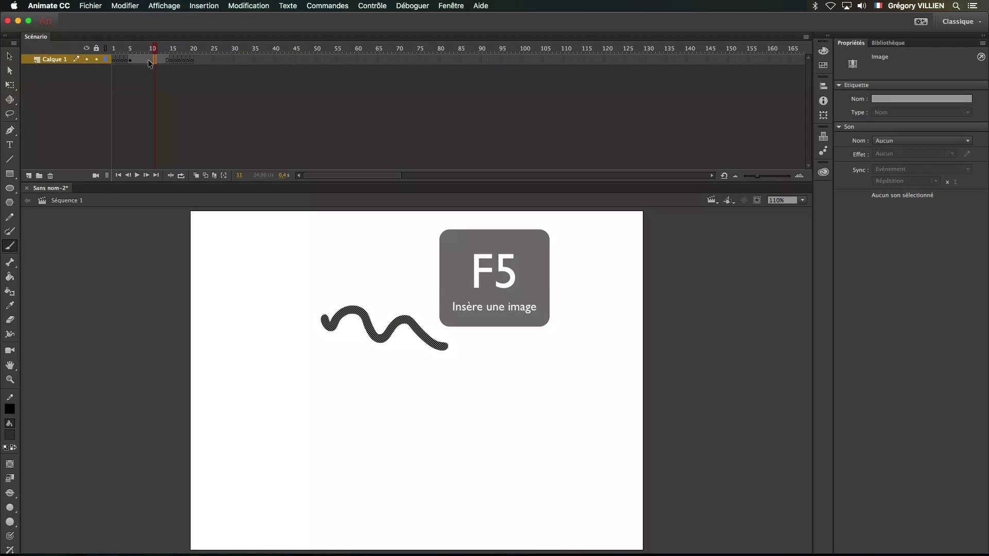
right_click(322, 69)
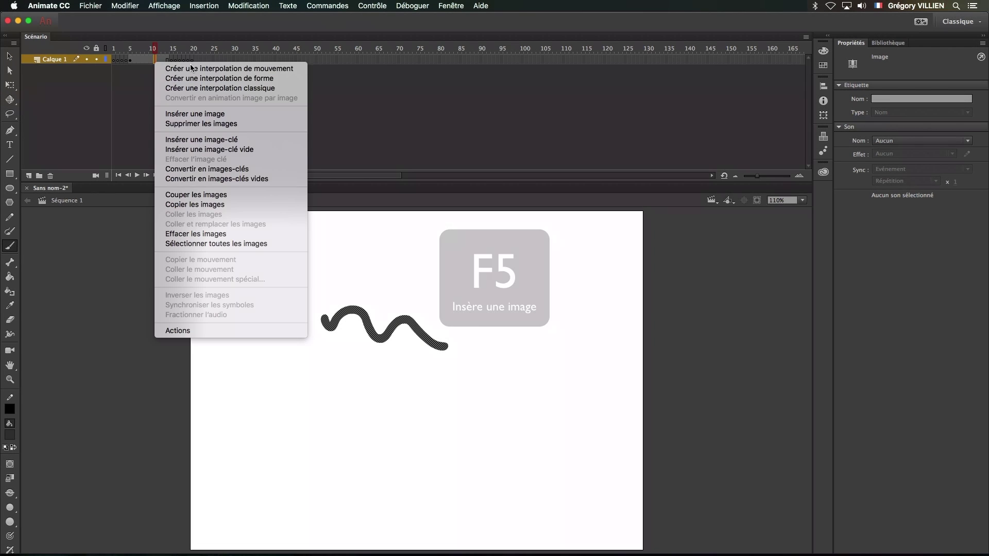
click(196, 45)
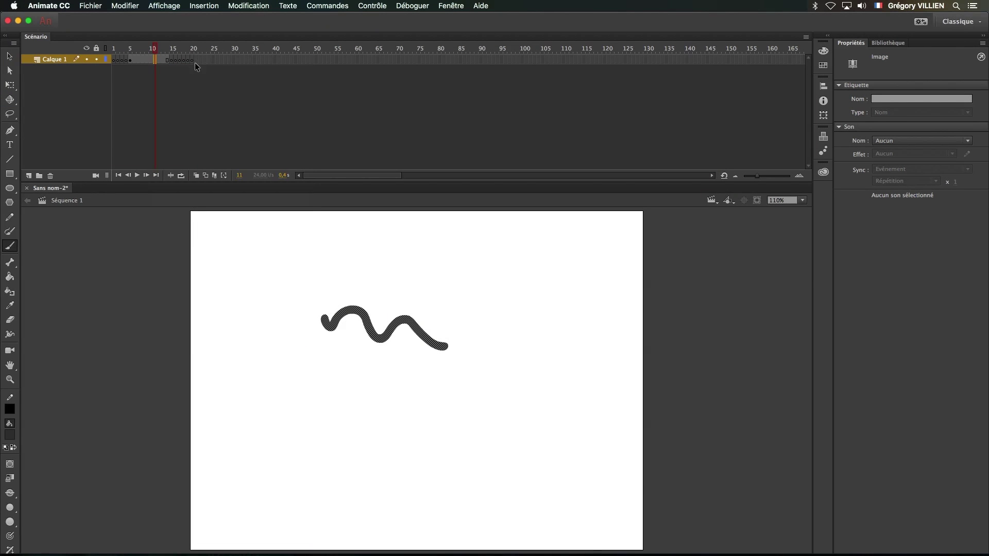
mouse_move(175, 49)
mouse_down()
mouse_move(193, 51)
mouse_move(137, 50)
mouse_move(167, 50)
mouse_move(161, 57)
mouse_up()
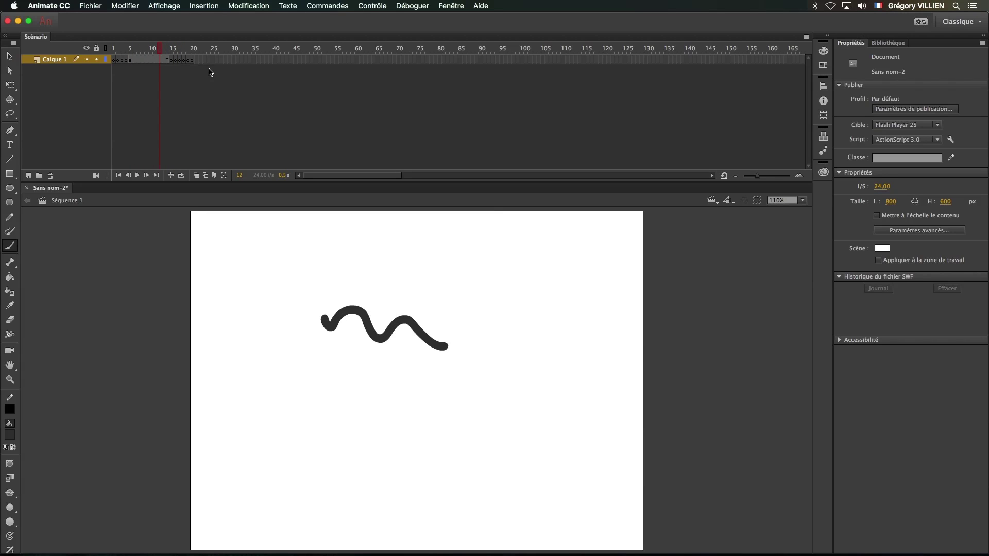
Step backward and forward through the timeline one frame at a time around frame 12.
key(comma)
key(period)
key(period)
key(period)
key(period)
key(period)
key(period)
key(comma)
key(comma)
key(comma)
key(comma)
key(comma)
key(period)
key(period)
key(comma)
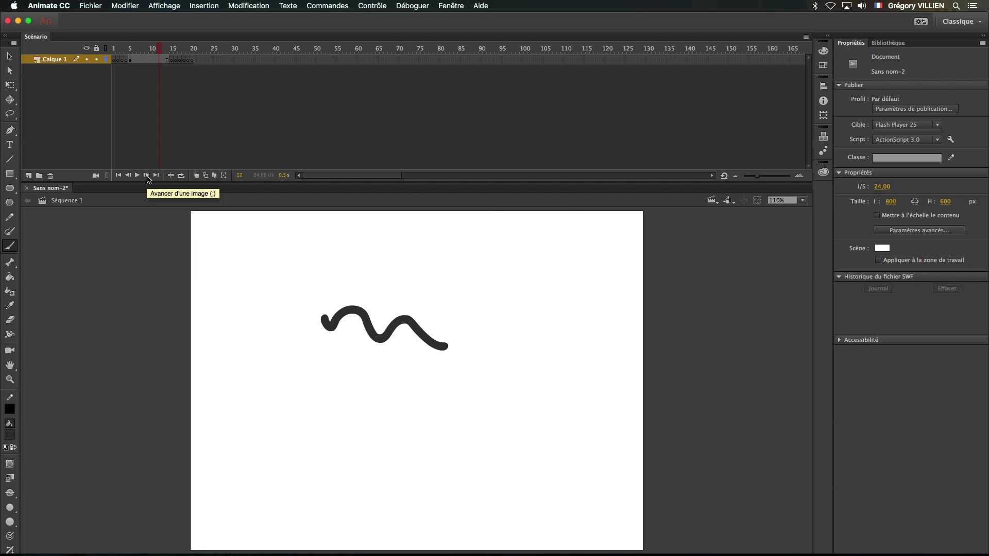
Look up the keyboard shortcut for the "Avancer d'une image" command, leaving the shortcuts unchanged.
click(61, 6)
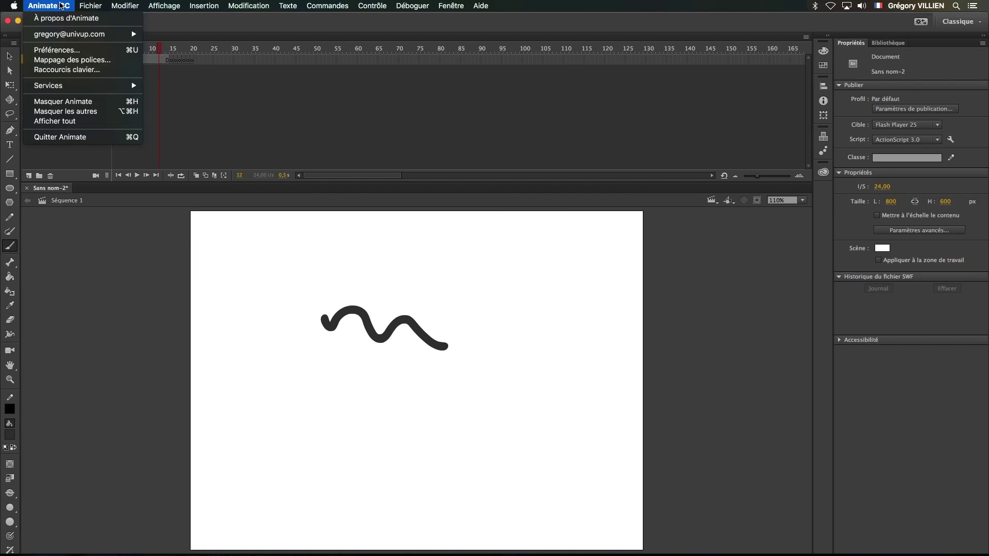
click(65, 69)
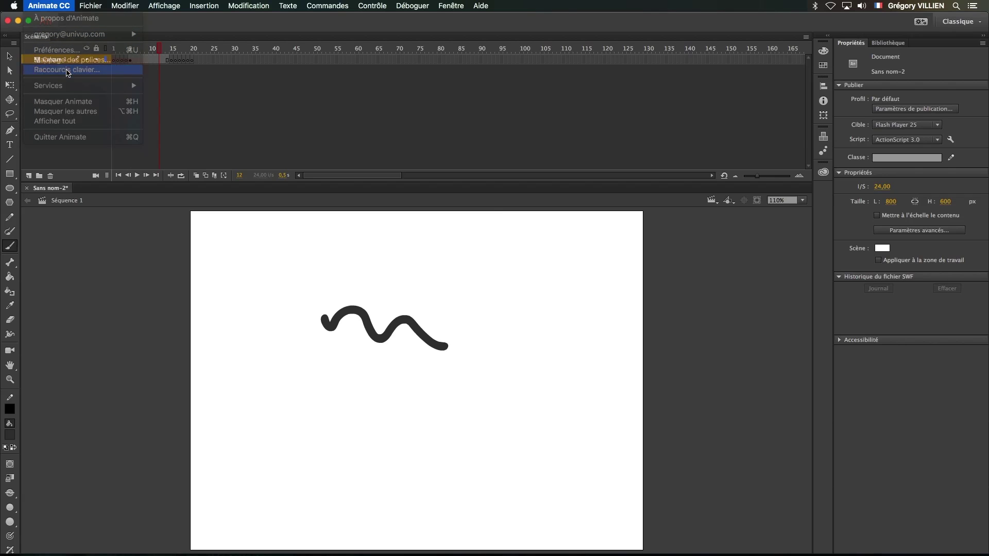
text(avancer)
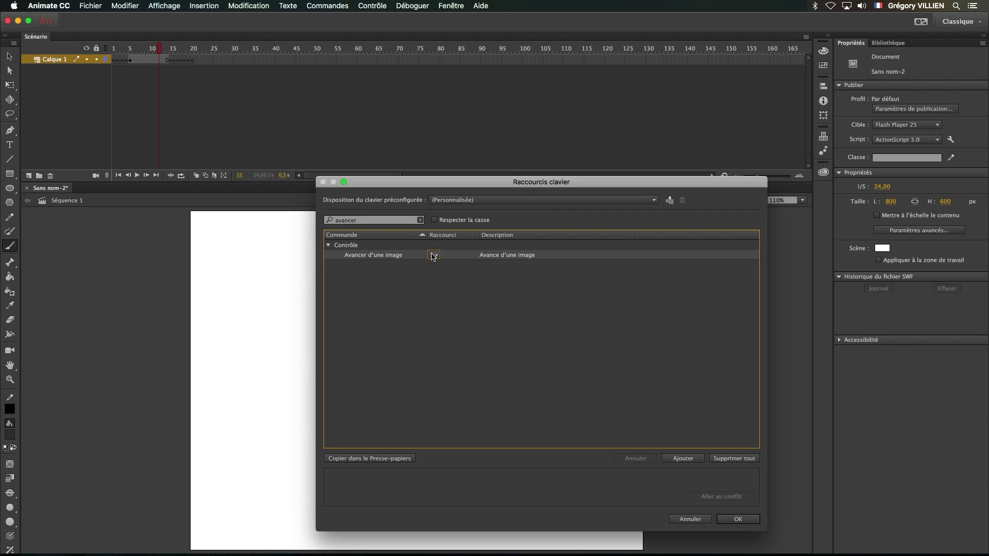
click(690, 519)
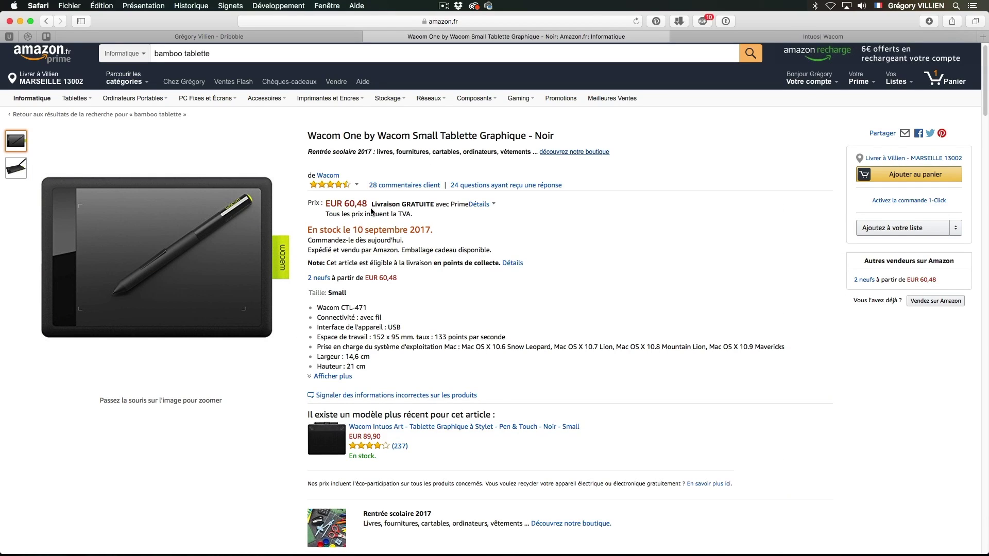
Browse Wacom's product range in Safari, and go back to the Amazon page for the Wacom One tablet.
click(770, 39)
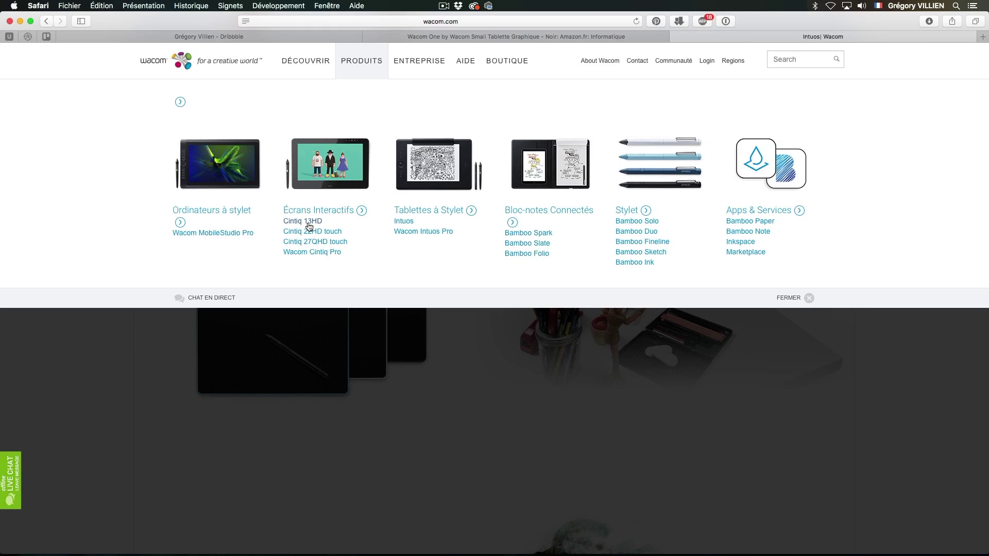
click(570, 39)
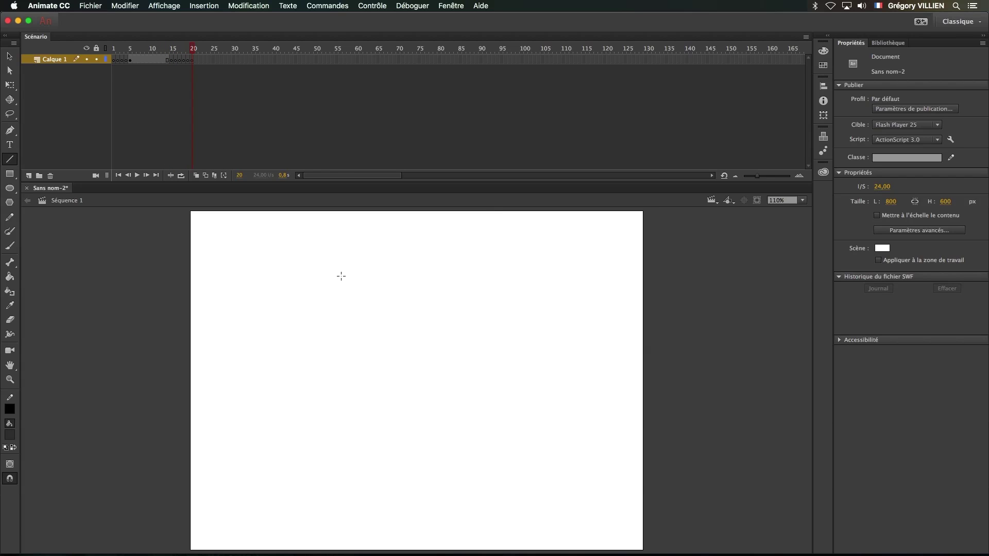
Paint a dark dot with the Brush at size 63 on each of frames 20, 21 and 22, progressing diagonally upward across the stage.
key(b)
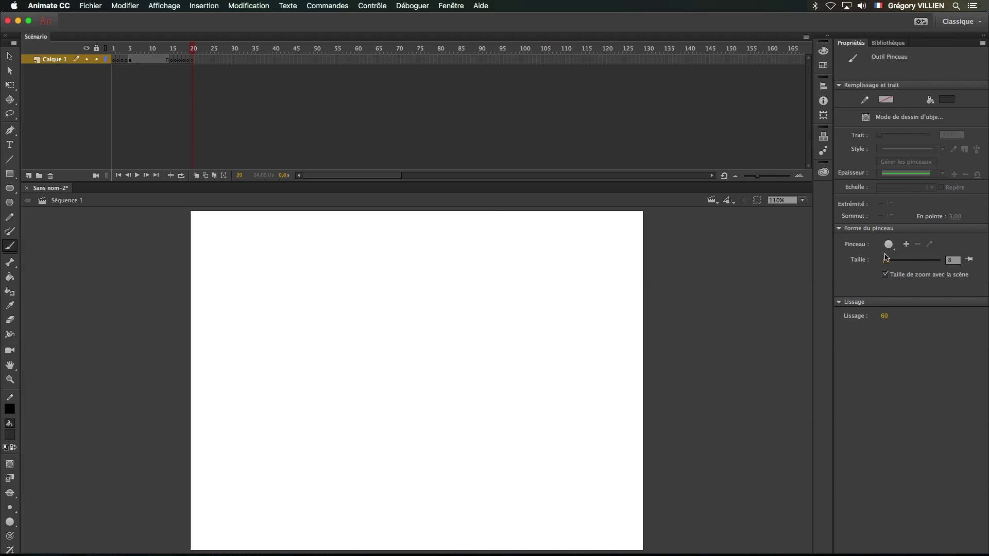
drag(282, 356, 274, 359)
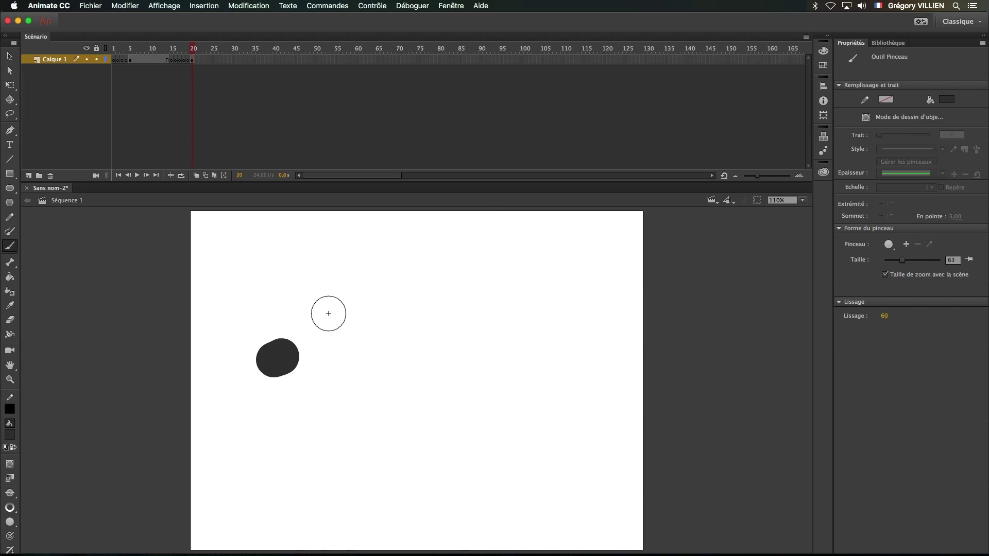
key(F7)
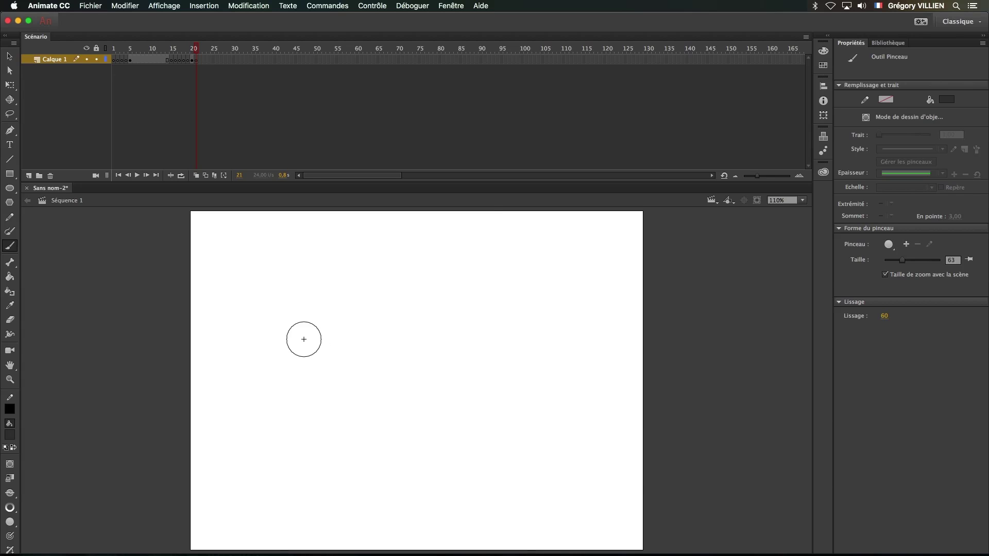
click(295, 339)
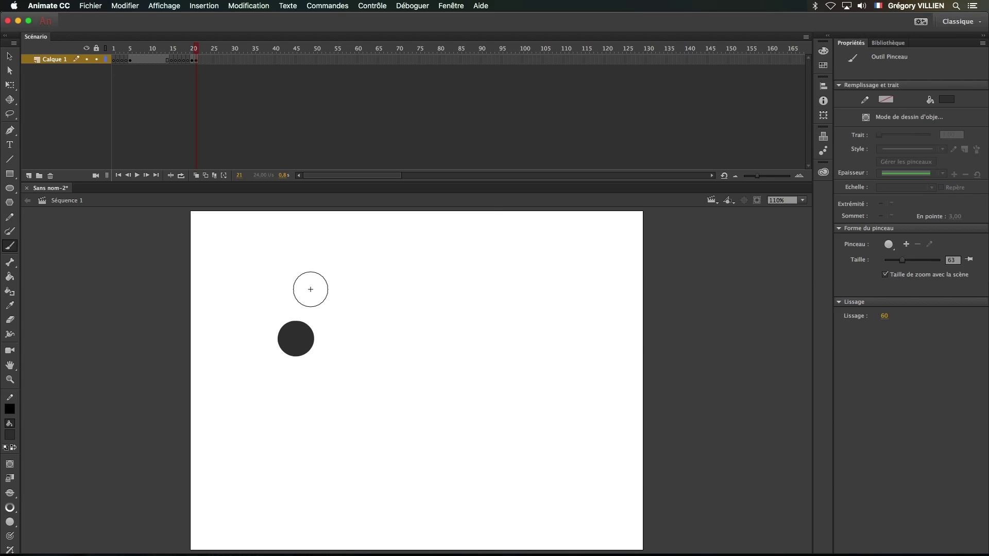
key(.)
key(F7)
drag(345, 318, 351, 315)
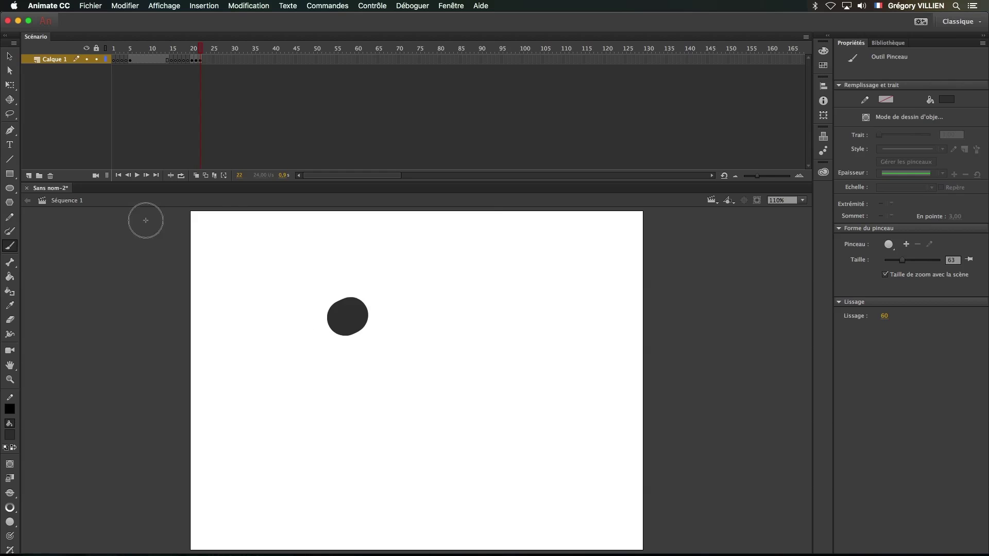
Turn on onion skinning and continue the diagonal path with painted dots on new blank keyframes 23 and 24.
click(197, 177)
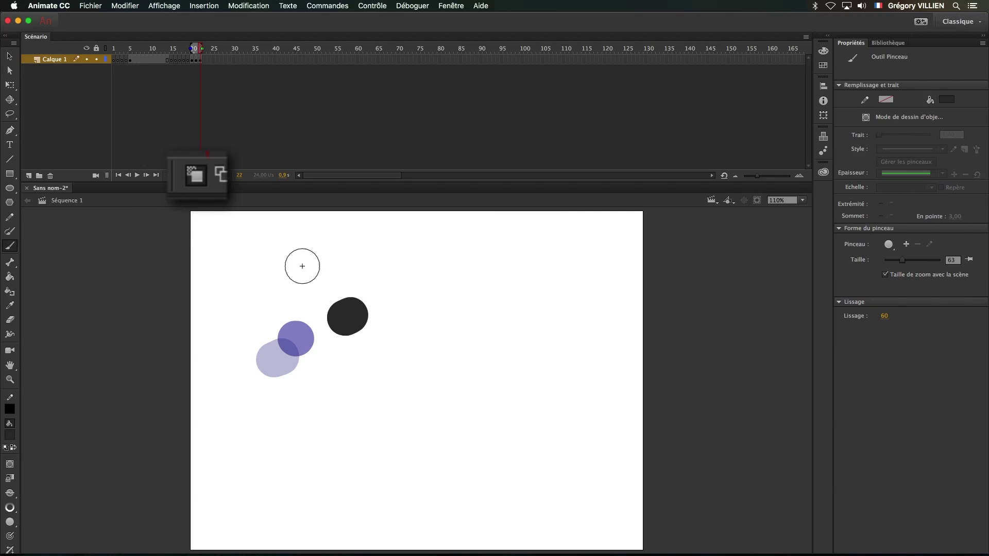
drag(191, 50, 149, 51)
drag(84, 60, 191, 68)
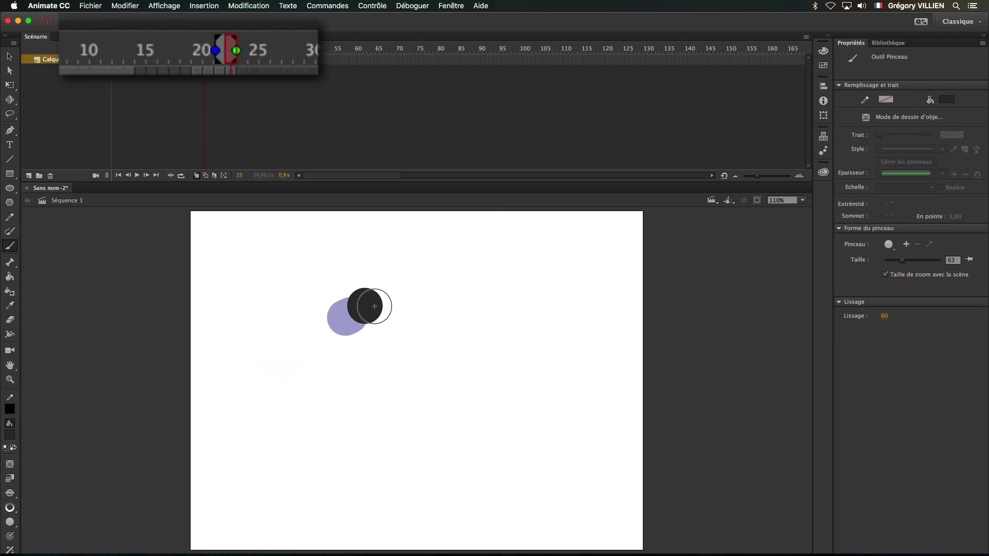
key(F7)
click(379, 299)
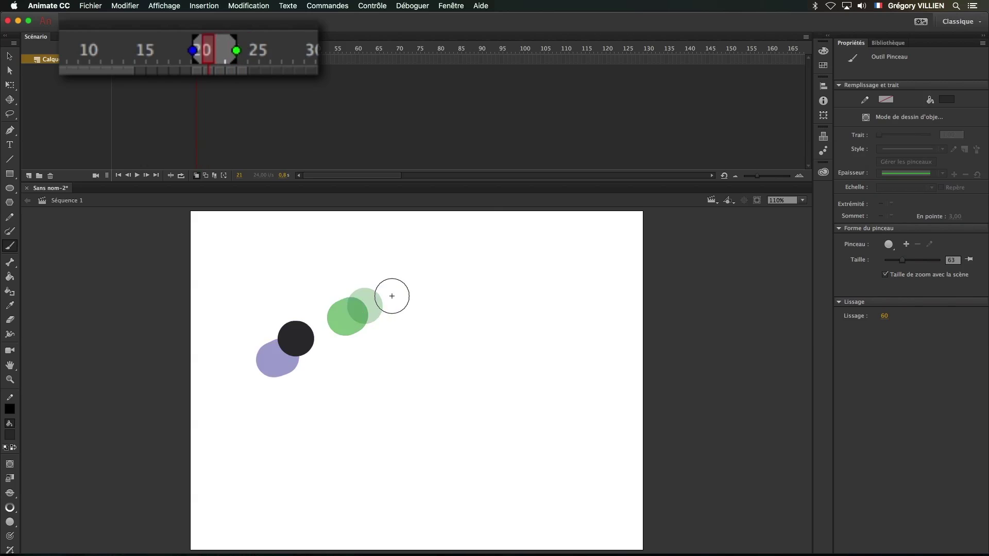
Step back and forth through the dot frames to compare their positions with the onion skins.
key(period)
key(comma)
key(period)
key(period)
key(period)
key(comma)
key(comma)
key(comma)
key(period)
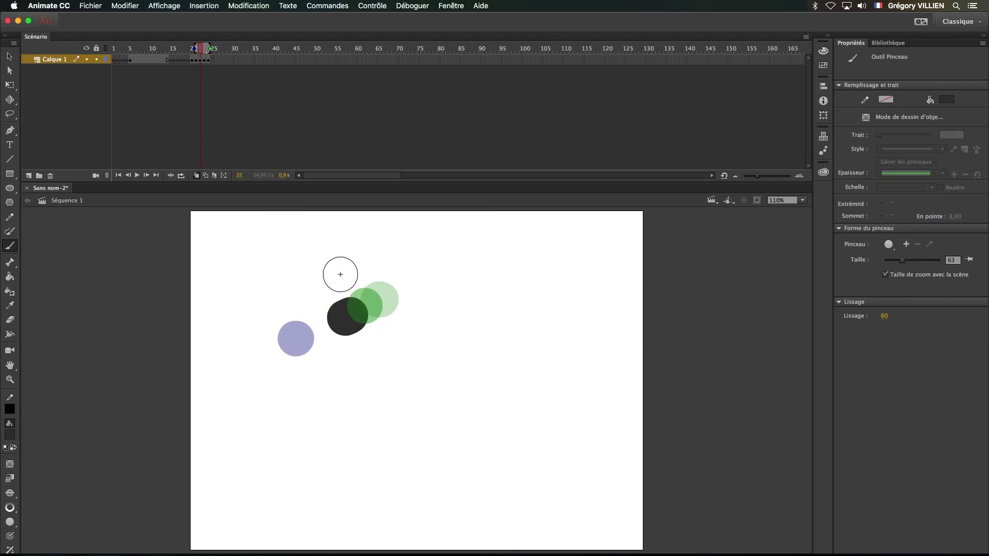
Extend the dot on frame 22 through frame 25 with inserted frames, and move the playhead back to frame 21.
click(203, 59)
key(F5)
key(F5)
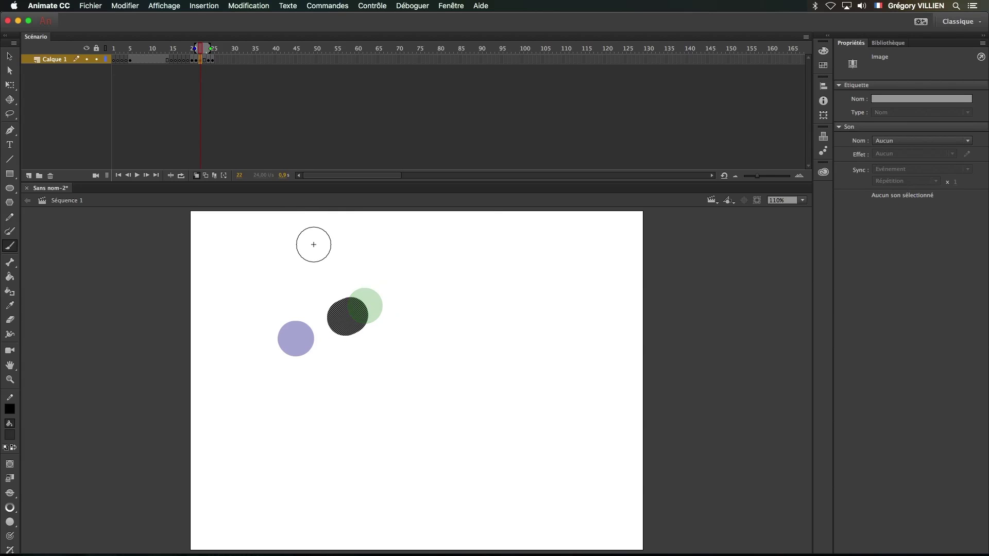
key(comma)
key(comma)
key(period)
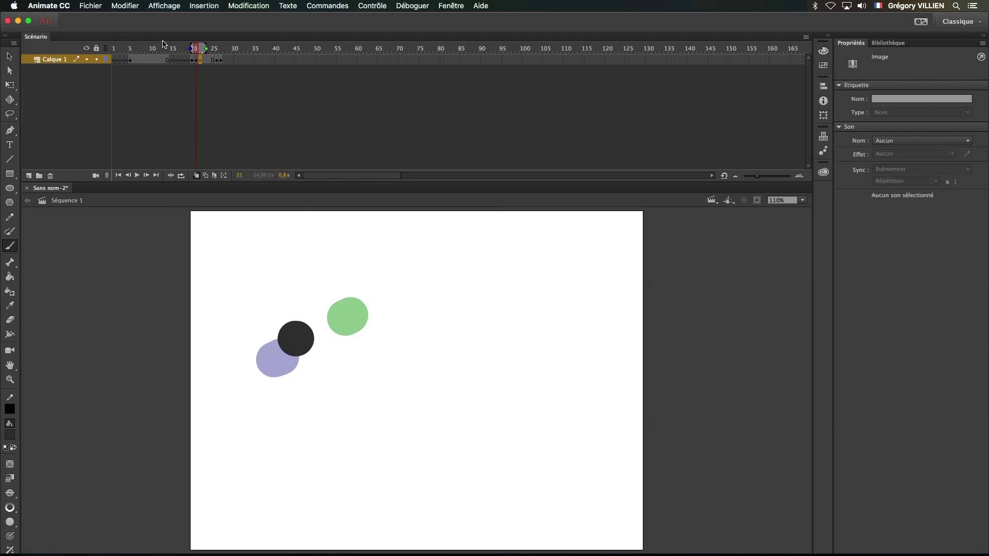
Delete the span of frames holding the wavy brush stroke from Calque 1.
click(144, 60)
right_click(145, 60)
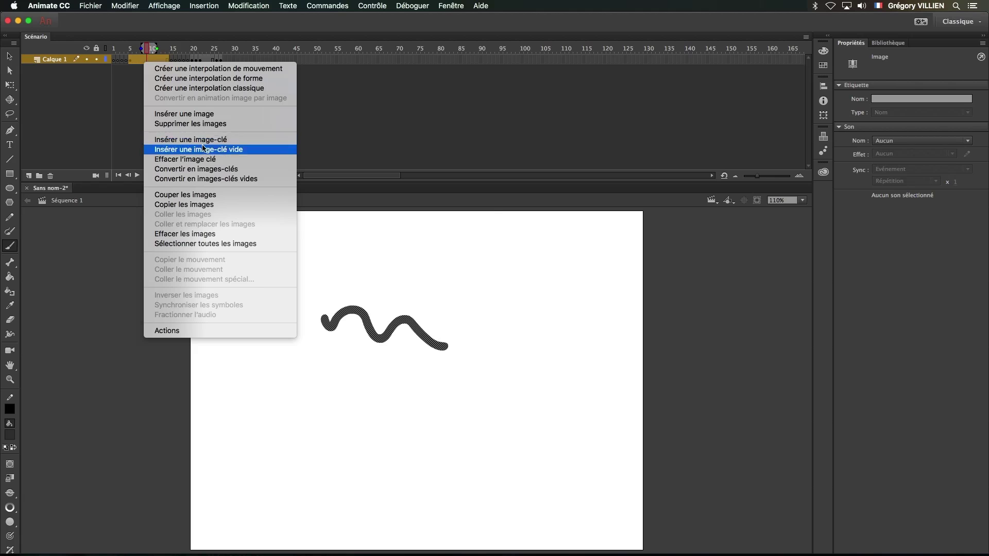
click(209, 123)
click(89, 79)
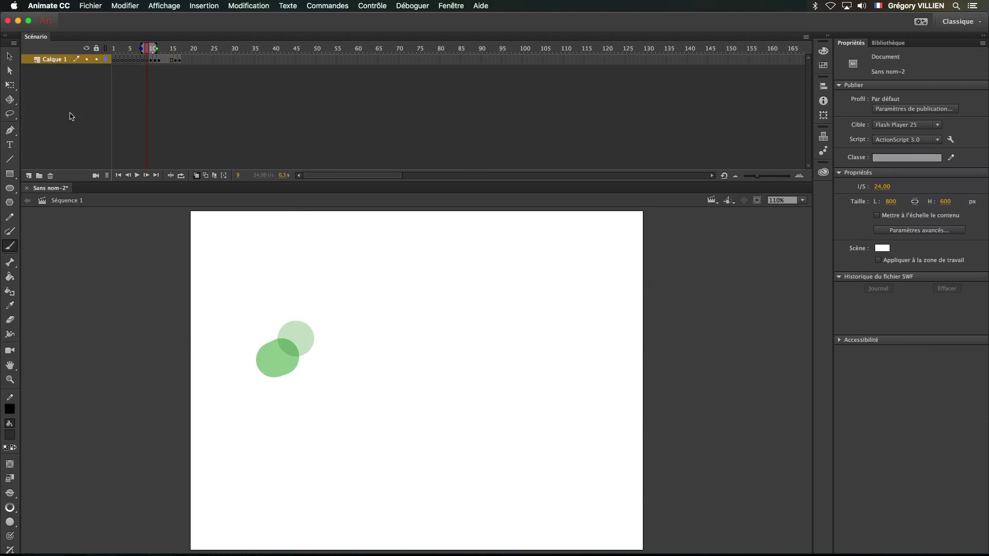
Add a new layer and a layer folder above Calque 1, and move Calque 2 into the folder.
click(29, 176)
click(40, 176)
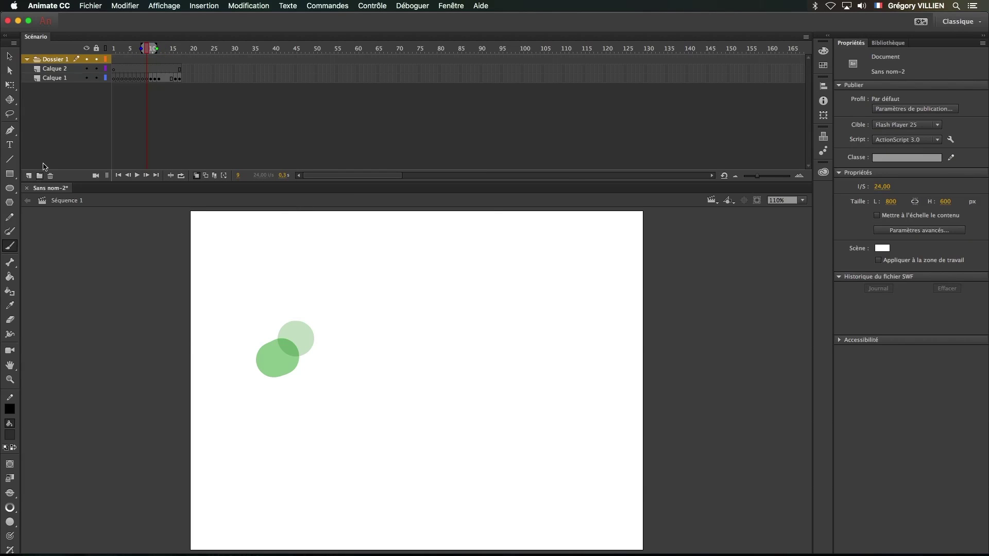
drag(56, 69, 57, 62)
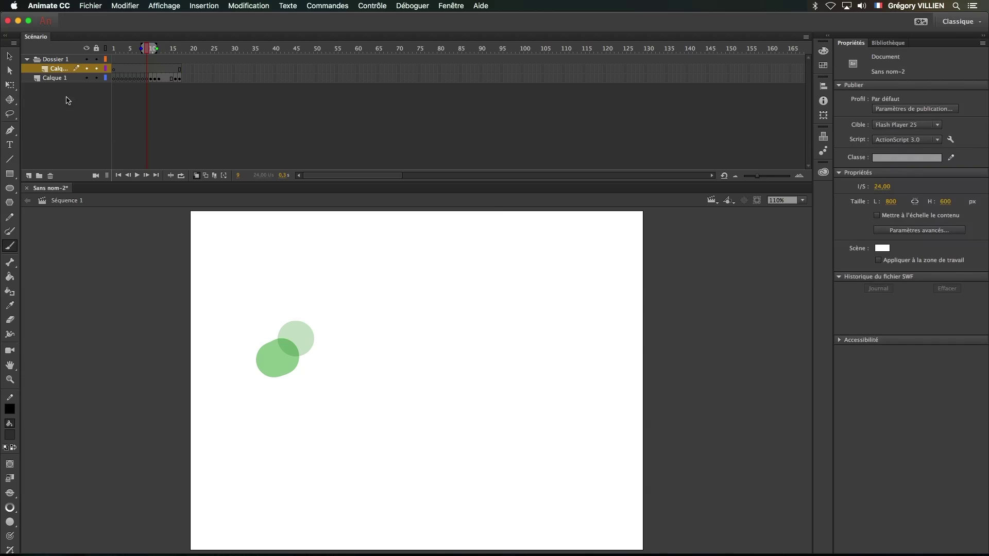
mouse_move(155, 47)
mouse_down()
mouse_move(177, 49)
mouse_move(155, 58)
mouse_move(166, 58)
mouse_up()
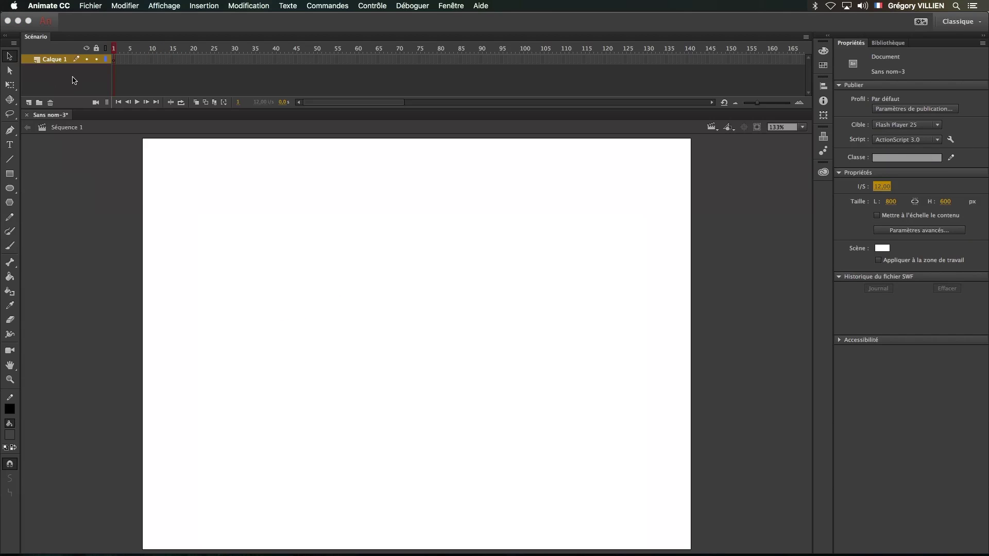
Import the image of the dark circle with motion-guide curves onto the stage of the Sans nom-3 document.
click(83, 7)
mouse_move(118, 139)
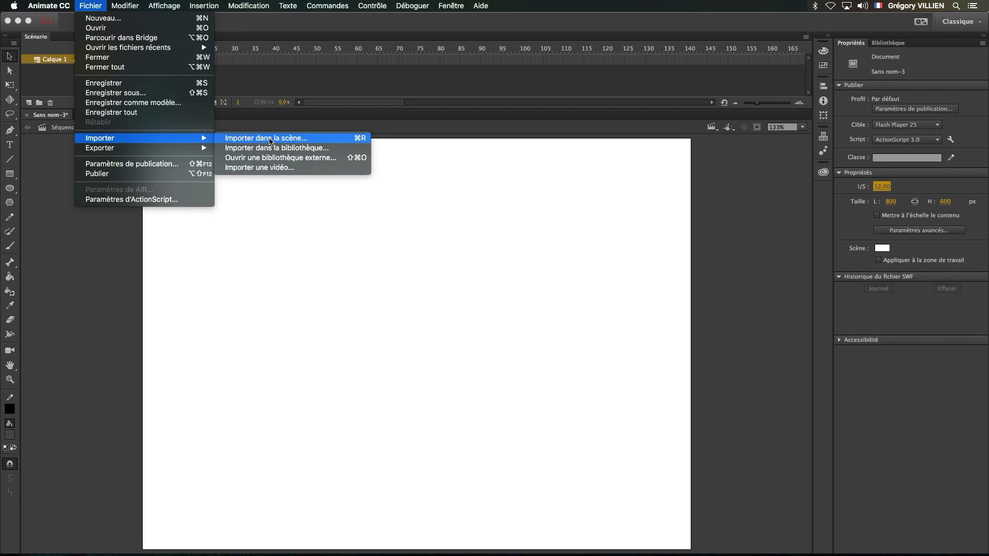
click(269, 139)
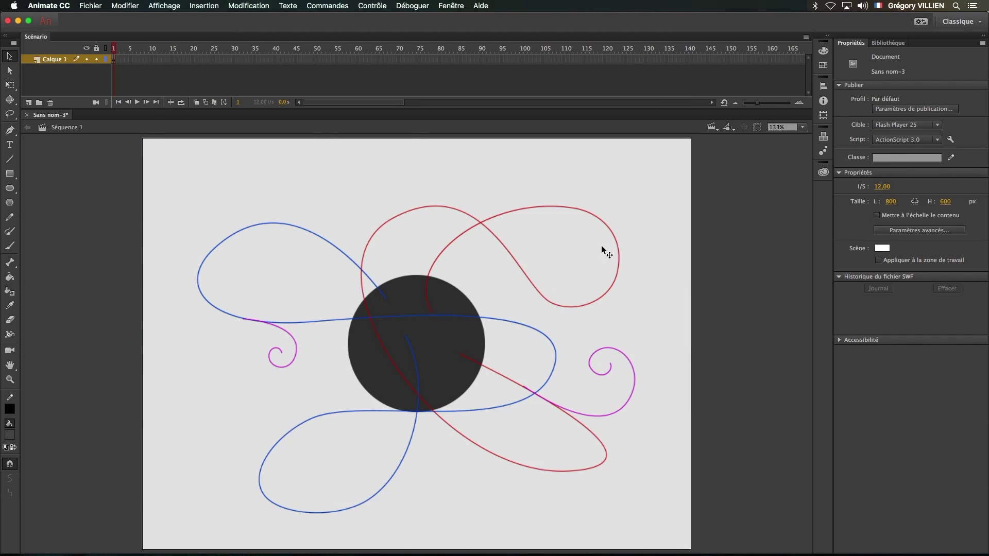
Rename the Calque 1 layer as IMAGE and extend its picture through frame 100 of the timeline.
click(802, 127)
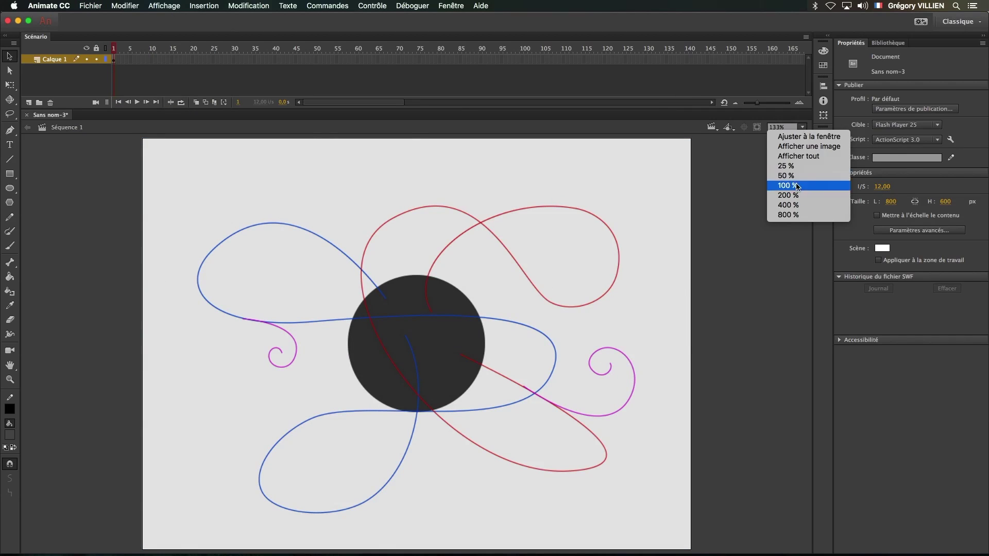
click(786, 195)
double_click(55, 59)
text(IMAGE)
key(Return)
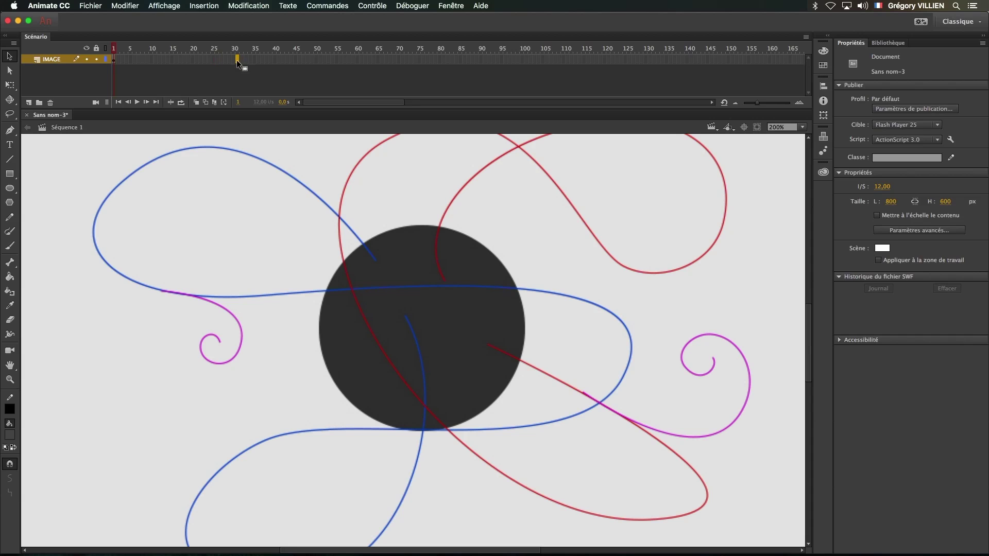
key(F5)
click(193, 49)
key(F5)
Add a layer named Path1 above IMAGE, remove its frames after the first, and lock the IMAGE layer.
click(96, 59)
click(28, 102)
double_click(293, 58)
key(shift+F5)
double_click(60, 61)
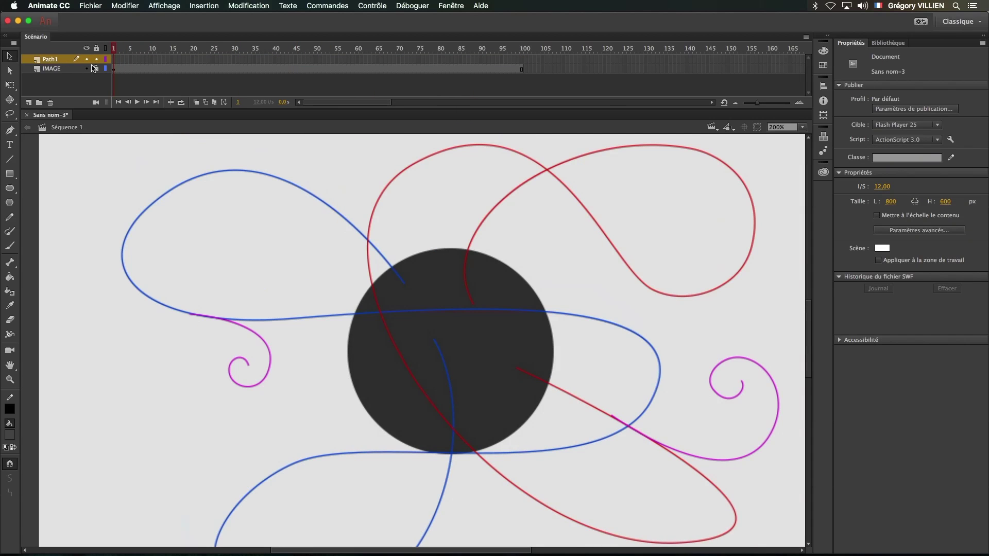
click(95, 68)
Paint short tick marks across the blue curve on Path1 with a size 2 brush, from the upper loop to the lower loop.
key(b)
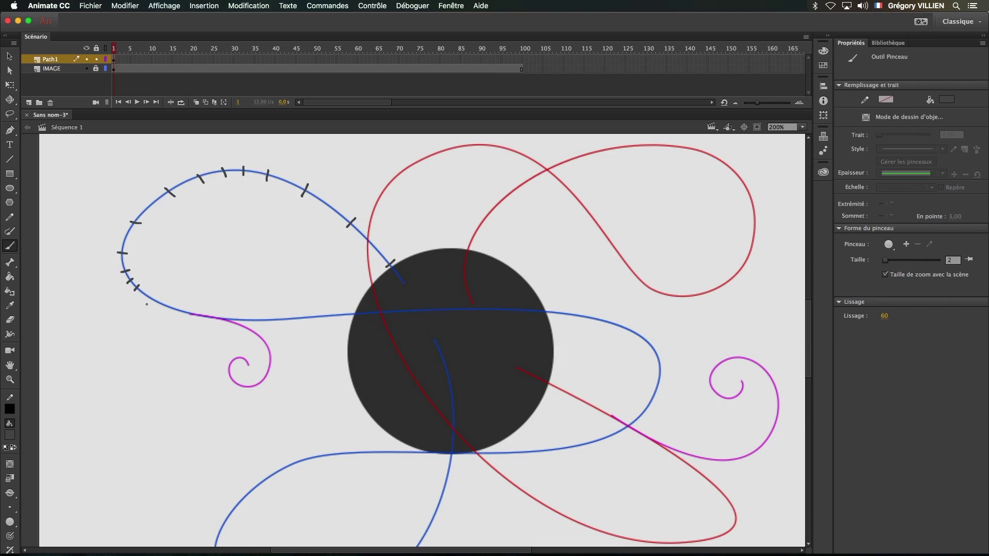
drag(648, 399, 652, 406)
drag(633, 419, 634, 428)
drag(594, 437, 594, 446)
key(space)
drag(586, 433, 621, 383)
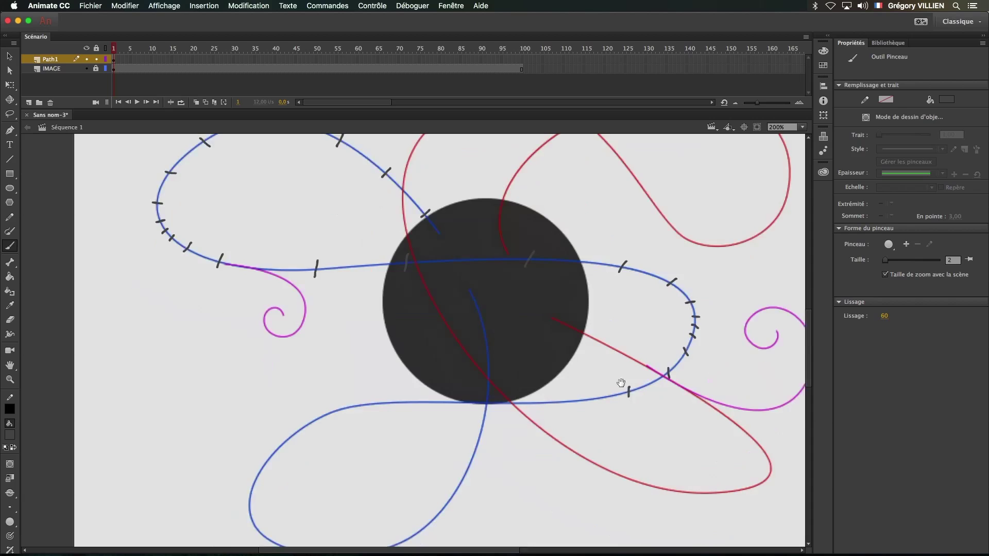
scroll(280, 444, down, 3)
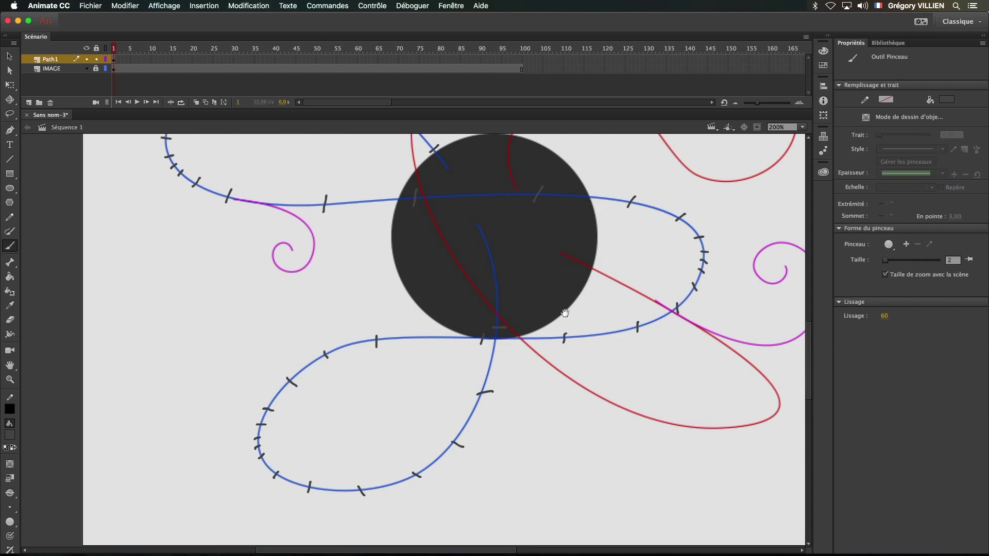
Erase the crowded tick marks at the top of the upper-left blue loop and repaint them with wider spacing.
scroll(565, 313, up, 5)
drag(274, 161, 279, 172)
key(space)
mouse_move(377, 280)
mouse_down()
mouse_move(298, 273)
mouse_move(314, 289)
mouse_up()
key(e)
drag(211, 170, 218, 177)
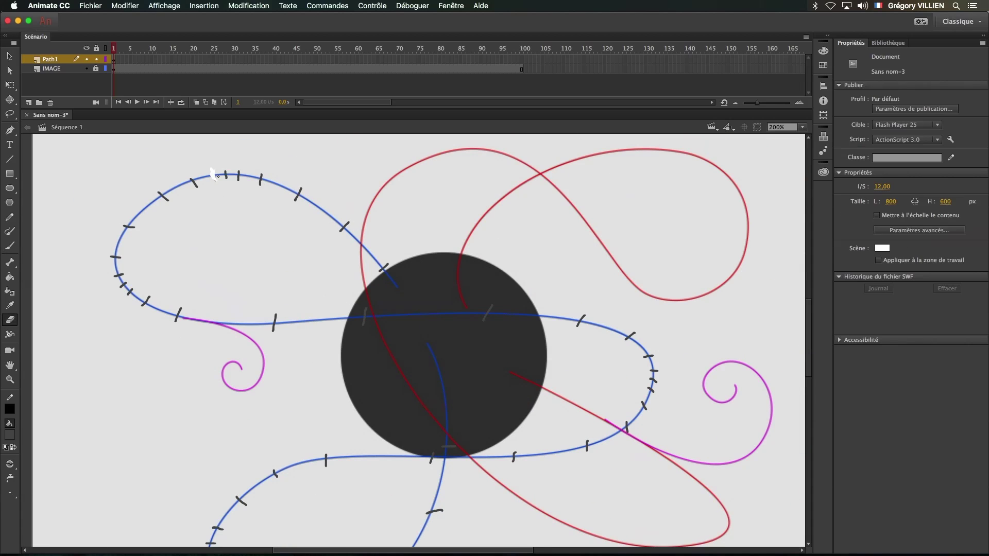
key(b)
key(e)
key(b)
scroll(120, 229, down, 2)
scroll(120, 230, right, 2)
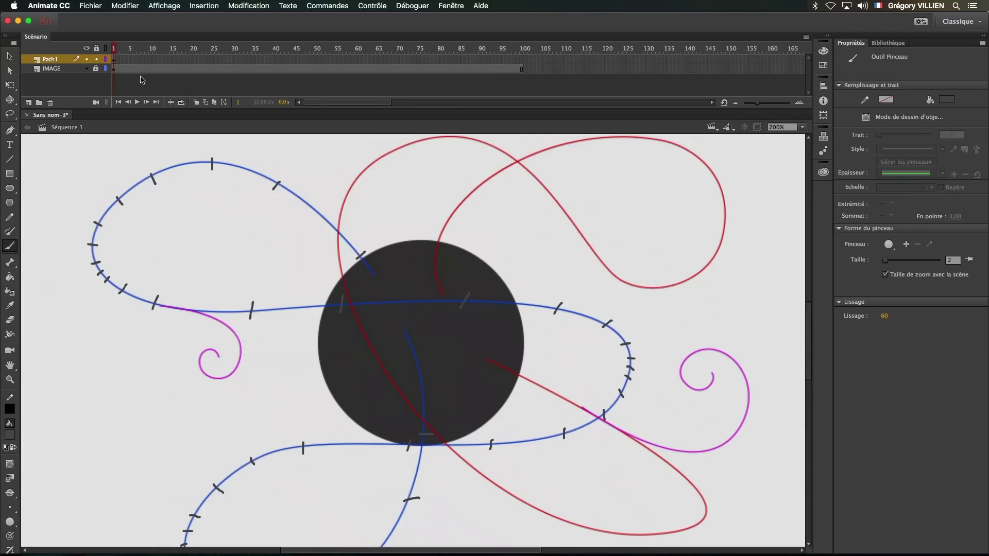
Add a layer above Path1, set the brush size to 29, and paint a dot on the blue curve's first tick.
click(29, 103)
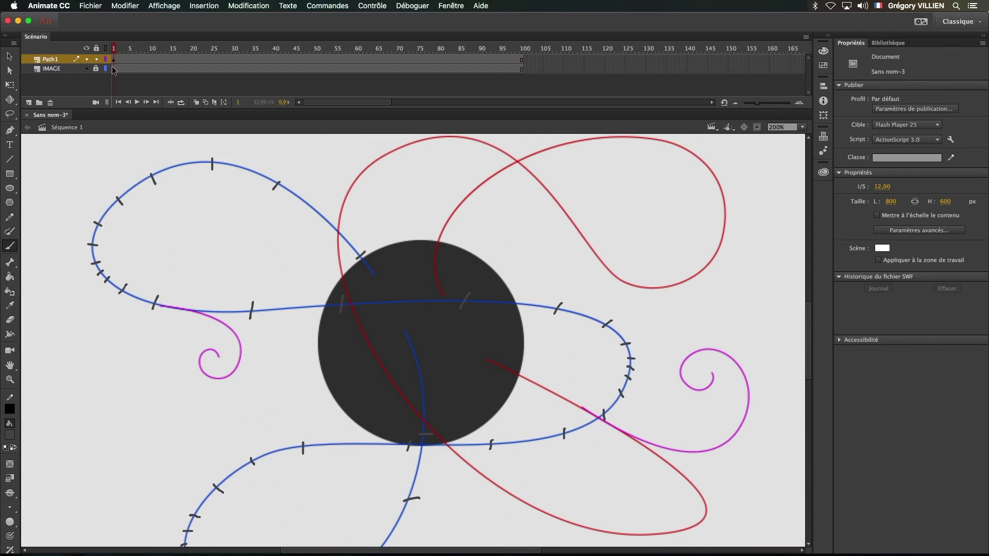
key(b)
drag(887, 260, 892, 260)
click(360, 257)
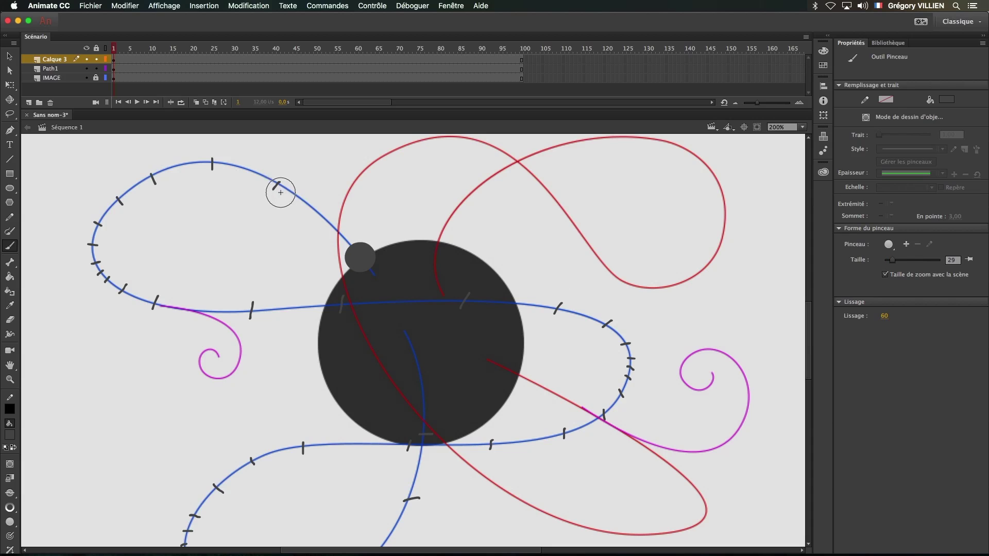
Remove the frames after frame 1 from Calque 3 and select its first frame.
double_click(278, 61)
right_click(277, 59)
click(331, 156)
right_click(144, 60)
click(192, 122)
click(116, 61)
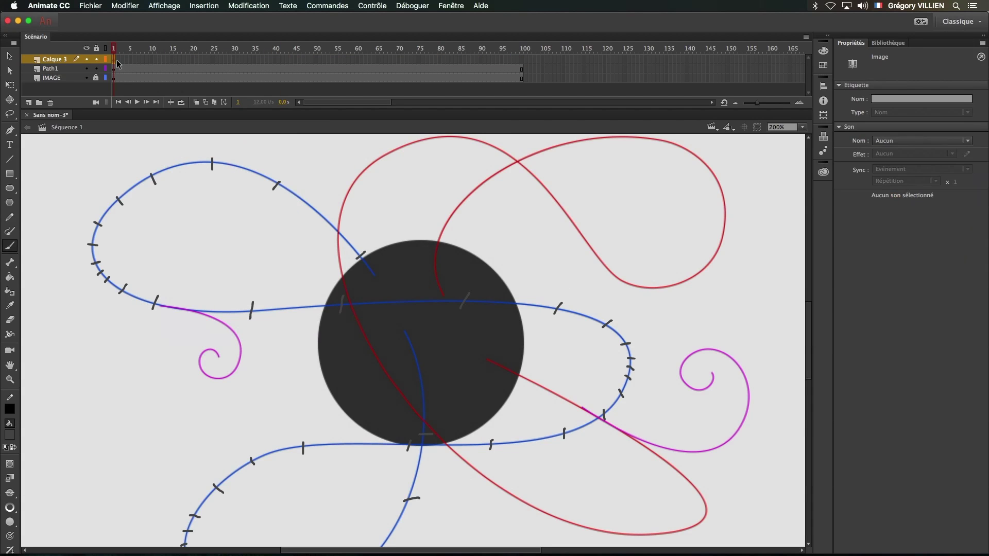
Paint one dot per tick around the upper-left blue loop, each on its own blank keyframe of Calque 3.
key(period)
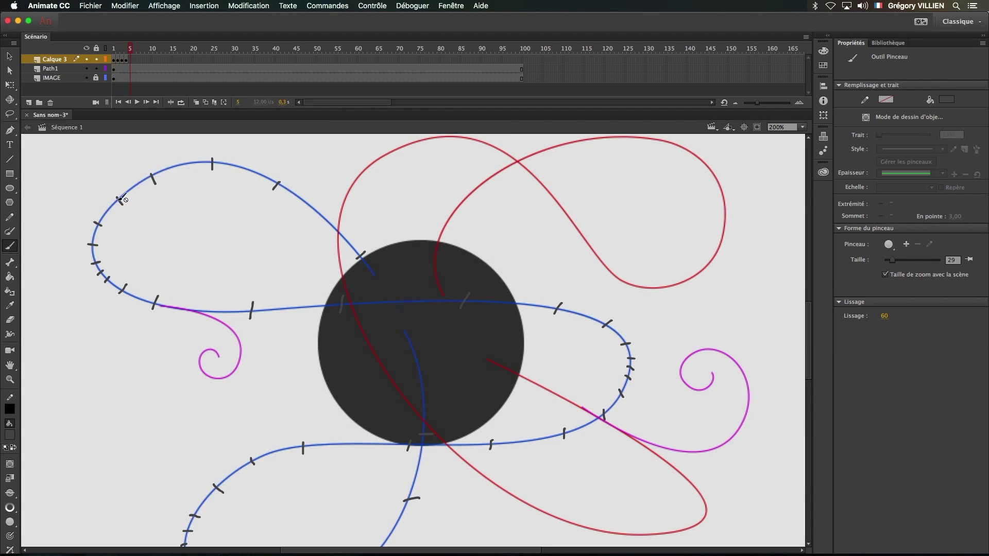
click(92, 243)
key(F7)
click(95, 263)
key(F7)
click(101, 272)
key(F7)
click(107, 280)
key(F7)
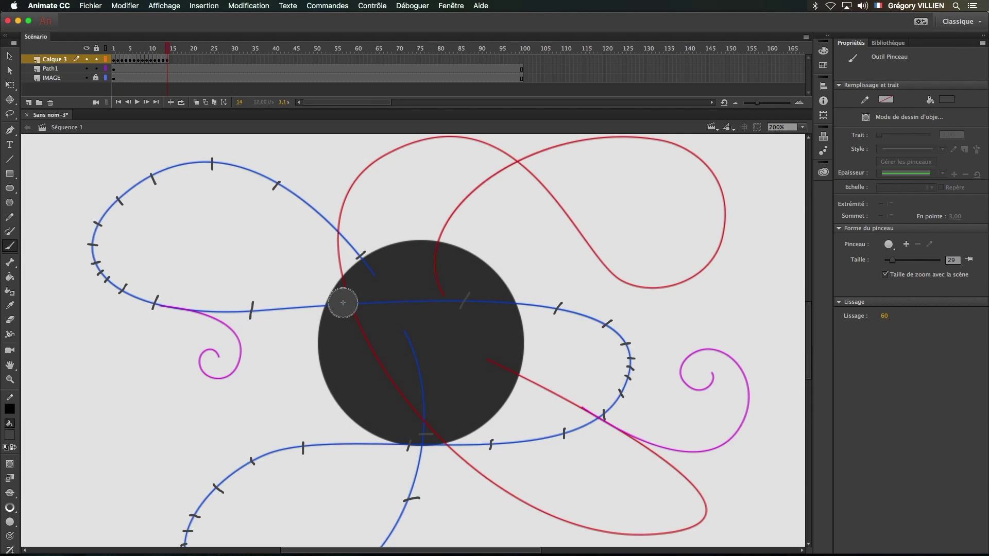
Continue the frame-by-frame dots on Calque 3 along the ticks through the blue curve's right bend.
key(F7)
click(625, 343)
key(F7)
click(631, 359)
key(F7)
click(630, 368)
key(F7)
click(628, 377)
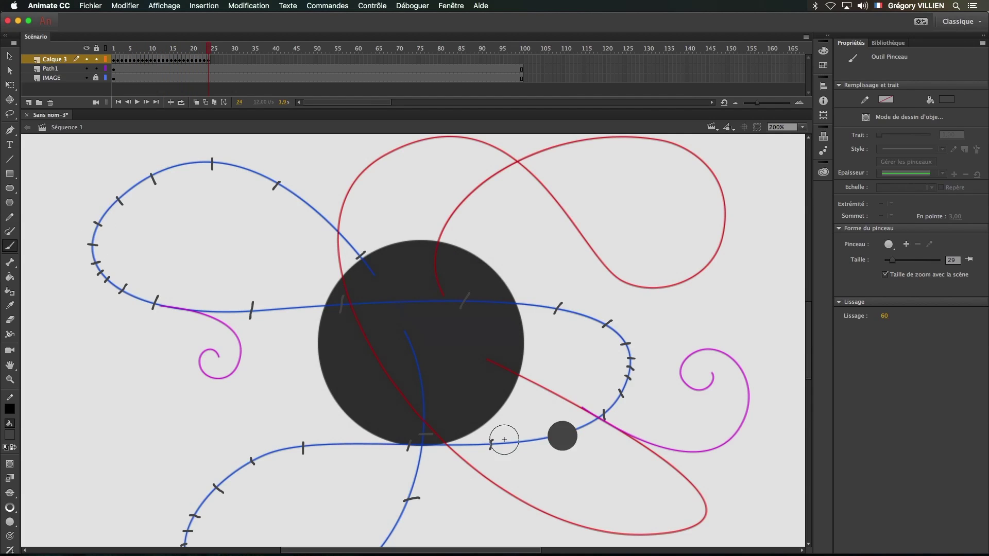
Paint a dot on each tick leading into the upper side of the lower-left blue loop, one blank keyframe per dot.
drag(303, 447, 315, 310)
click(314, 310)
key(F7)
click(261, 325)
key(F7)
click(227, 351)
key(F7)
click(208, 382)
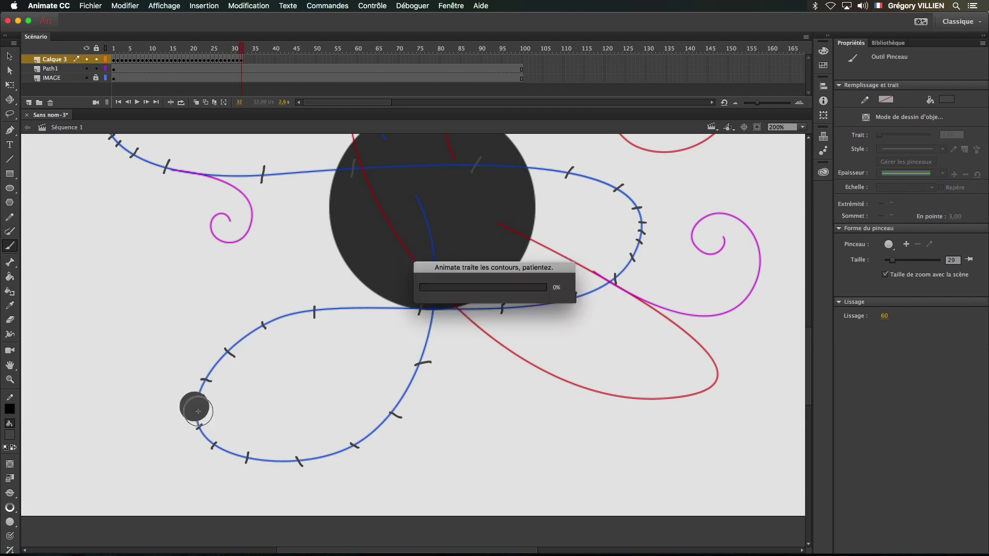
Paint the dots around the underside of the lower-left blue loop and back up towards the dark circle, one per blank keyframe.
key(F7)
click(214, 445)
key(F7)
click(247, 458)
key(F7)
click(299, 460)
key(F7)
click(354, 446)
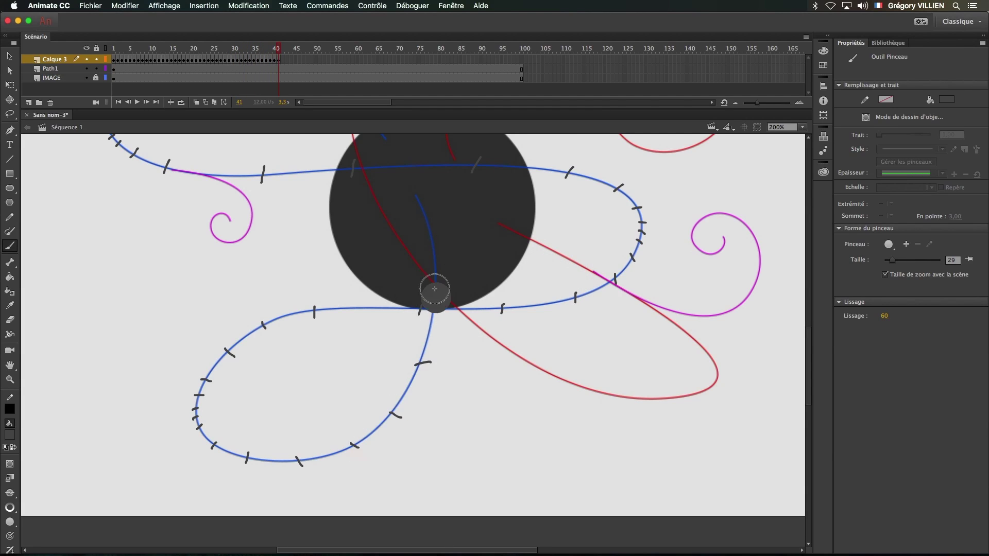
Fit the stage in view, hide the Path1 and IMAGE layers, and play the dot animation in a loop over its painted frames.
click(802, 127)
click(795, 139)
click(34, 70)
drag(86, 78, 86, 70)
click(181, 102)
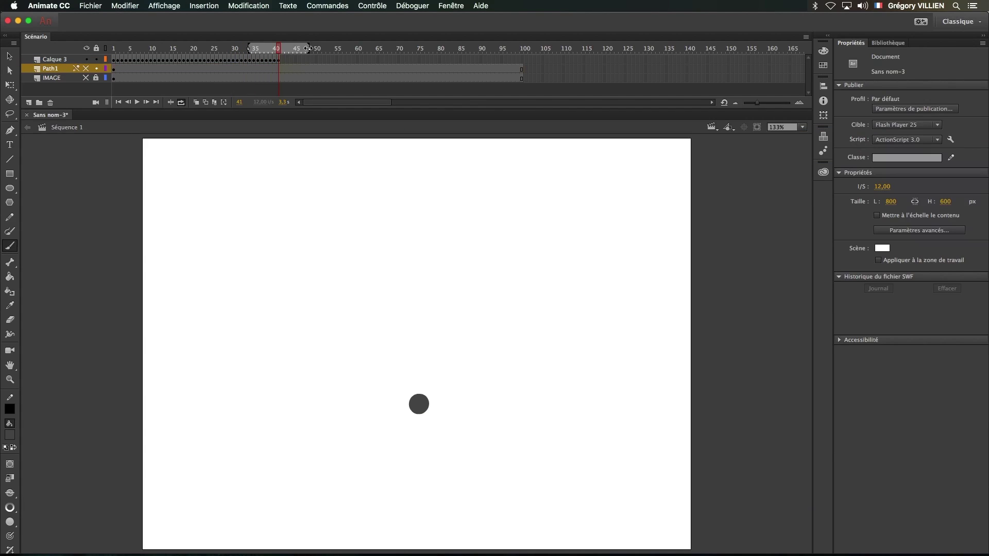
drag(312, 49, 293, 49)
drag(247, 49, 102, 50)
key(Return)
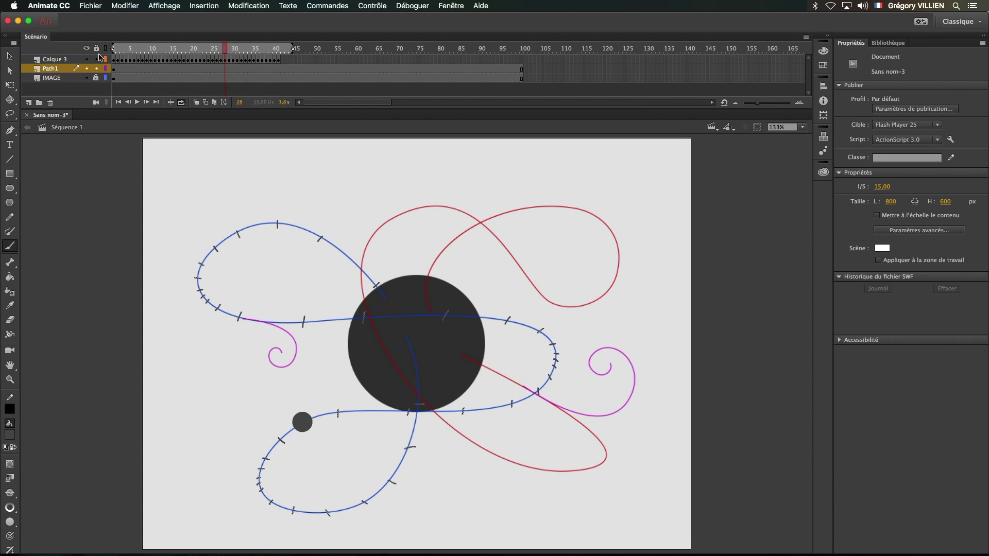
Delete the Calque 3 layer and replace the tick marks around the blue curve's right bend with more widely spaced ones.
click(56, 59)
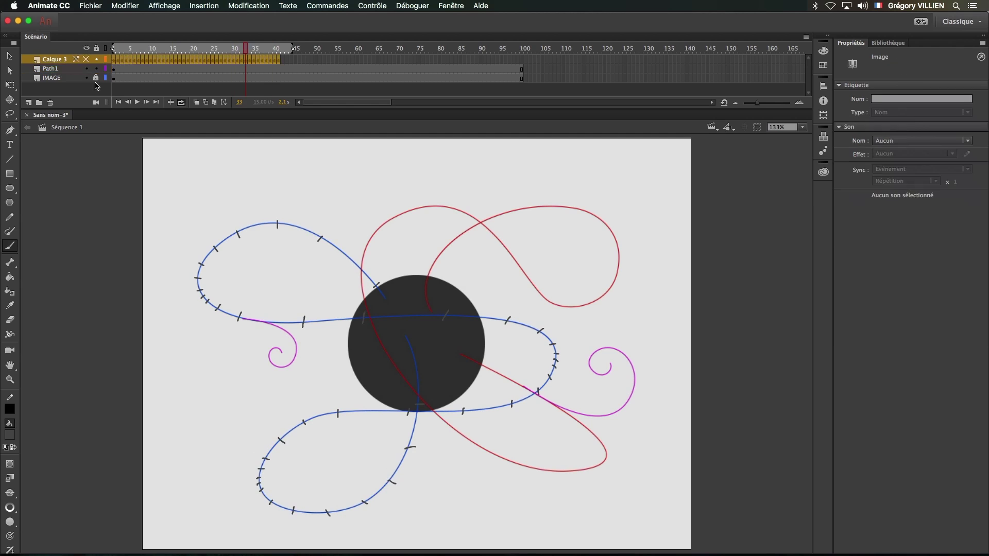
click(50, 103)
key(e)
drag(553, 366, 553, 366)
key(b)
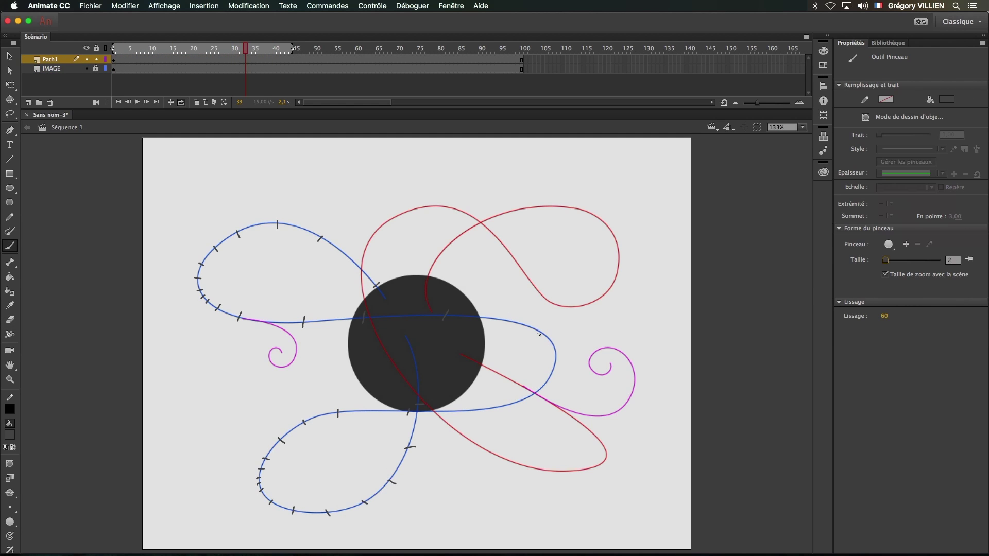
drag(480, 406, 479, 415)
Add a layer above Path1 with only its first frame, set the brush size to 29, and paint a dot on the first tick.
click(29, 102)
drag(521, 60, 118, 60)
right_click(121, 59)
click(182, 102)
drag(534, 231, 565, 236)
drag(885, 260, 892, 260)
click(374, 286)
key(Return)
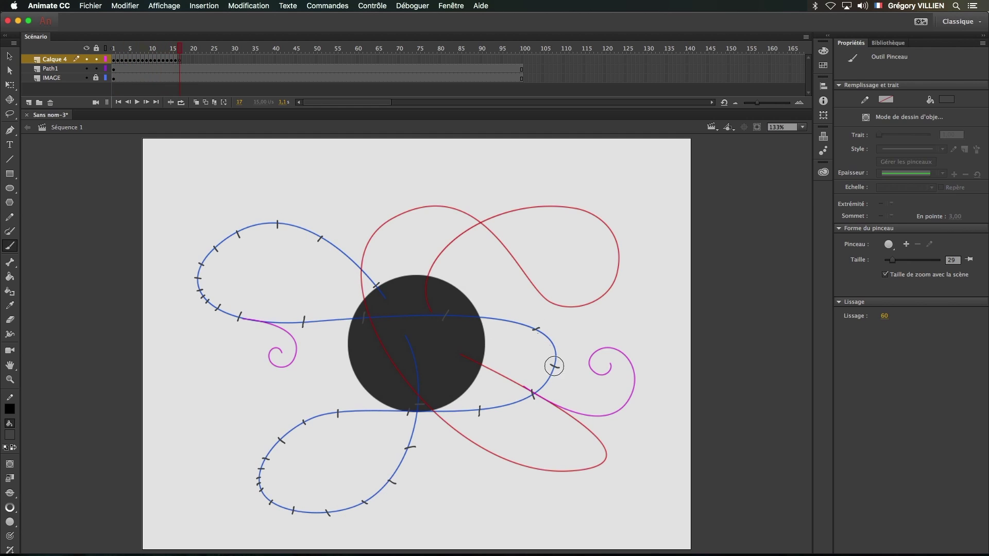
Paint dots on successive blank keyframes of Calque 4, from the right bend around the lower-left loop and into the dark circle.
key(F7)
key(F7)
key(F7)
key(F7)
key(F7)
key(F7)
key(F7)
key(F7)
key(F7)
key(F7)
key(F7)
key(F7)
click(267, 459)
click(418, 404)
Hide the IMAGE and Path1 layers and play the Calque 4 dots in a loop limited to their painted frames.
click(182, 103)
drag(296, 48, 276, 48)
click(86, 78)
click(86, 69)
key(Return)
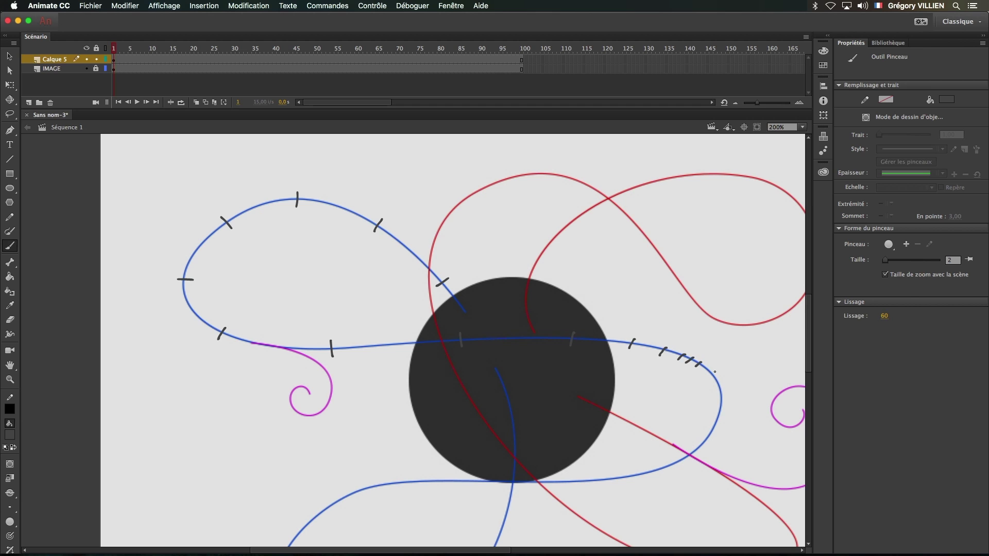
Paint new size 2 tick marks on Calque 5 from the blue curve's right bend through the lower-left loop to the circle.
scroll(607, 484, down, 5)
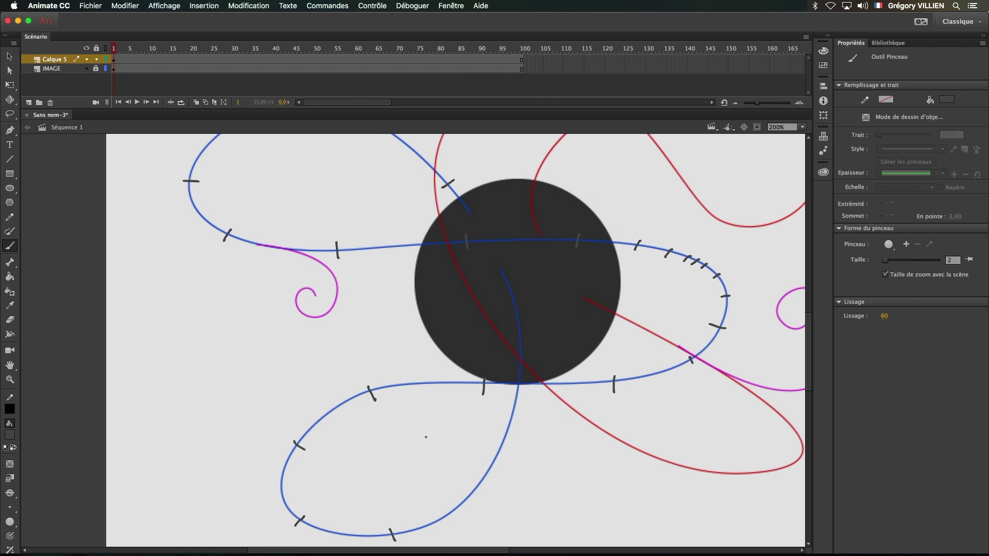
scroll(419, 516, up, 3)
scroll(419, 517, right, 2)
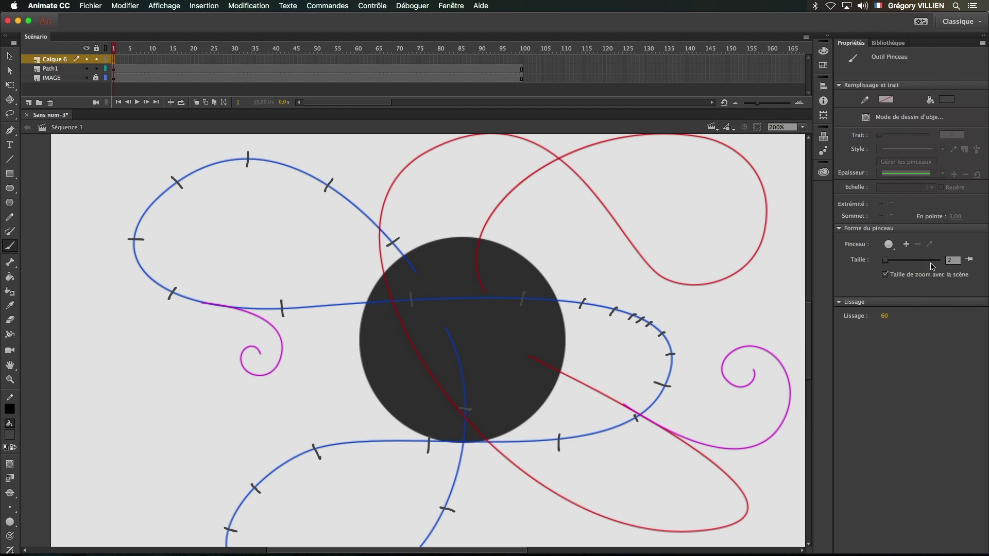
Set the brush size to 33 and paint dots on the first ticks of the blue curve, one per blank keyframe of Calque 6.
drag(885, 260, 893, 260)
click(392, 243)
key(F7)
click(328, 185)
key(F7)
click(247, 159)
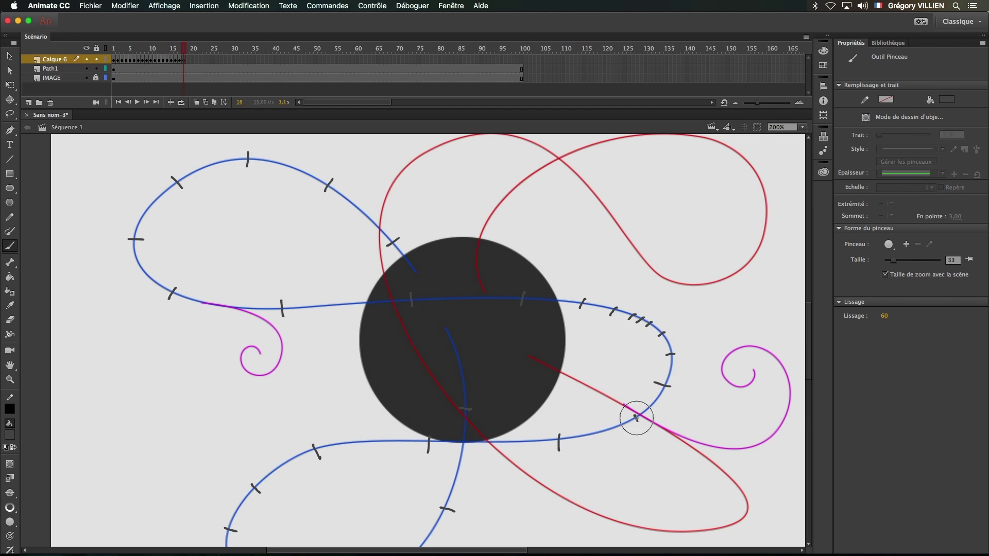
Paint the remaining Calque 6 dots around the lower-left loop into the circle, and shorten the loop playback range to the painted frames.
click(315, 450)
scroll(230, 529, down, 5)
key(F7)
click(311, 465)
click(394, 446)
click(448, 382)
click(463, 279)
key(super+2)
drag(278, 50, 245, 50)
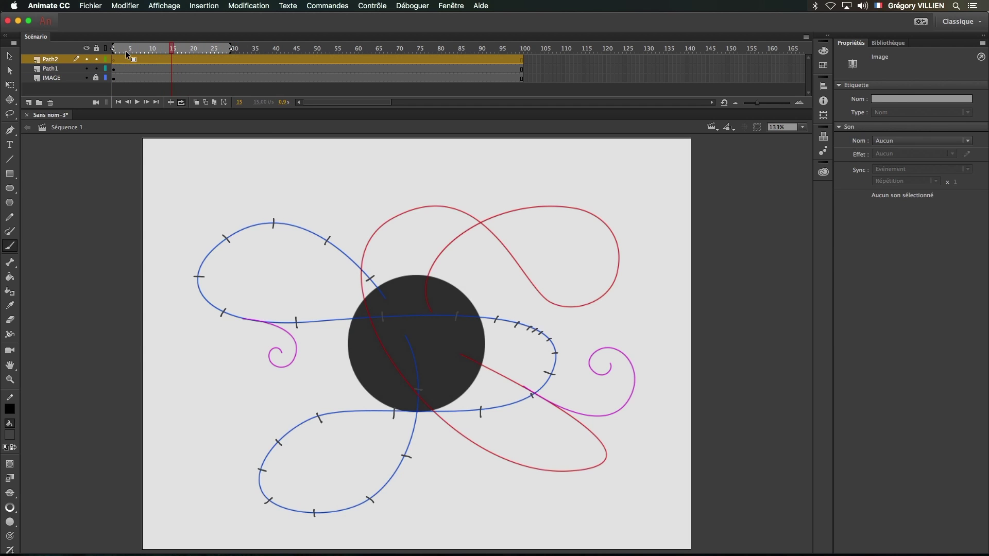
Zoom to 200% and paint size 2 tick marks along the whole red curve on the Path2 layer.
click(801, 127)
click(788, 202)
scroll(308, 304, up, 5)
scroll(307, 303, left, 2)
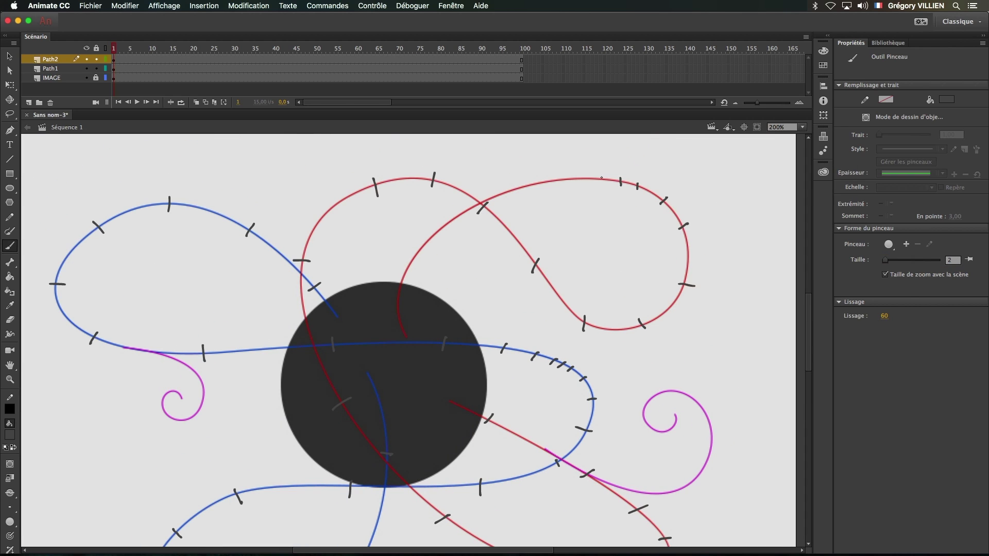
scroll(601, 177, down, 3)
scroll(601, 178, right, 1)
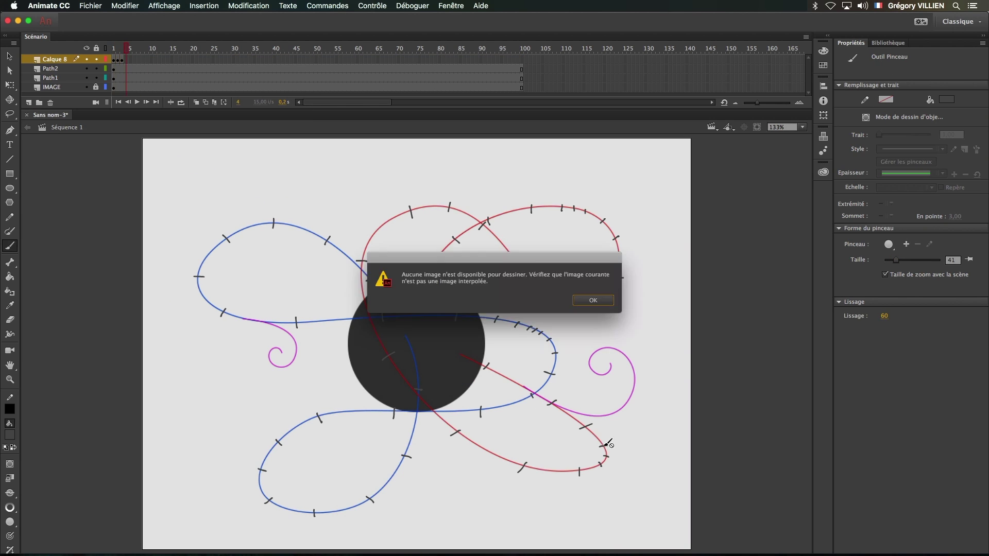
Dismiss the drawing alert and preview the dots painted along the red curve in looped playback.
key(Return)
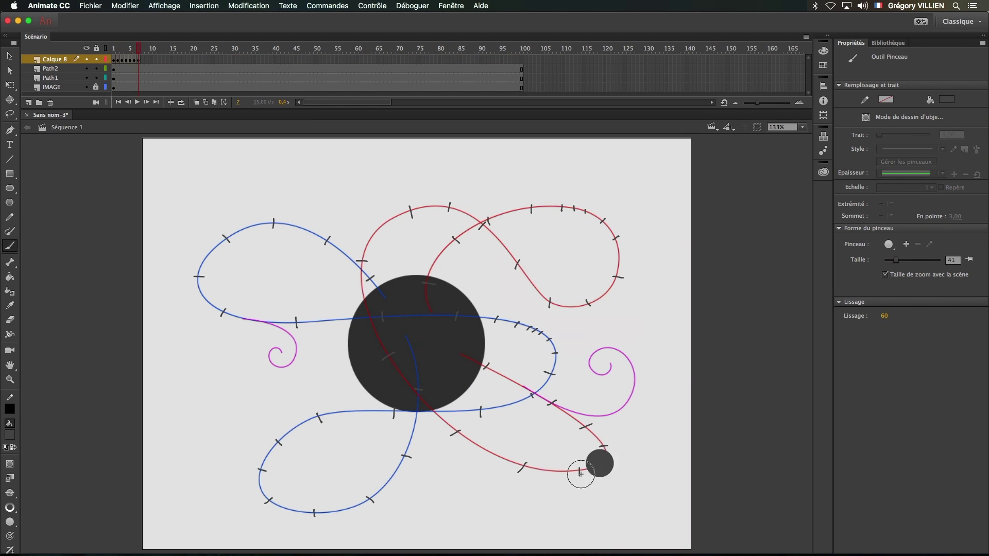
click(182, 103)
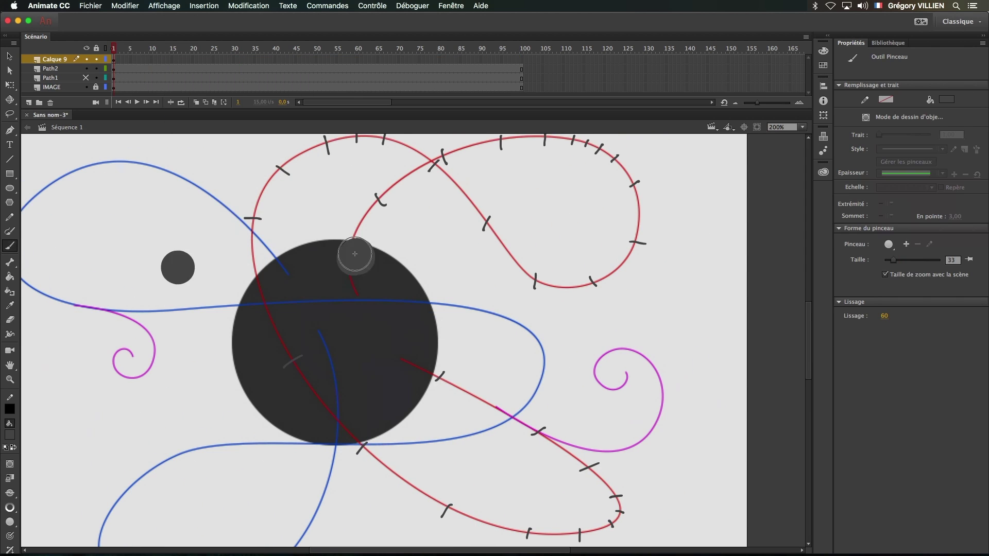
click(179, 102)
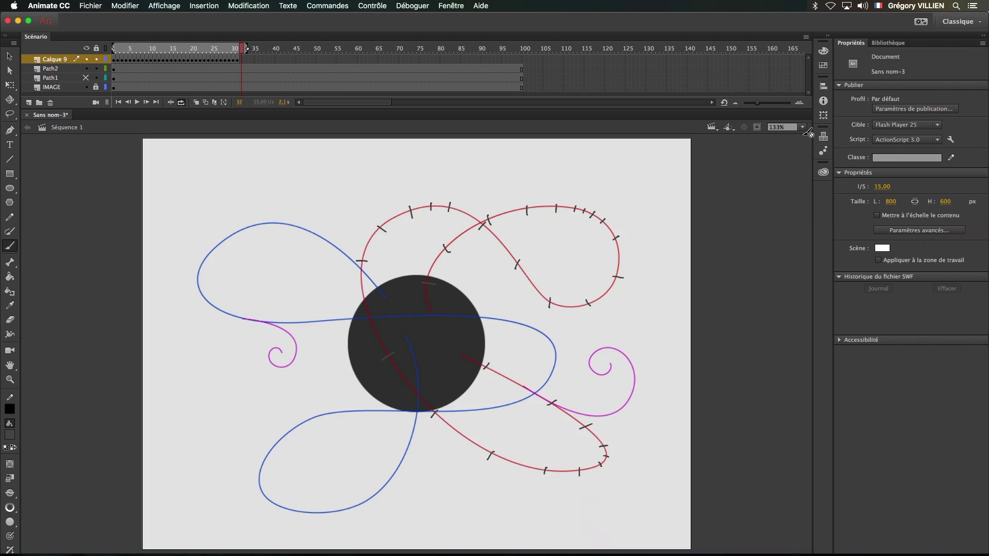
key(Return)
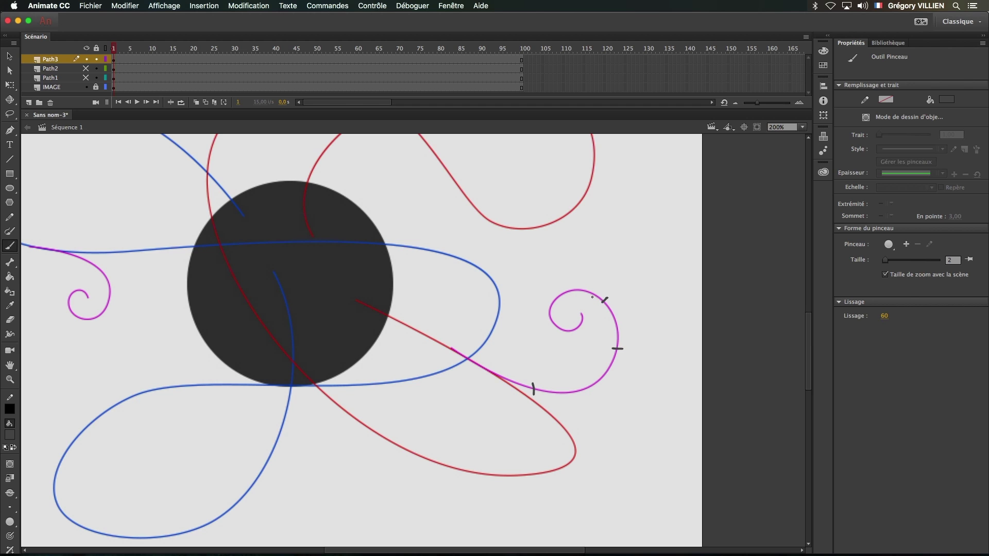
Paint size 2 tick marks along the magenta spirals on the path layer above Path2.
scroll(564, 397, left, 10)
scroll(564, 396, up, 2)
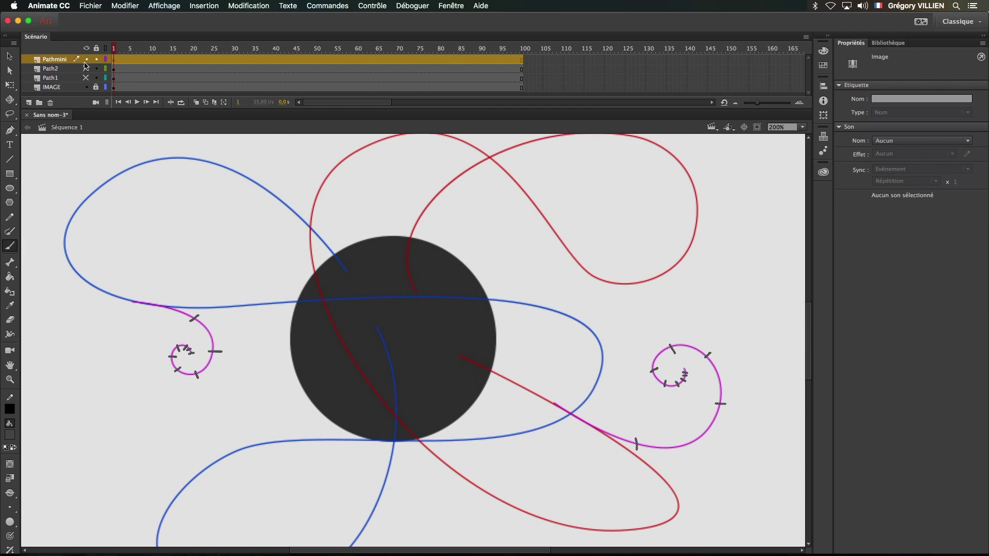
drag(458, 402, 435, 470)
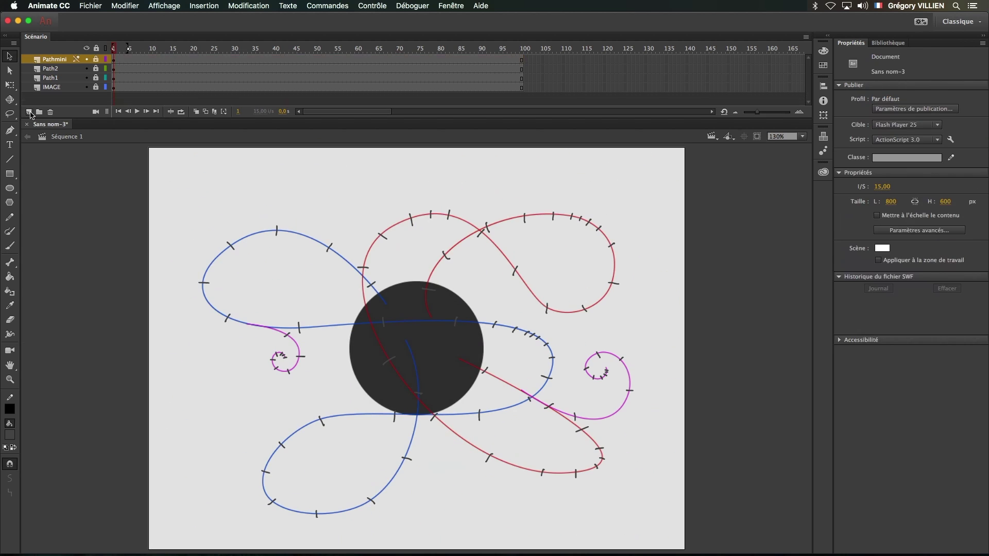
Add a new layer named A above the Pathmini layer.
click(29, 112)
click(60, 61)
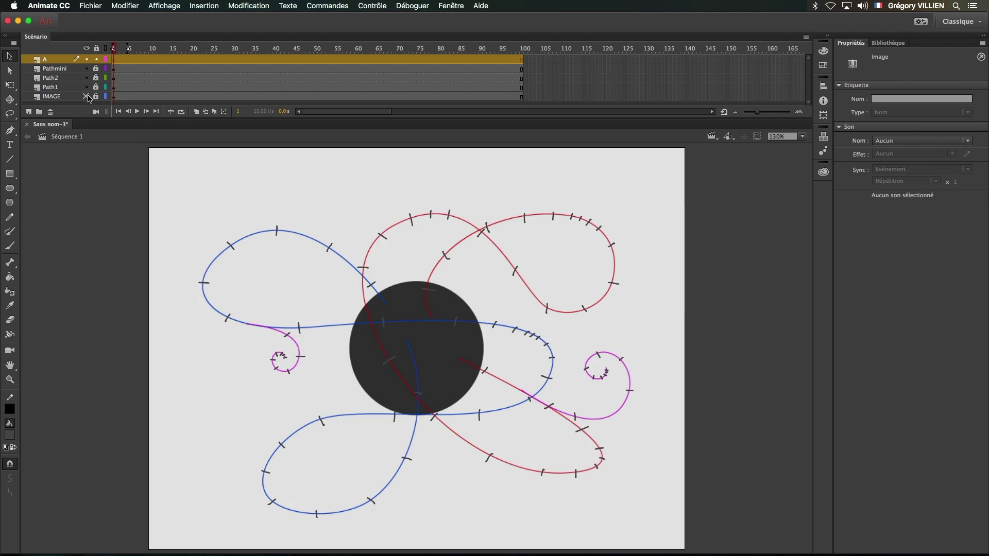
Hide the Path2 and Pathmini layers and remove layer A's extended frames so drawing can start at frame 1.
click(86, 78)
click(86, 68)
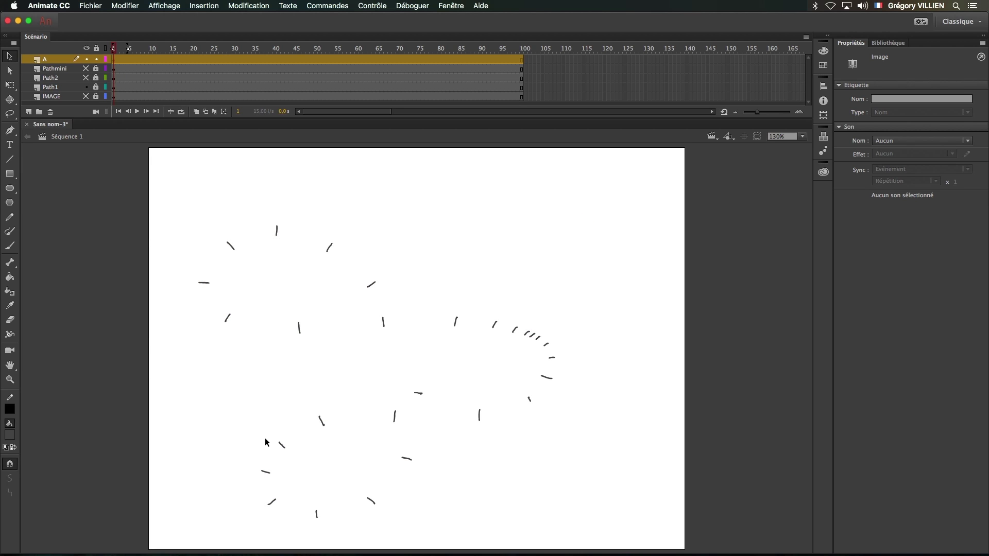
right_click(152, 60)
click(198, 121)
click(114, 59)
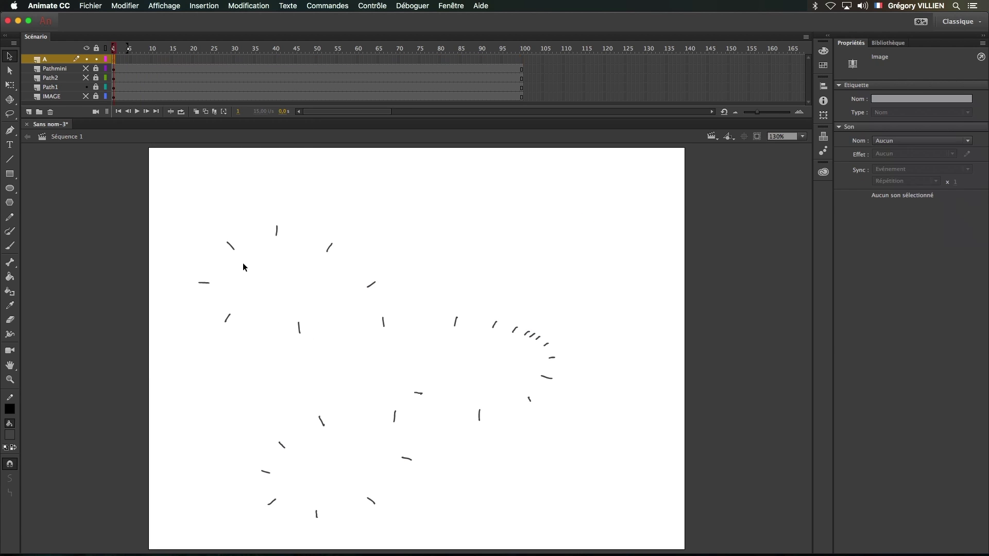
Zoom to 400% and brush blue teardrop shapes on layer A, one per frame through frame 10, along the blue curve's first ticks.
key(b)
click(802, 136)
click(781, 195)
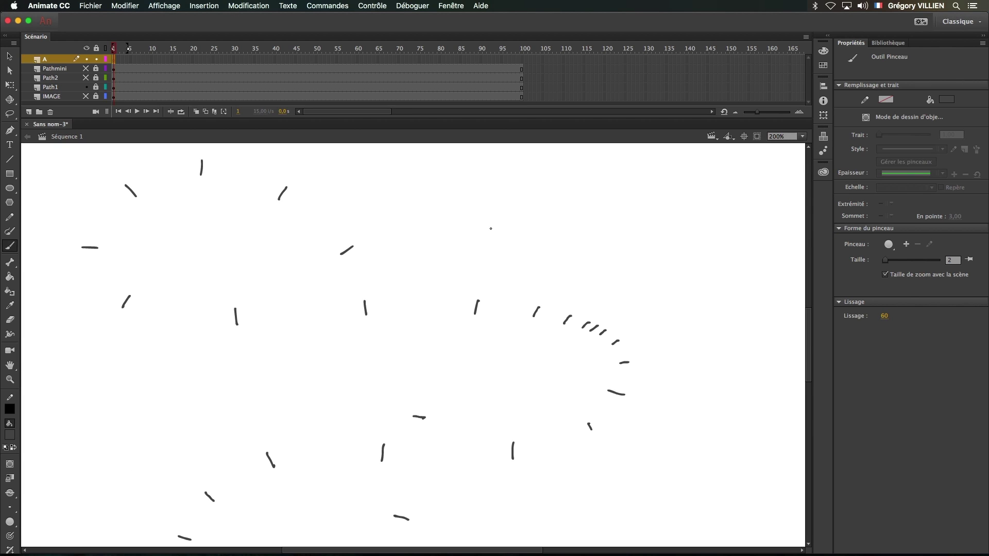
scroll(413, 294, left, 5)
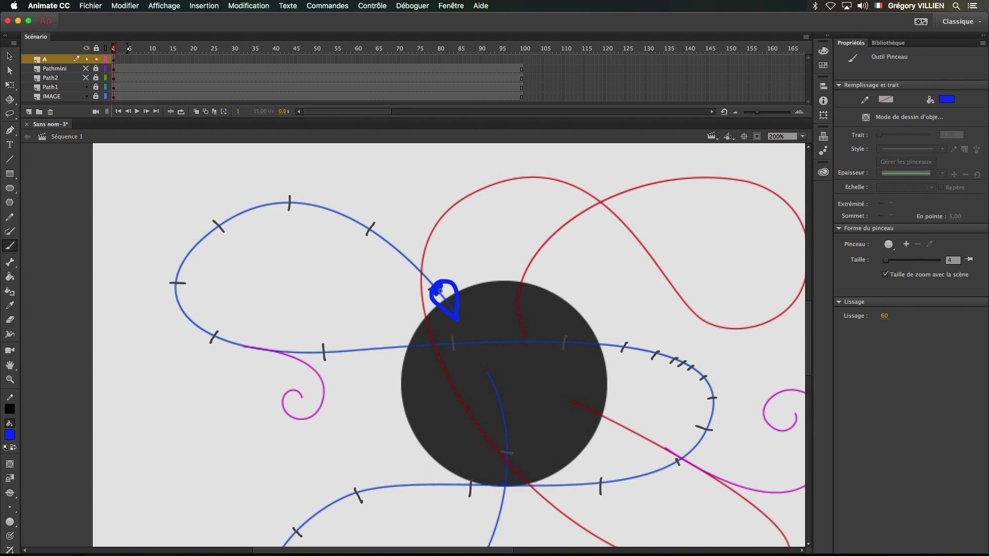
key(super+equal)
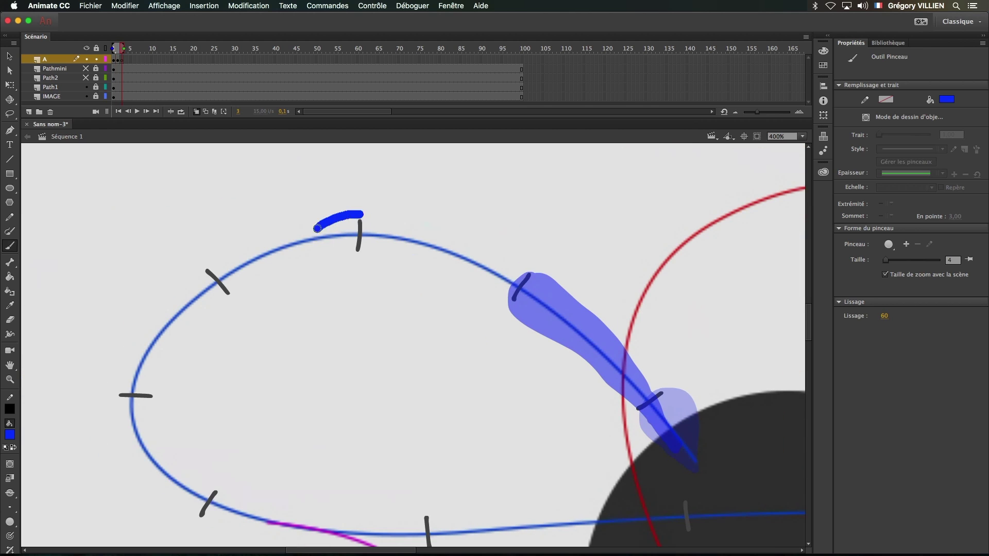
mouse_move(360, 211)
mouse_down()
mouse_move(536, 332)
mouse_move(575, 332)
mouse_up()
mouse_move(340, 219)
mouse_down()
mouse_move(386, 220)
mouse_move(546, 309)
mouse_up()
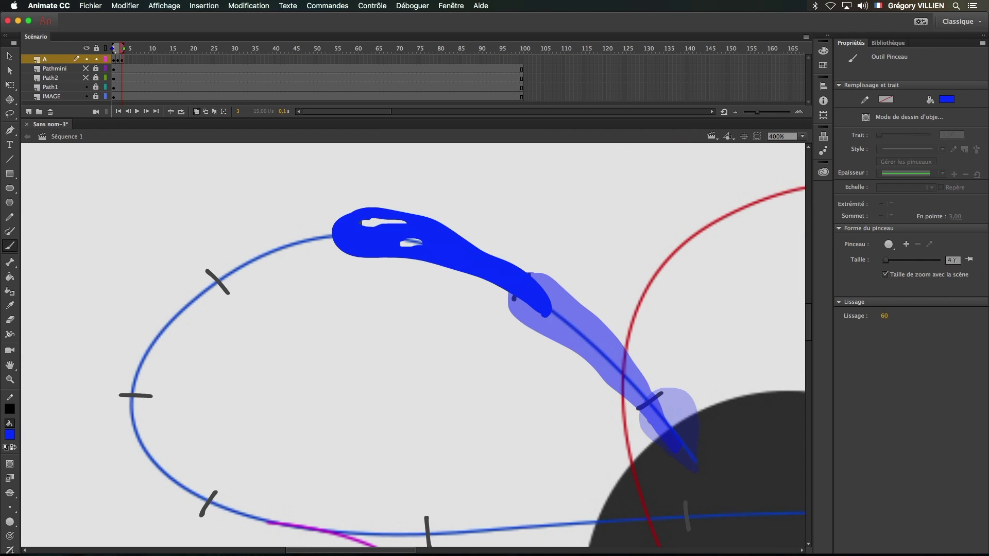
key(F7)
mouse_move(242, 267)
mouse_down()
mouse_move(221, 281)
mouse_move(355, 236)
mouse_up()
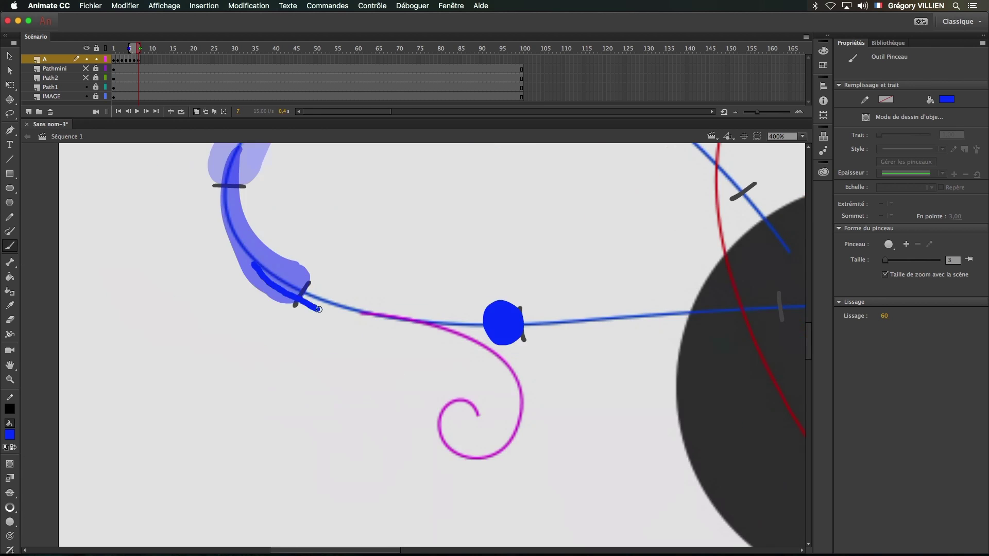
drag(254, 286, 431, 276)
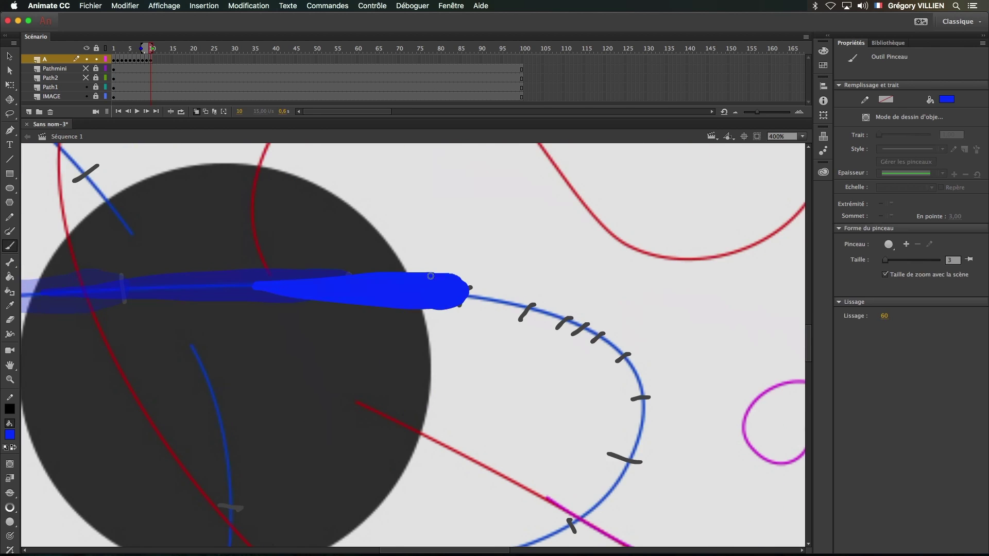
Add blank keyframes 11 to 16 on layer A and paint the blue teardrop following the ticks around the right-hand bend.
key(F7)
mouse_move(249, 255)
mouse_down()
mouse_move(429, 276)
mouse_move(405, 268)
mouse_up()
key(F7)
key(F7)
mouse_move(433, 237)
mouse_down()
mouse_move(420, 244)
mouse_move(329, 226)
mouse_up()
key(F7)
drag(398, 225, 288, 209)
key(F7)
drag(425, 248, 418, 251)
drag(352, 223, 420, 273)
key(F7)
mouse_move(395, 248)
mouse_down()
mouse_move(403, 224)
mouse_move(405, 294)
mouse_up()
Add blank keyframes 17 to 20 on layer A and paint and fill the blue teardrop along the curve's lower strand.
key(F7)
drag(363, 191, 379, 288)
key(F7)
mouse_move(391, 312)
mouse_down()
mouse_move(400, 337)
mouse_move(541, 276)
mouse_up()
key(F7)
key(F7)
drag(360, 300, 441, 287)
key(k)
click(376, 290)
Draw and fill the blue teardrop on new blank keyframes 21 to 24 of layer A, entering the lower-left loop.
key(F7)
drag(294, 253, 491, 250)
key(F7)
drag(265, 276, 283, 288)
key(F7)
drag(273, 332, 340, 238)
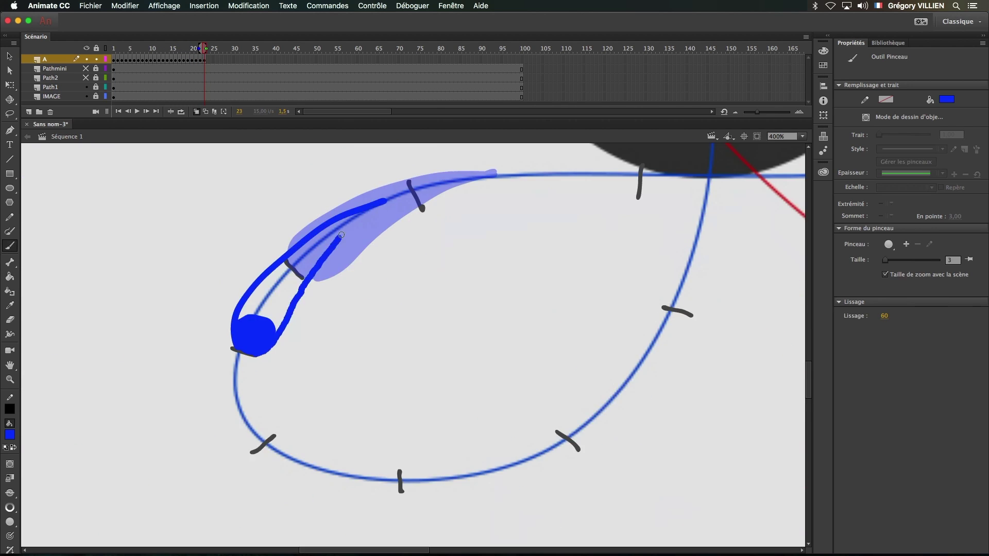
key(F7)
click(274, 360)
Paint the blue teardrop on new blank keyframes 25 to 28 from the lower-left loop back to the disc, and preview it looped.
key(F7)
drag(209, 315, 321, 408)
key(F7)
drag(422, 340, 448, 360)
key(F7)
drag(331, 450, 484, 339)
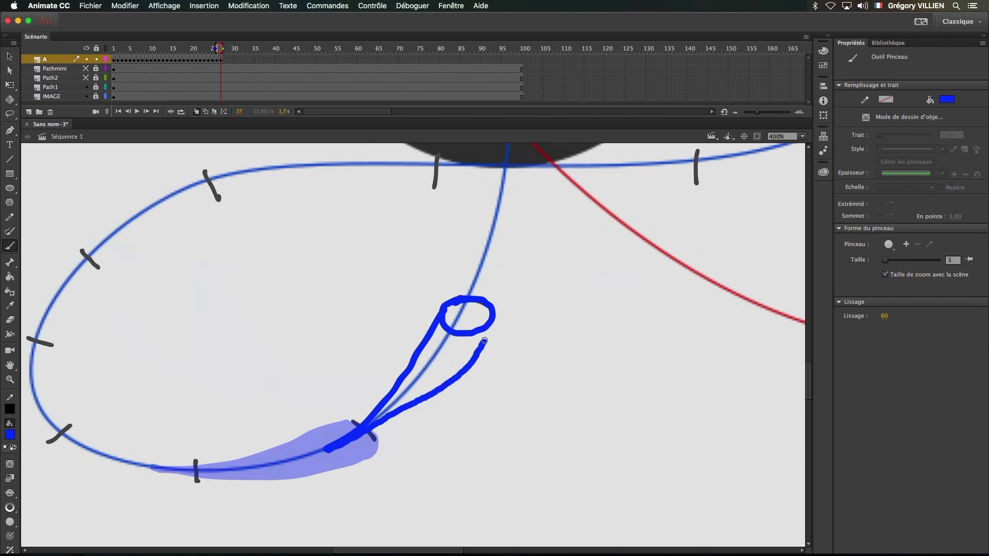
key(F7)
drag(400, 281, 400, 300)
key(k)
click(420, 328)
click(181, 111)
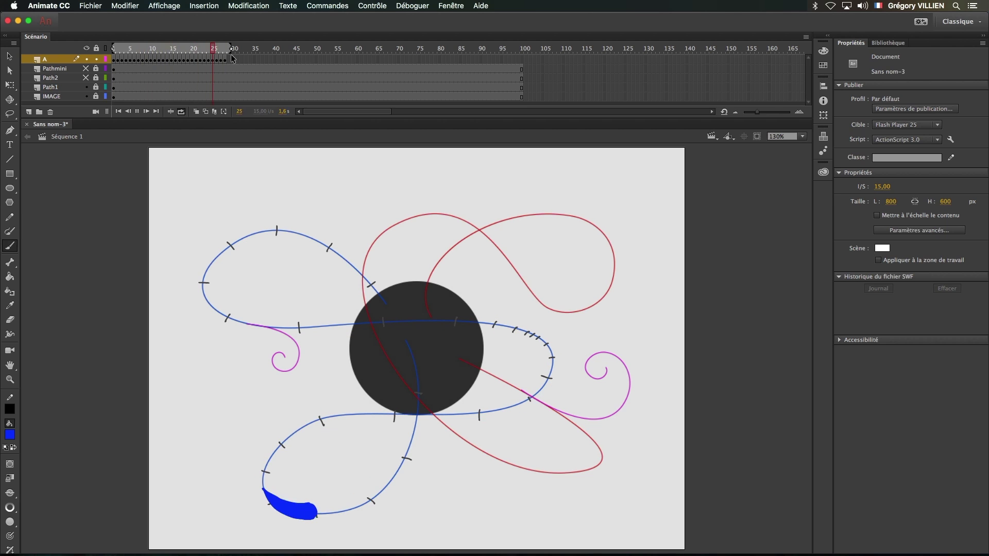
Add a layer named B above layer A and remove its extended frames.
click(29, 112)
double_click(54, 59)
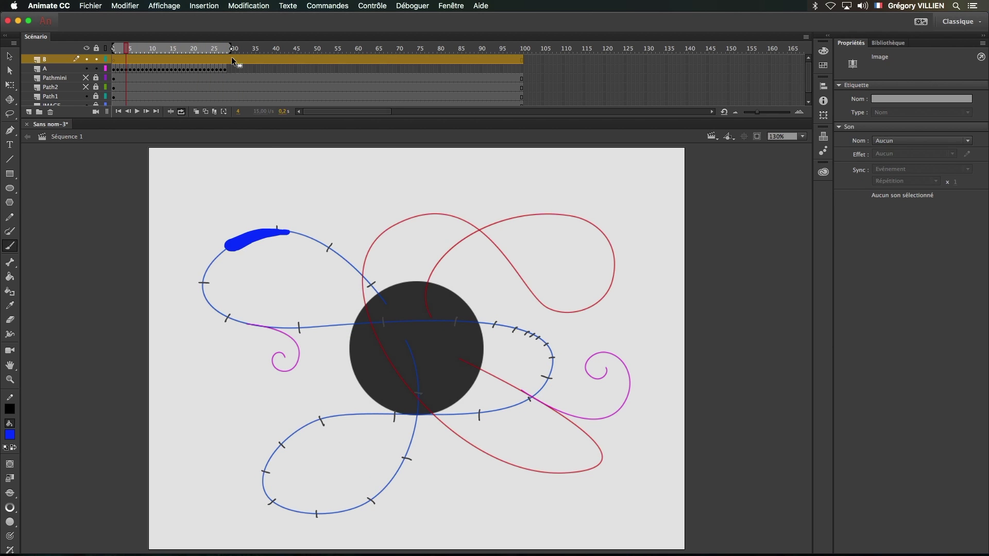
right_click(232, 59)
click(260, 112)
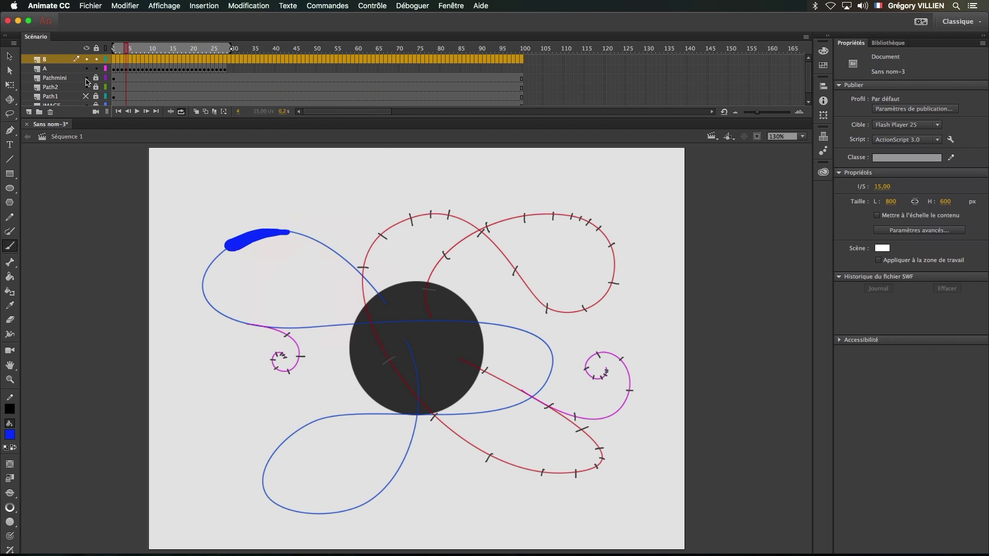
Hide Pathmini, set the fill to red, paint teardrops on layer B frame by frame along the red curve, and dismiss the backup alert.
click(86, 78)
click(113, 49)
click(9, 435)
click(89, 338)
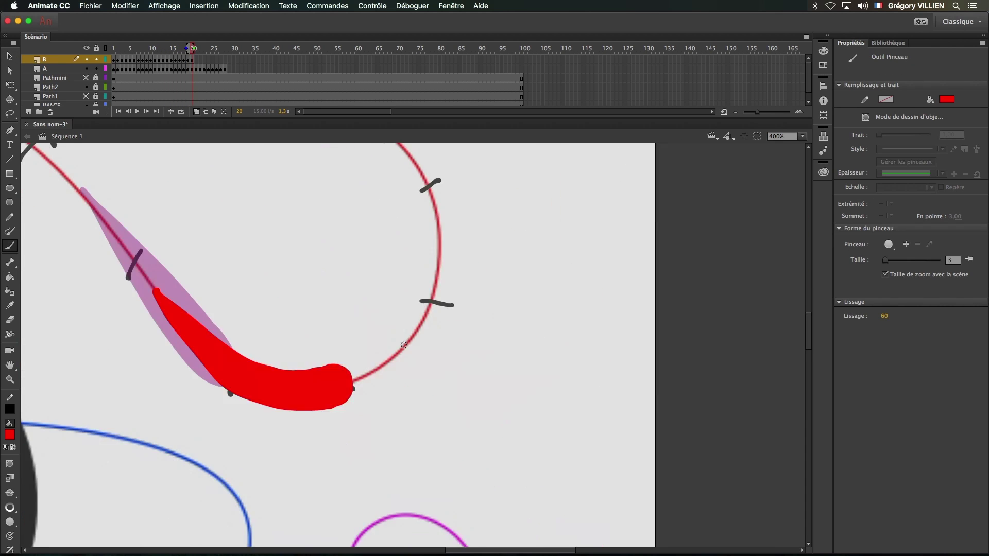
key(k)
key(b)
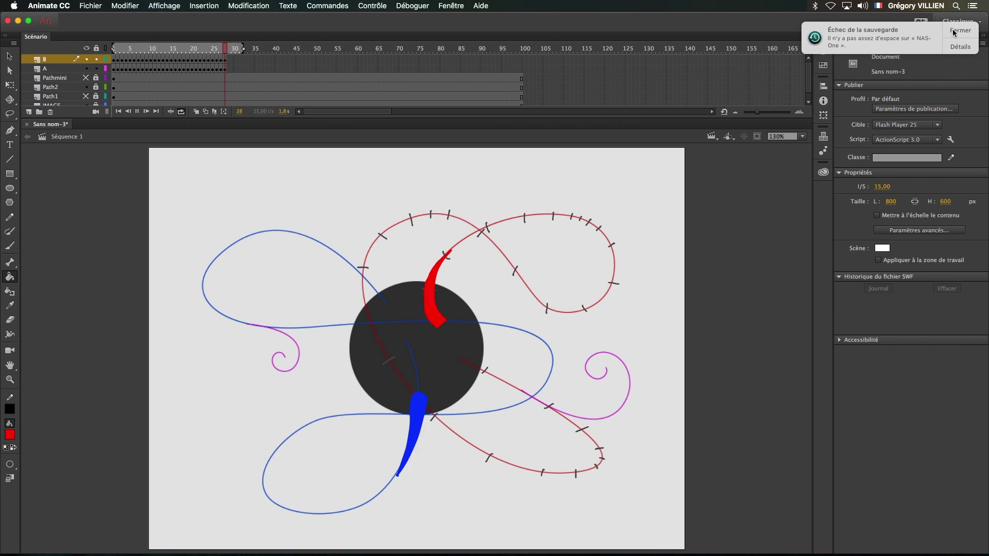
click(953, 29)
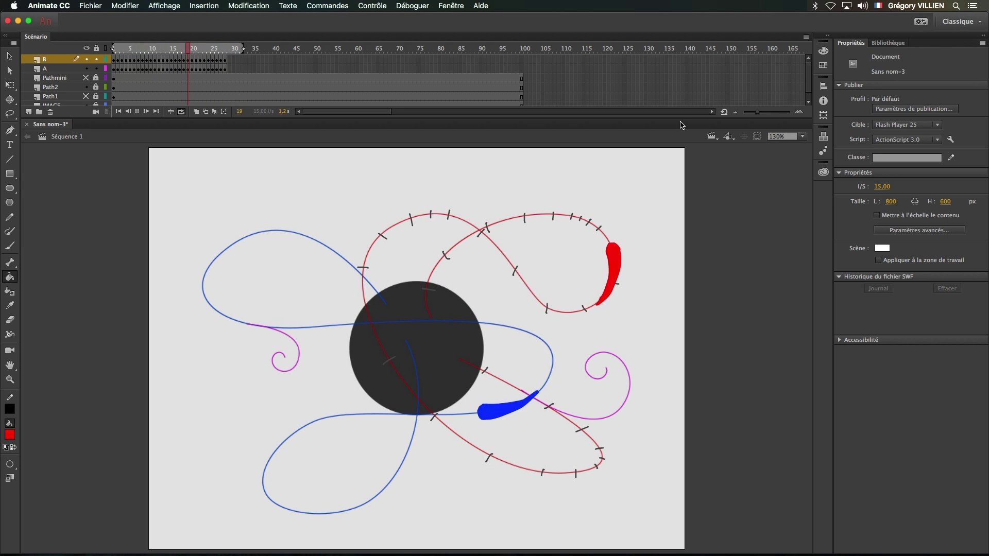
Switch to Safari, close the opened "cartoony me" shot and browse two animators' Dribbble galleries for liquid motion references.
key(super+Tab)
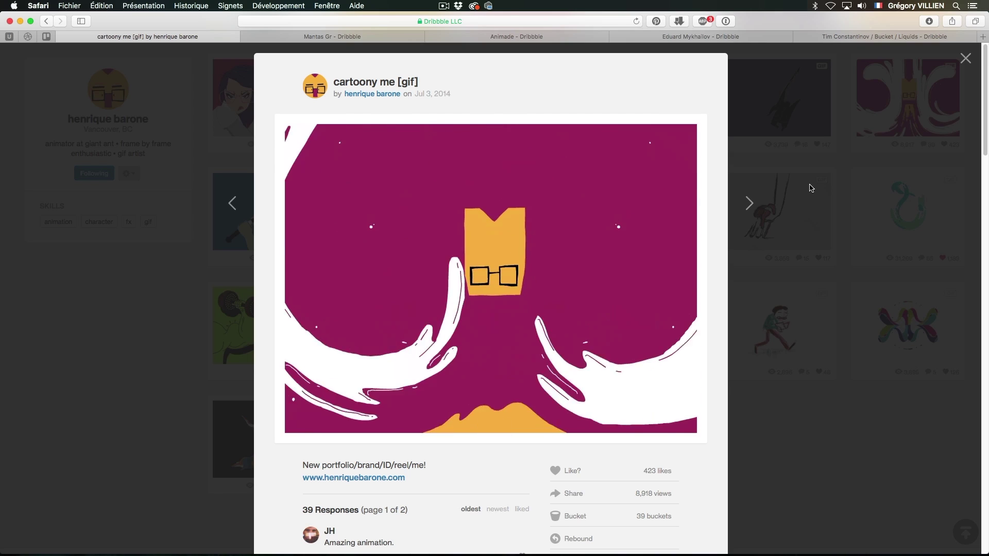
click(845, 67)
scroll(265, 209, up, 15)
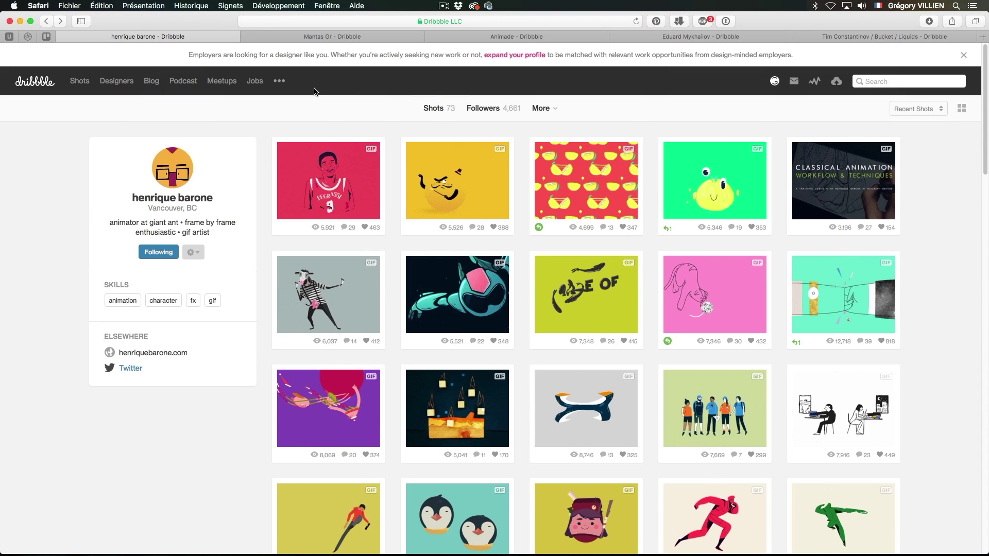
key(ctrl+Tab)
scroll(255, 180, up, 10)
scroll(259, 186, down, 10)
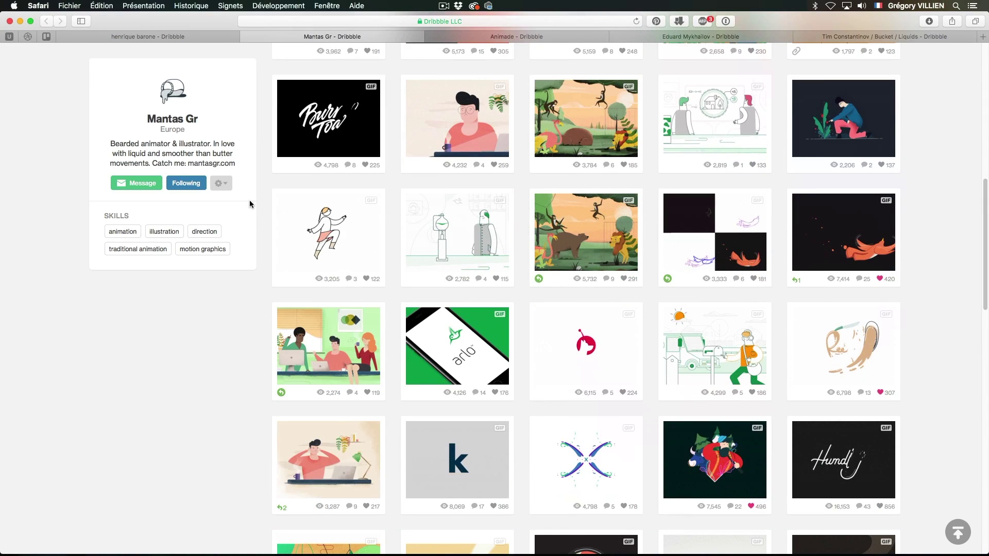
scroll(509, 326, down, 6)
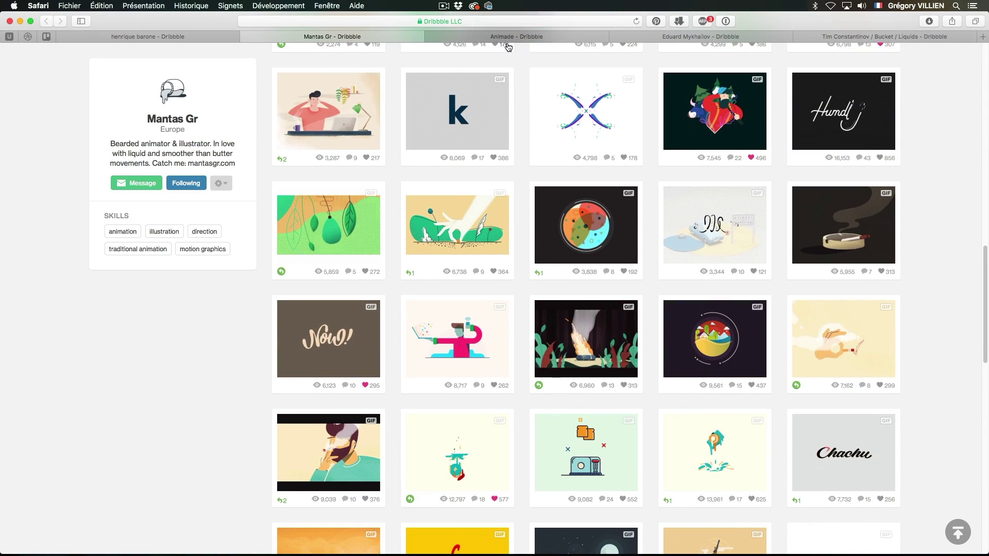
Browse the remaining Dribbble tabs and view the "wrum wrum" and green liquid shots from the Liquids bucket.
click(502, 37)
click(736, 34)
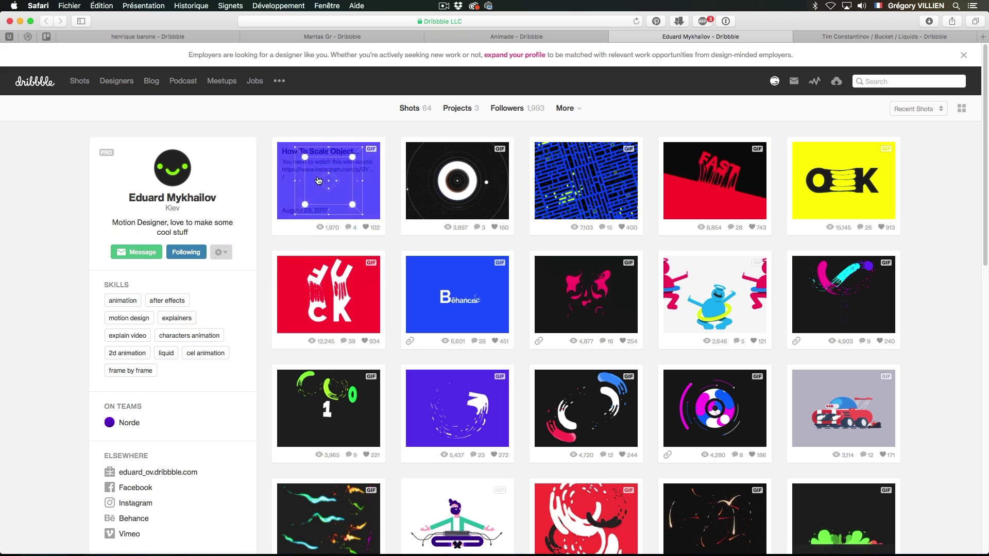
scroll(310, 146, down, 1)
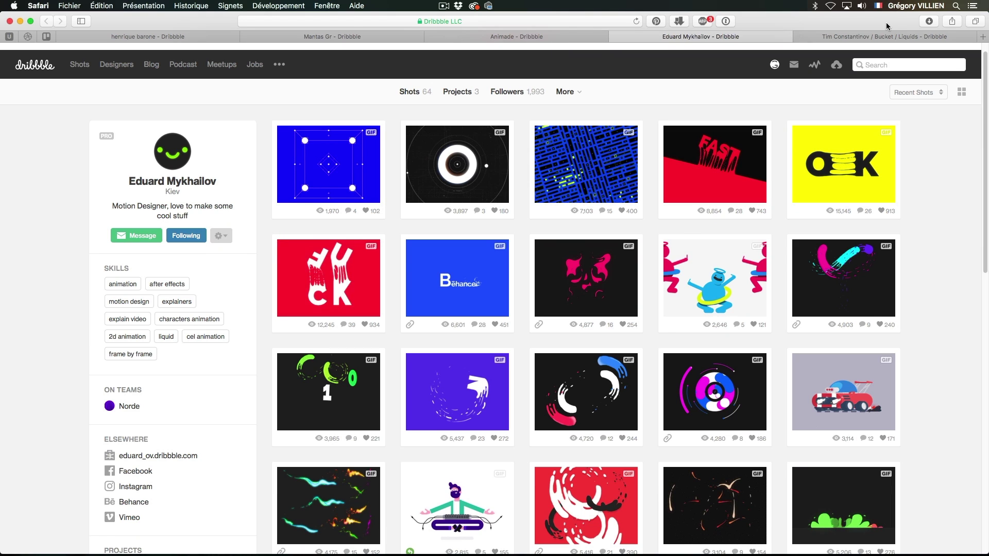
click(878, 36)
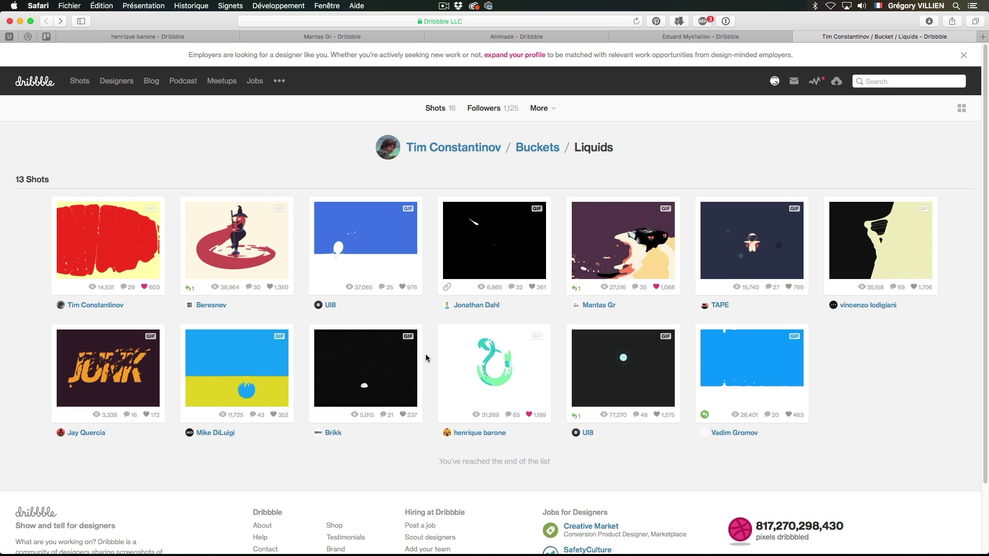
click(658, 247)
click(435, 199)
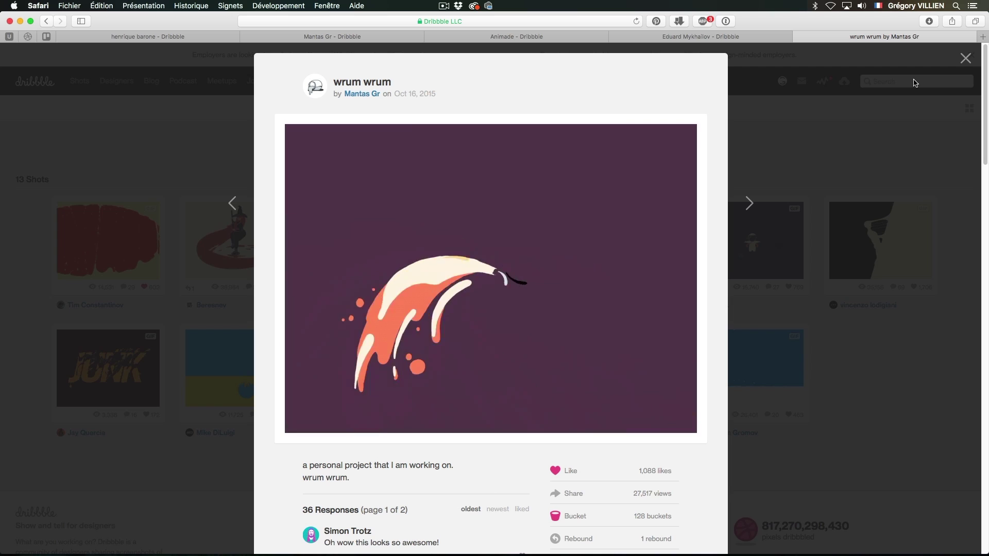
click(967, 58)
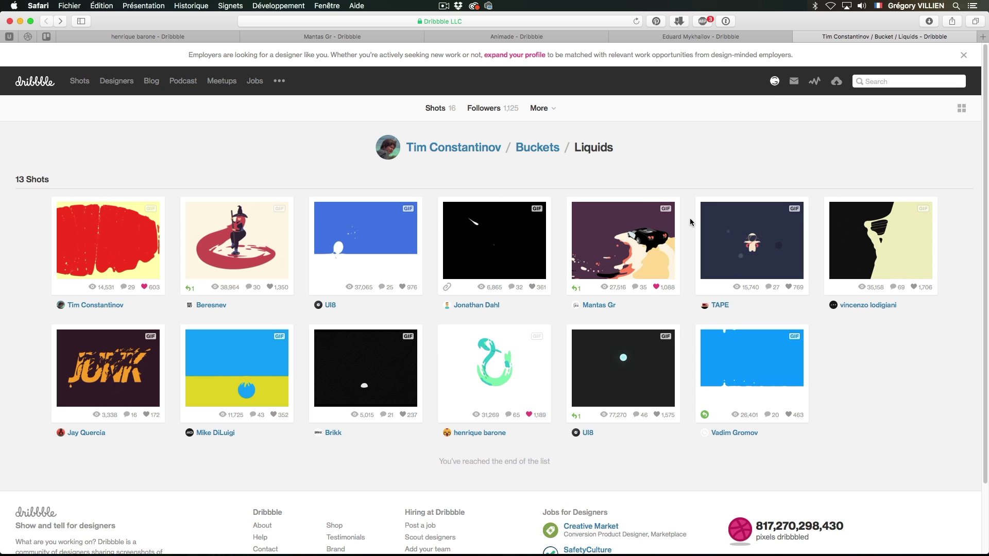
click(490, 351)
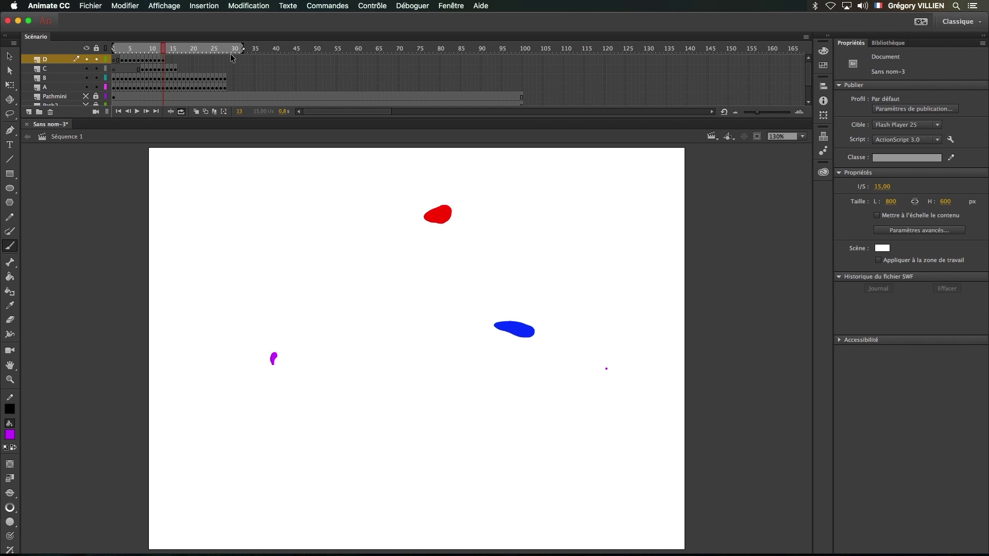
Continue the blue trail on the A trail layer with a new blank keyframe, turn off onion skinning and preview the loop.
key(Return)
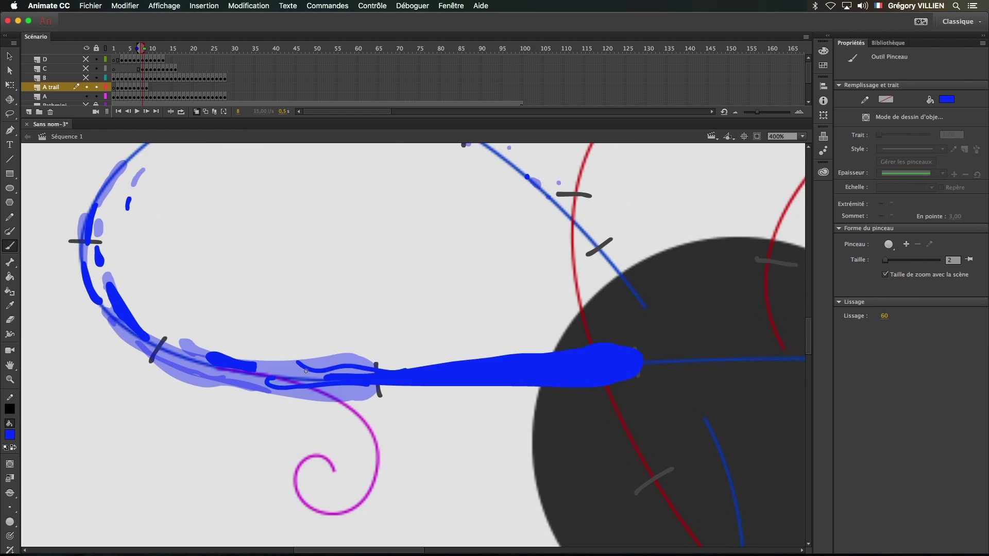
scroll(412, 344, up, 4)
key(F7)
key(super+2)
click(196, 112)
click(181, 111)
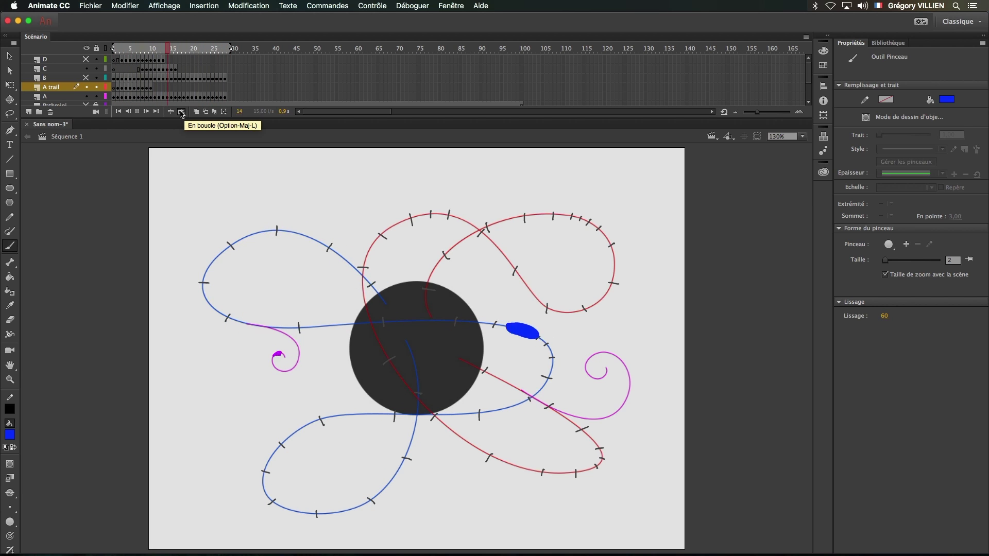
Hide the Path2, Path1 and IMAGE layers to show only the painted animation.
scroll(76, 98, down, 3)
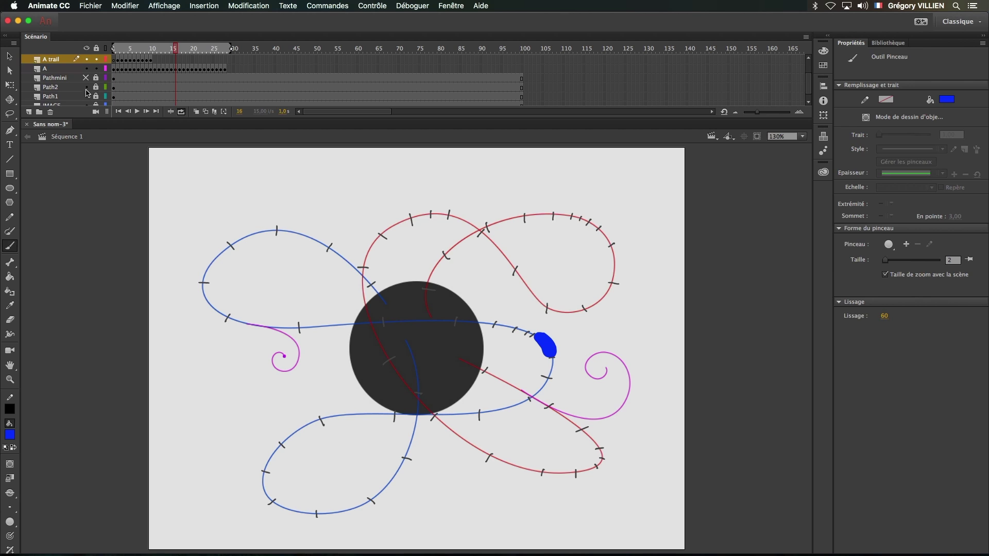
click(86, 88)
click(86, 96)
scroll(86, 96, down, 1)
click(86, 96)
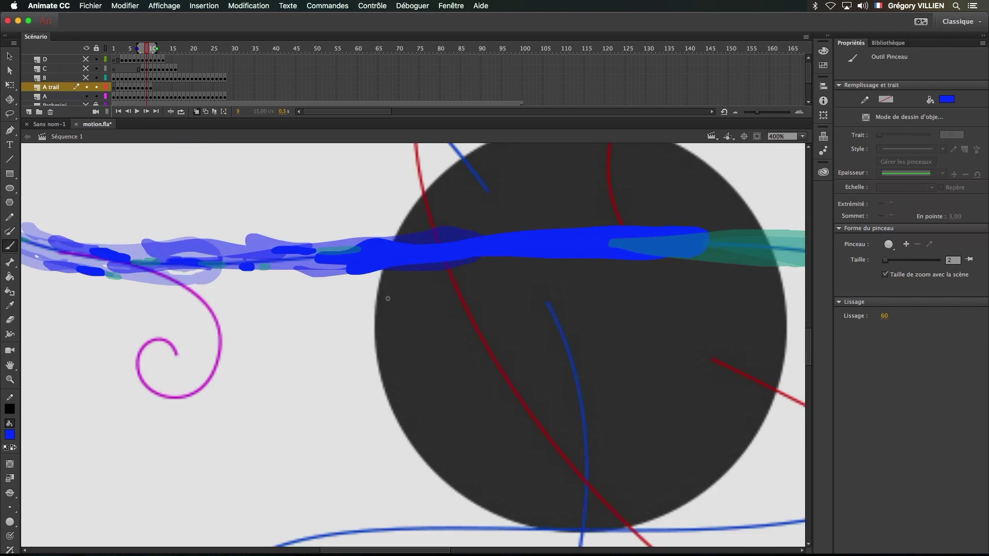
Paint size 2 blue droplets and fragments behind the teardrop on the A trail layer up to frame 11.
drag(660, 268, 410, 274)
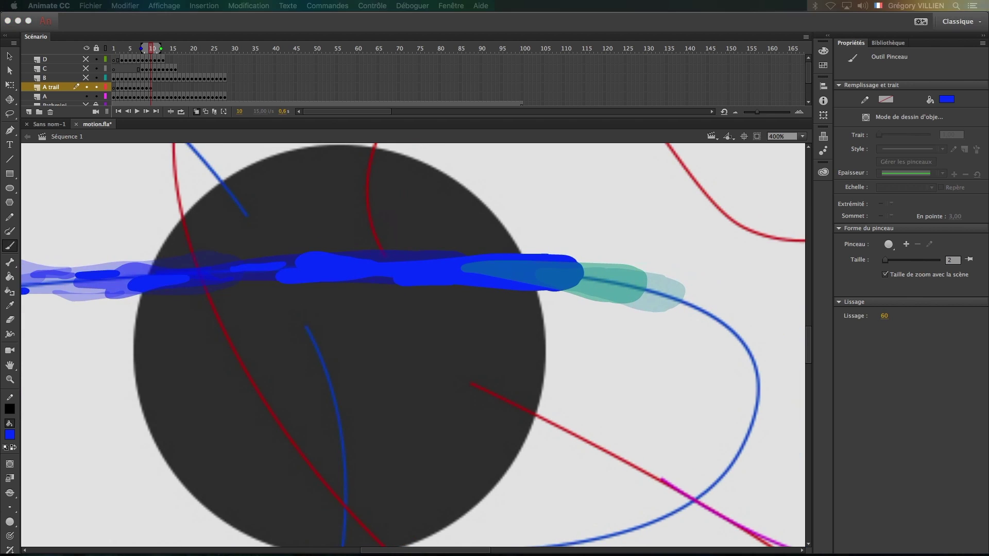
drag(514, 296, 553, 296)
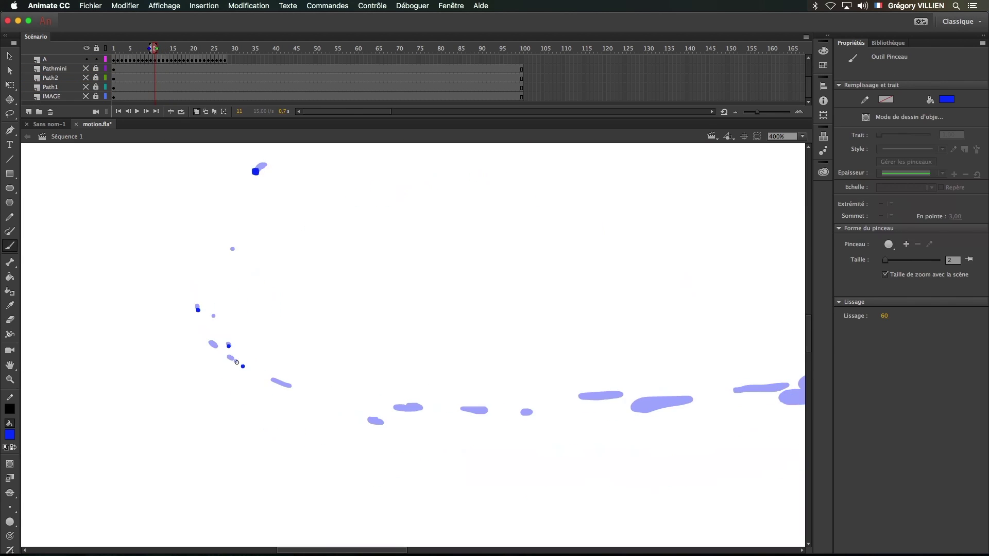
drag(235, 360, 237, 362)
click(217, 348)
drag(288, 387, 290, 386)
click(298, 391)
drag(383, 423, 388, 424)
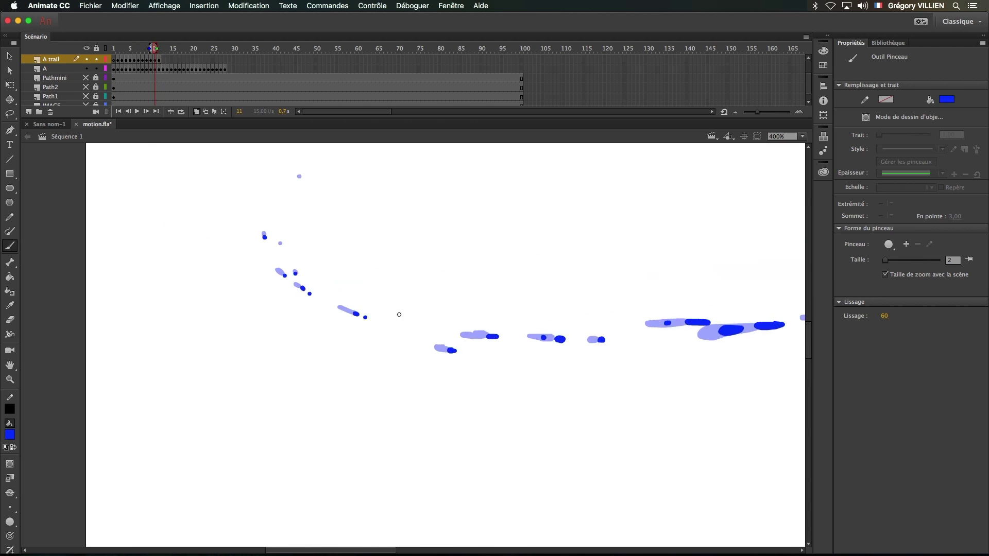
drag(496, 327, 406, 294)
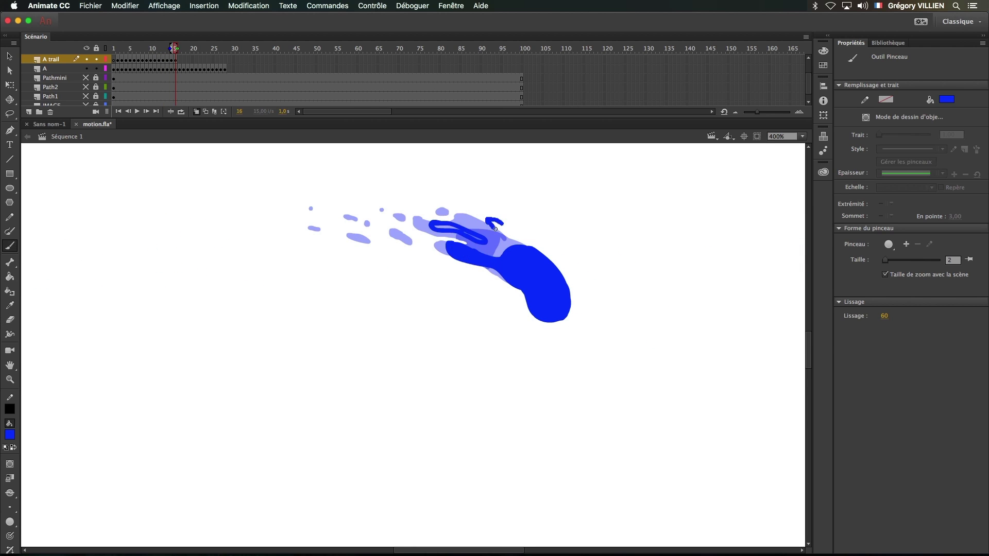
Add a blank keyframe after frame 16 on the A trail layer and paint the teardrop's trailing fragments.
key(.)
key(.)
key(F7)
drag(548, 315, 532, 297)
drag(408, 230, 412, 233)
drag(422, 206, 444, 211)
mouse_move(455, 216)
mouse_down()
mouse_move(473, 228)
mouse_move(456, 177)
mouse_up()
Continue the blue trail on the A trail layer from frame 16 to frame 25, painting fragments and erasing the excess.
key(.)
drag(455, 216, 486, 270)
key(e)
mouse_move(510, 225)
mouse_down()
mouse_move(529, 275)
mouse_move(491, 293)
mouse_up()
key(F7)
key(b)
drag(412, 179, 456, 197)
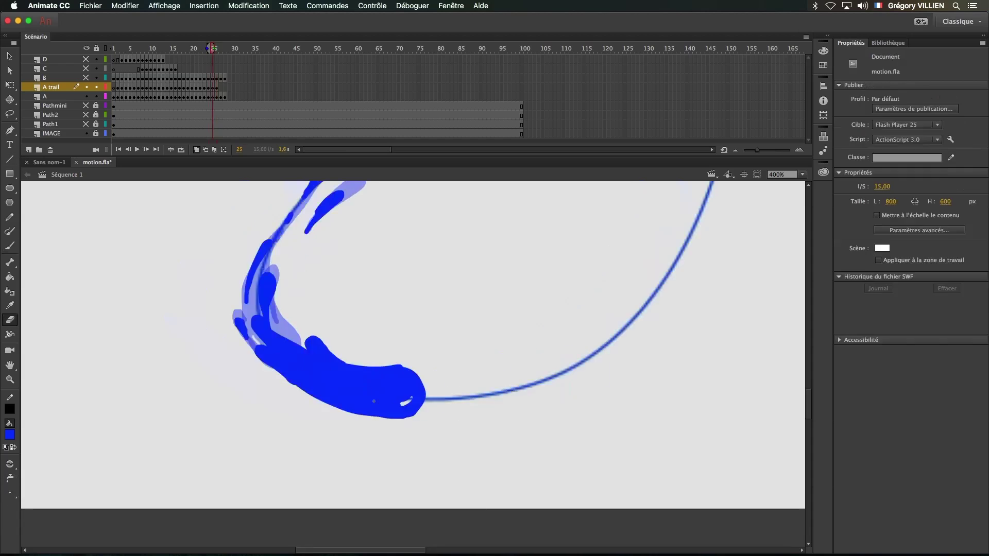
Add blank keyframes on the A trail layer through frame 27 and paint blue fragments behind the teardrop along the lower bend.
key(.)
key(F7)
key(.)
key(F7)
drag(404, 357, 364, 399)
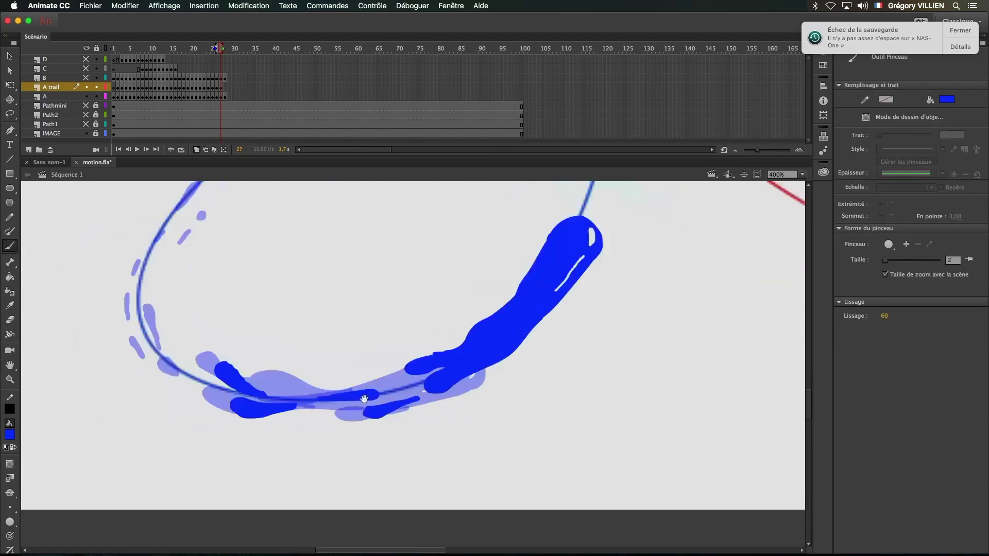
Add a blank keyframe at frame 28 on the A trail layer and paint its trailing blue fragments.
key(.)
key(.)
key(F7)
key(e)
key(b)
drag(365, 361, 391, 358)
Extend the A layer with blank keyframes through frame 34, erasing and painting the blue shapes that finish the movement.
key(e)
mouse_move(464, 216)
mouse_down()
mouse_move(329, 437)
mouse_move(521, 240)
mouse_move(313, 407)
mouse_up()
key(F7)
key(b)
key(F7)
drag(400, 298, 407, 281)
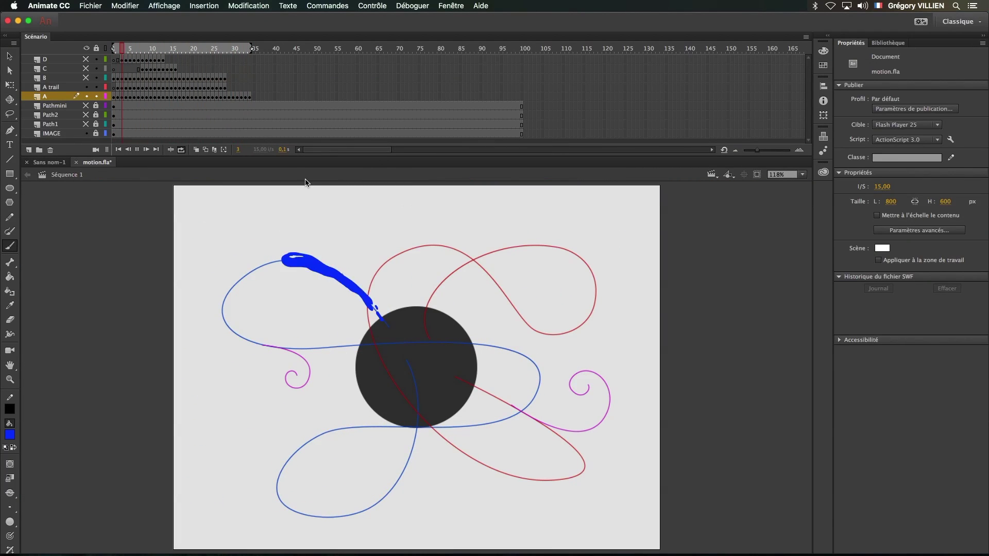
Hide the IMAGE layer and paint a blue droplet splashing off above the trail on the A trail layer across frames 15 to 23.
click(86, 133)
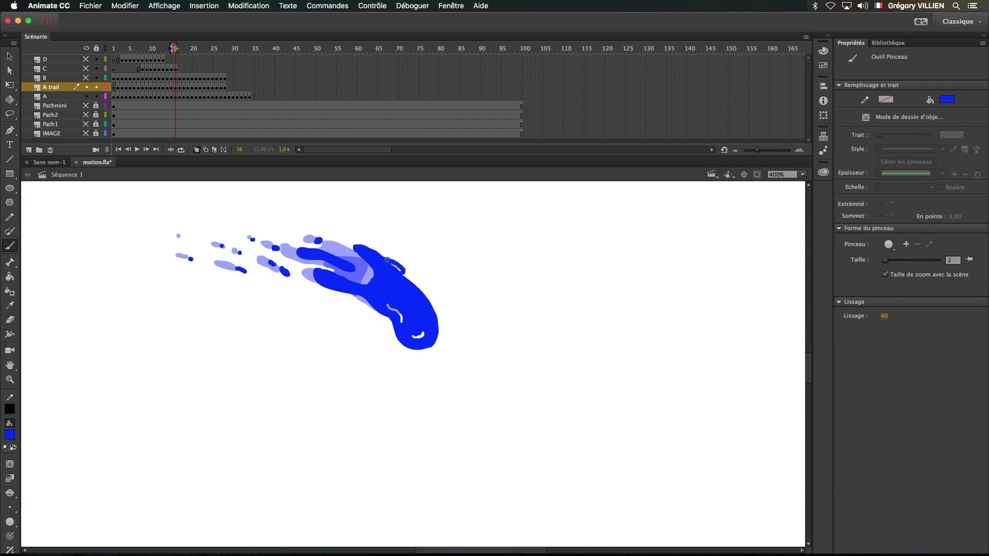
key(.)
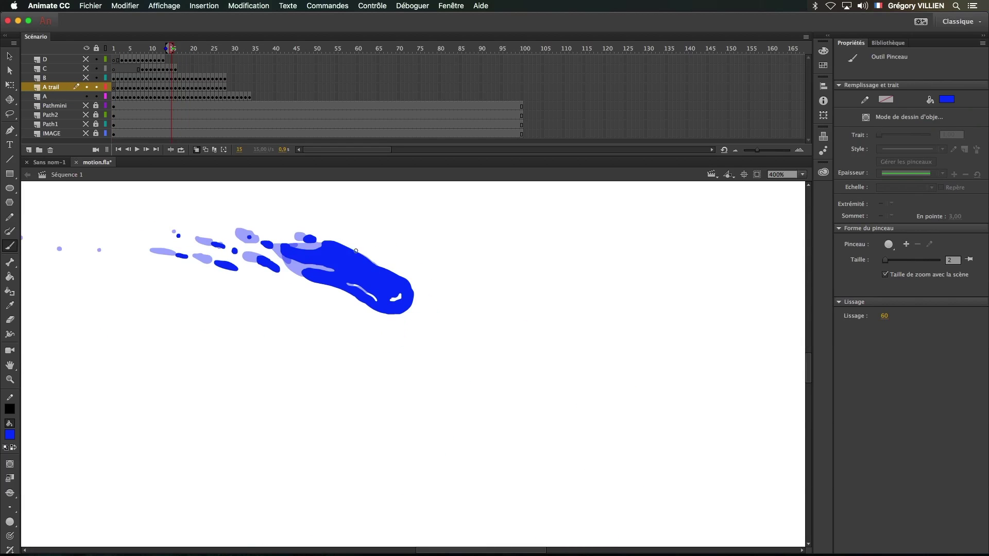
key(period)
key(period)
key(period)
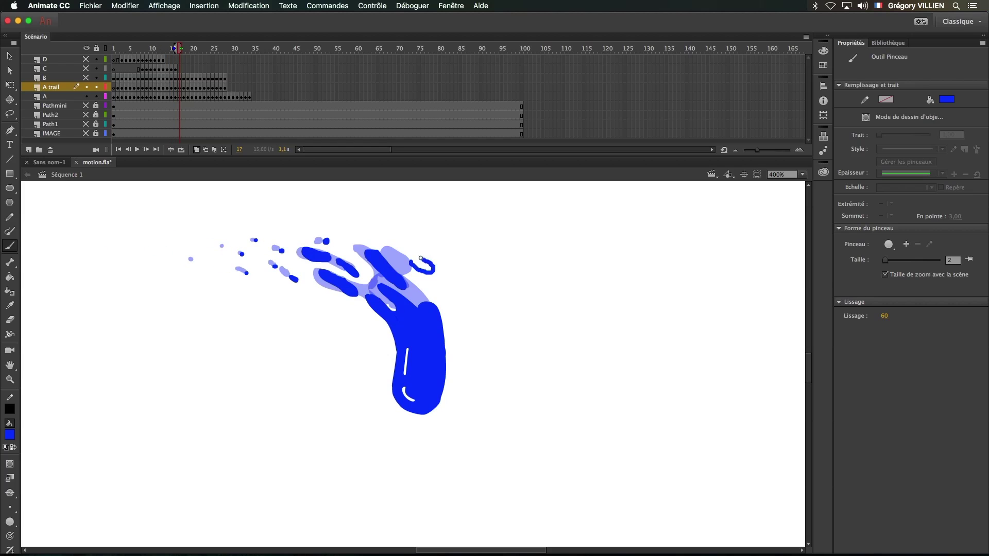
key(period)
key(period)
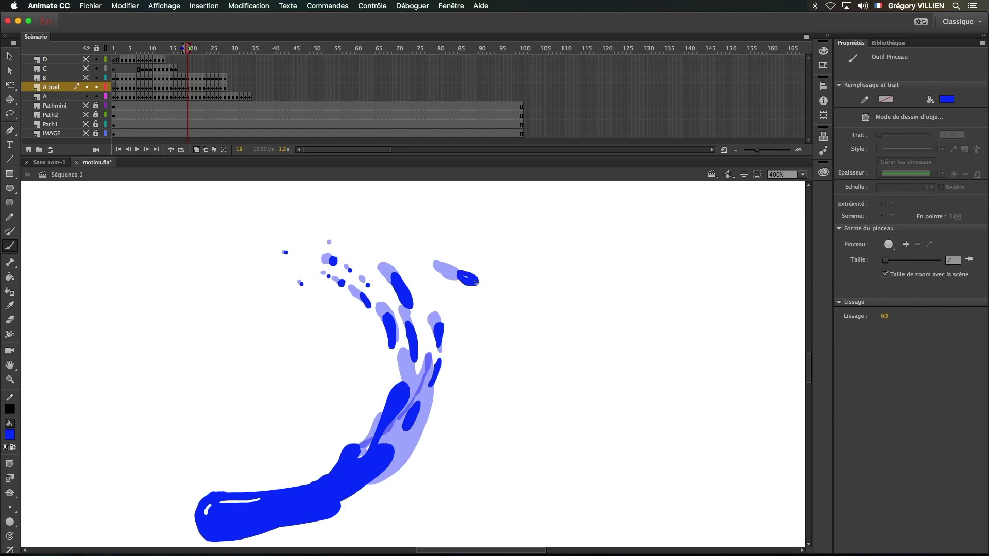
key(period)
key(period)
key(period)
key(period)
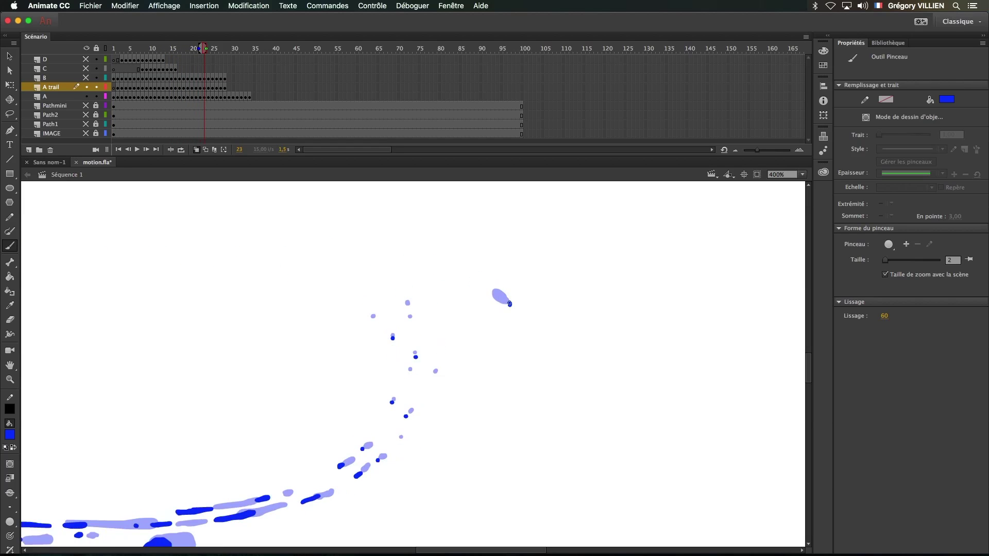
Paint a smaller droplet following the detached splash droplet on the A trail layer around frame 19.
key(comma)
key(comma)
key(comma)
key(comma)
key(comma)
key(comma)
key(comma)
key(comma)
key(comma)
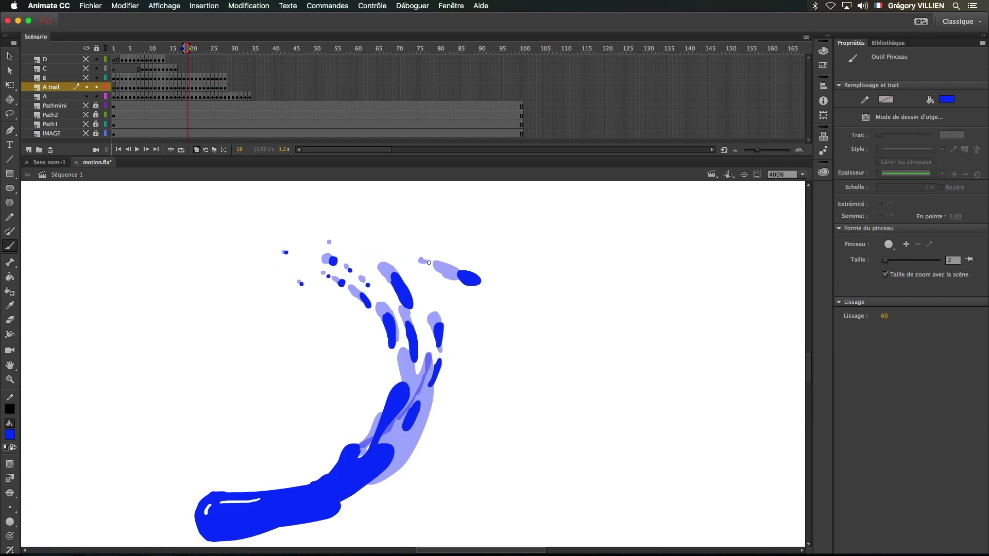
key(period)
key(period)
key(period)
key(comma)
key(comma)
key(period)
key(period)
key(comma)
click(471, 275)
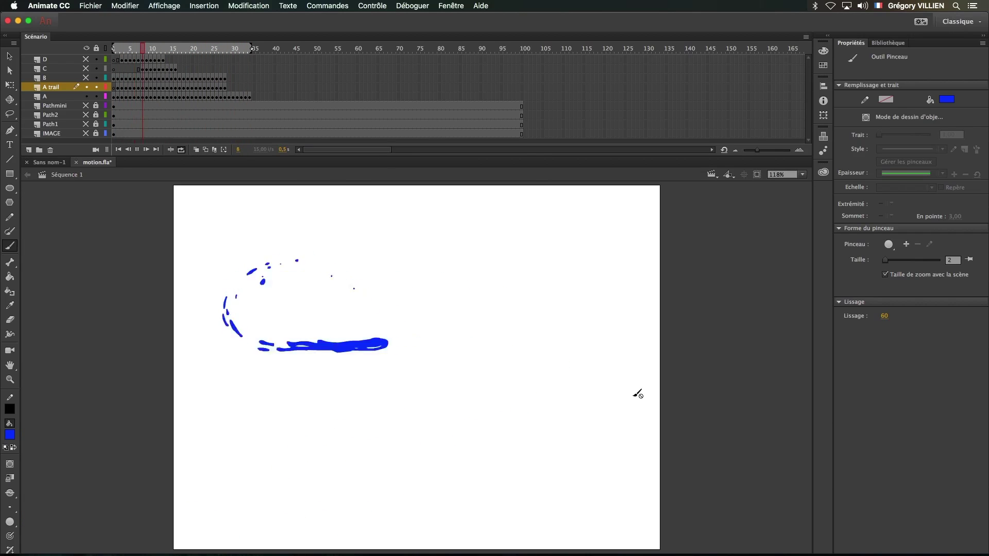
Paint a blue droplet that breaks away below the left bend on the A trail layer across frames 7 to 11.
mouse_move(285, 311)
mouse_down()
mouse_move(274, 326)
mouse_move(262, 299)
mouse_up()
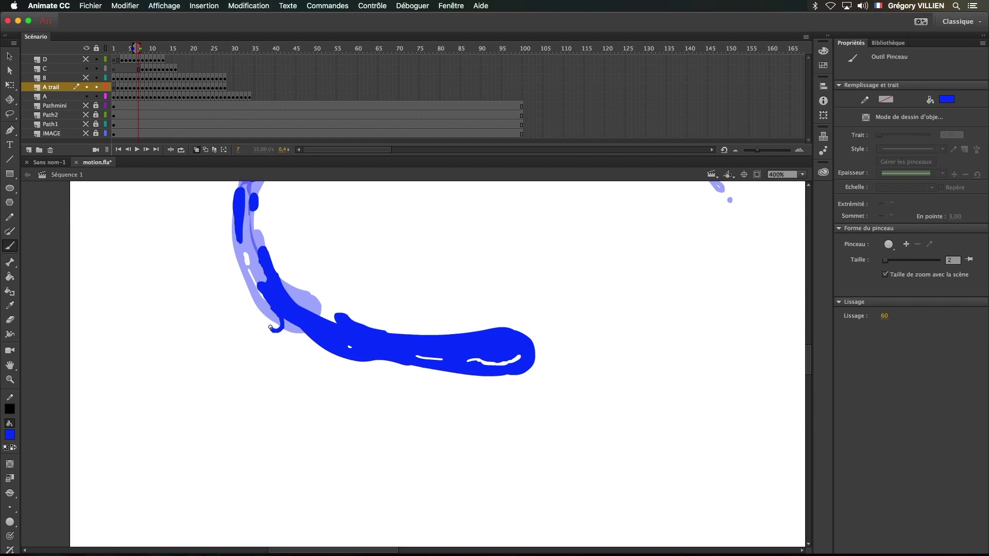
key(period)
key(period)
mouse_move(278, 346)
mouse_down()
mouse_move(273, 320)
mouse_move(276, 338)
mouse_up()
key(period)
mouse_move(279, 376)
mouse_down()
mouse_move(284, 356)
mouse_move(283, 378)
mouse_up()
key(period)
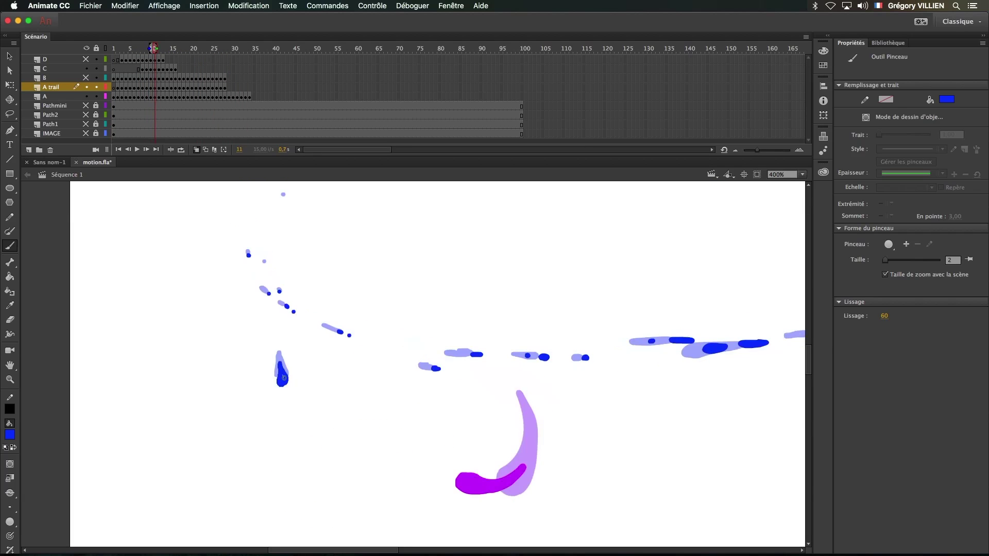
Step back and forth through the early frames to examine how the added droplet moves.
key(comma)
key(comma)
key(comma)
key(comma)
key(comma)
key(comma)
key(comma)
key(comma)
key(period)
key(period)
key(period)
key(period)
key(period)
key(period)
key(comma)
key(comma)
key(comma)
key(comma)
key(comma)
key(comma)
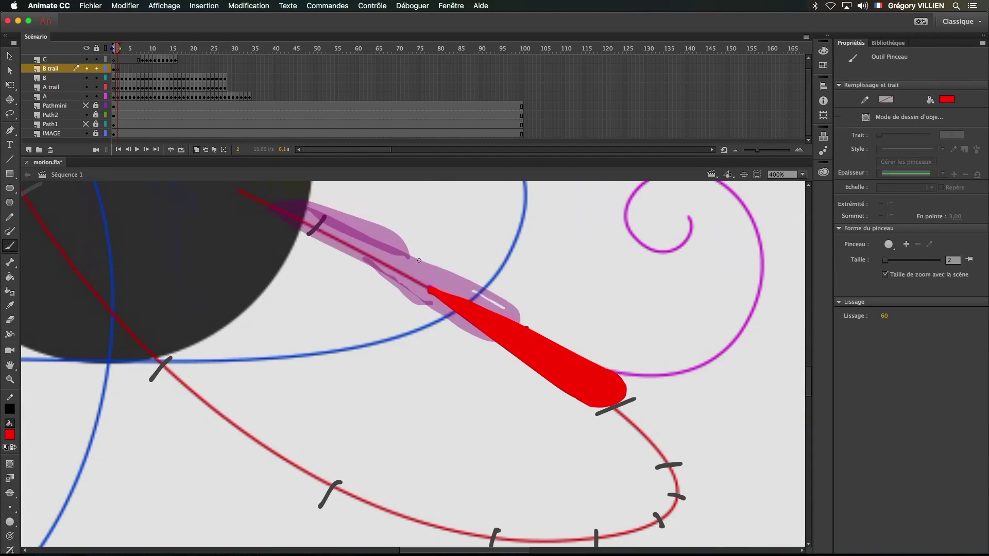
Paint size 2 red trail fragments behind the teardrop on the B trail layer from frame 2 through a new keyframe 6.
drag(458, 324, 351, 312)
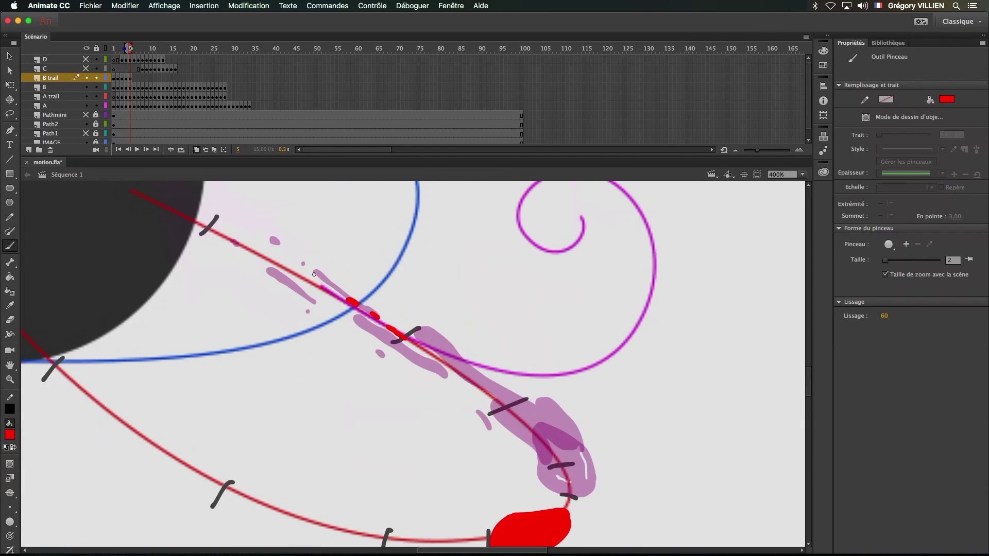
drag(401, 344, 474, 412)
drag(556, 464, 466, 381)
drag(360, 268, 463, 386)
key(F7)
drag(360, 309, 489, 419)
click(373, 353)
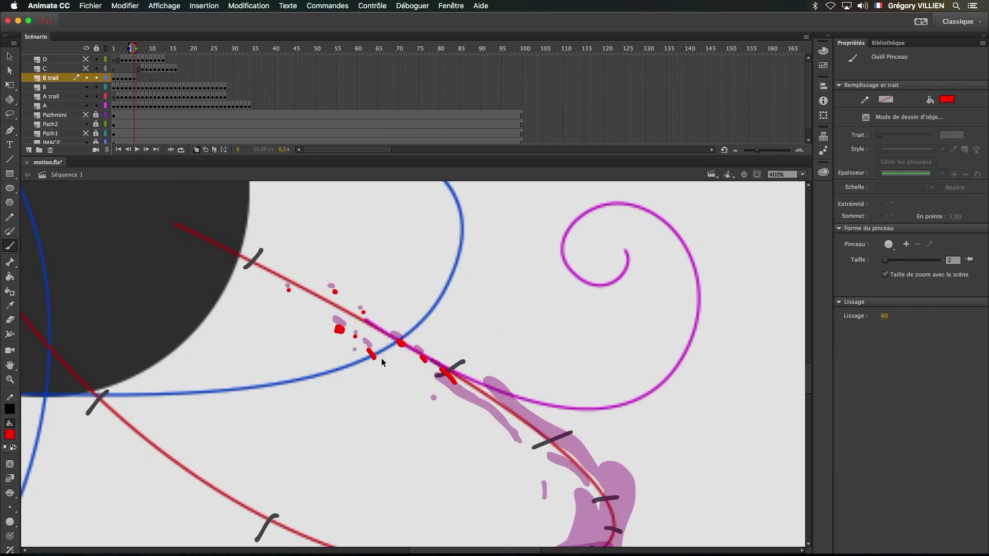
Continue the red trail around the lower bend on the B trail layer, adding and painting keyframes through frame 8.
drag(391, 338, 427, 357)
drag(481, 463, 482, 458)
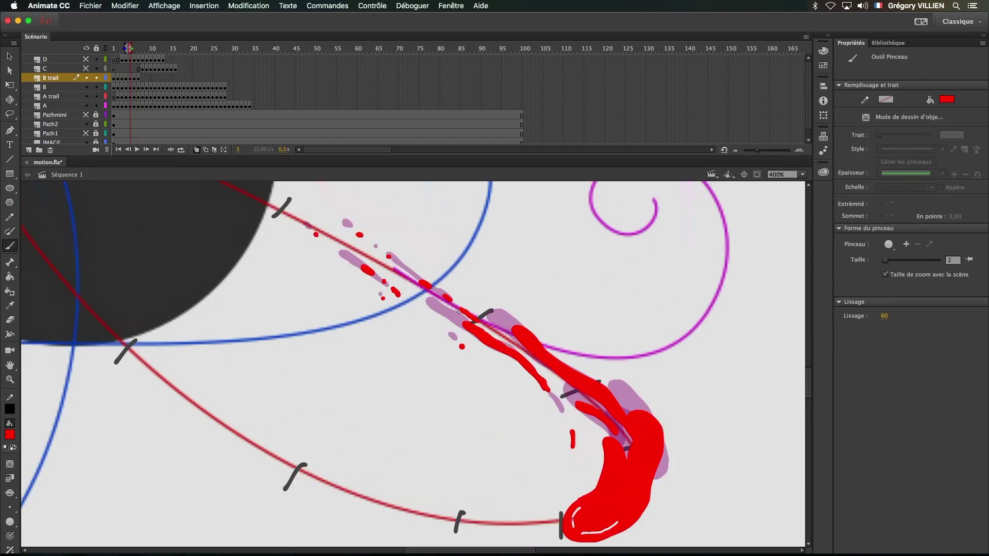
drag(577, 363, 593, 377)
drag(612, 387, 621, 409)
drag(646, 436, 621, 474)
drag(644, 410, 525, 396)
key(F7)
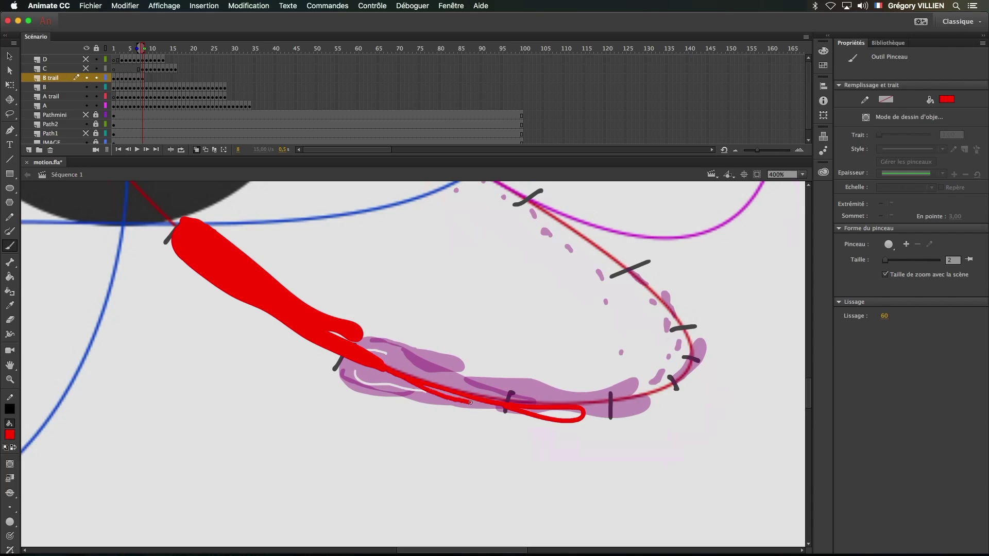
drag(464, 342, 472, 352)
drag(477, 438, 459, 447)
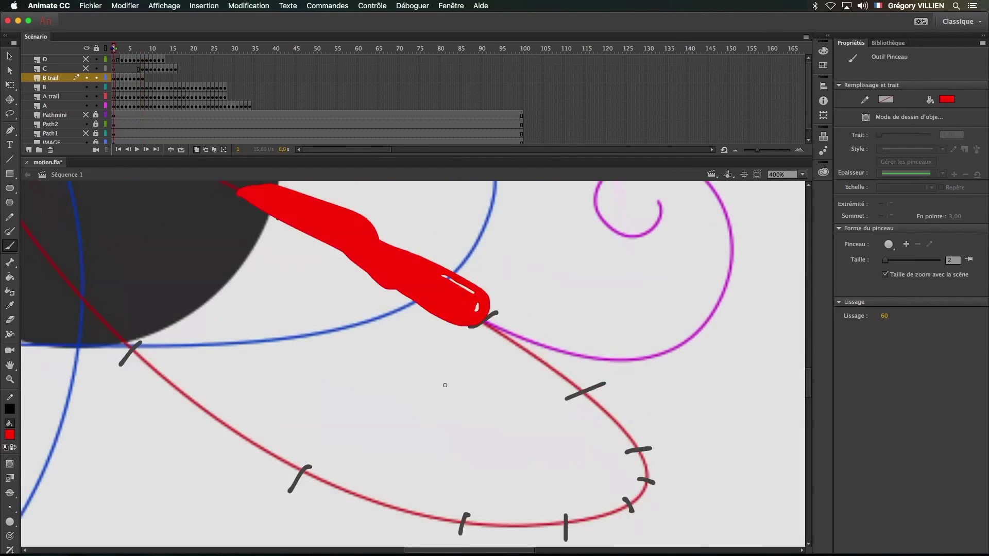
Add a blank keyframe at frame 9 on the B trail layer and paint the elongated red strands and fragments.
key(F7)
drag(298, 300, 419, 354)
drag(346, 340, 423, 367)
drag(239, 355, 285, 388)
drag(247, 382, 302, 420)
drag(392, 419, 423, 438)
click(433, 274)
Add a blank keyframe at frame 10 on the B trail layer and paint the red fragments trailing the teardrop.
key(F7)
drag(417, 360, 459, 393)
drag(116, 194, 166, 243)
drag(93, 196, 134, 237)
drag(183, 236, 226, 287)
drag(244, 284, 252, 294)
Add a blank keyframe at frame 11 on the B trail layer and paint thinner red fragments along the Path2 curve.
key(F7)
drag(443, 292, 447, 307)
drag(457, 355, 494, 365)
drag(259, 228, 275, 281)
drag(330, 312, 339, 328)
drag(205, 262, 242, 281)
drag(431, 378, 409, 371)
Add blank keyframes for frames 12 to 15 on the B trail layer and paint the dissolving red droplets.
key(F7)
drag(406, 408, 424, 409)
key(comma)
key(F7)
drag(475, 364, 470, 373)
key(F7)
key(F7)
Return to frame 10 on the B trail layer, outline an extra red strand over the dark disc and fill it.
key(comma)
key(comma)
key(comma)
key(comma)
key(comma)
key(comma)
key(period)
drag(309, 260, 395, 406)
drag(298, 327, 368, 408)
key(k)
click(328, 354)
On frame 11 of the B trail layer, paint elongated red strands over the dark disc and along the Path2 curve.
key(b)
key(period)
mouse_move(317, 326)
mouse_down()
mouse_move(336, 355)
mouse_move(307, 311)
mouse_up()
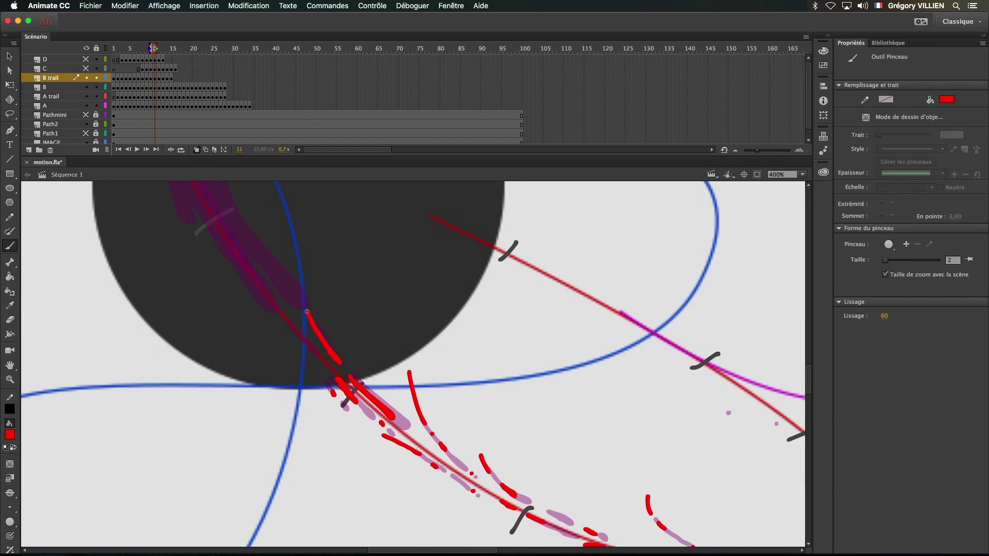
drag(324, 370, 299, 348)
drag(245, 270, 290, 325)
drag(307, 339, 365, 397)
drag(304, 309, 395, 364)
drag(305, 216, 383, 356)
drag(283, 194, 328, 320)
drag(319, 221, 337, 417)
drag(355, 188, 289, 329)
drag(317, 248, 333, 402)
mouse_move(340, 232)
mouse_down()
mouse_move(331, 226)
mouse_move(358, 305)
mouse_move(301, 350)
mouse_up()
drag(360, 463, 325, 283)
drag(322, 309, 338, 346)
drag(309, 284, 360, 370)
Trim the frame 11 strands with the Eraser and add another brush stroke to the B trail.
key(e)
drag(328, 240, 342, 309)
mouse_move(356, 247)
mouse_down()
mouse_move(341, 341)
mouse_move(337, 288)
mouse_up()
key(b)
mouse_move(416, 479)
mouse_down()
mouse_move(318, 327)
mouse_move(323, 311)
mouse_up()
On frame 12 of the B trail layer, paint small red fragments with the IMAGE layer temporarily hidden, and show it again.
key(period)
click(86, 142)
mouse_move(327, 372)
mouse_down()
mouse_move(352, 426)
mouse_move(340, 330)
mouse_up()
mouse_move(318, 394)
mouse_down()
mouse_move(311, 331)
mouse_move(311, 422)
mouse_up()
drag(344, 335, 353, 342)
click(86, 143)
Paint the elongated red strands of frame 12 along the curve on the B trail layer.
drag(328, 443, 334, 399)
drag(288, 315, 261, 425)
mouse_move(286, 351)
mouse_down()
mouse_move(296, 377)
mouse_move(404, 247)
mouse_up()
drag(361, 330, 345, 336)
mouse_move(320, 423)
mouse_down()
mouse_move(343, 324)
mouse_move(309, 329)
mouse_up()
drag(266, 329, 287, 387)
drag(350, 515, 257, 282)
drag(276, 318, 309, 374)
drag(257, 283, 320, 396)
drag(289, 360, 283, 314)
mouse_move(257, 246)
mouse_down()
mouse_move(288, 326)
mouse_move(309, 304)
mouse_move(300, 374)
mouse_up()
Paint the first thin red strands on frame 13 of the B trail layer.
key(period)
drag(299, 392, 280, 318)
drag(276, 369, 255, 296)
Return to frame 11 on the B trail layer and add a short red stroke.
key(comma)
key(comma)
mouse_move(278, 329)
mouse_down()
mouse_move(282, 309)
mouse_move(285, 323)
mouse_up()
Paint more red strands and fragments on frame 13 of the B trail layer and check them against frame 12.
key(period)
key(period)
drag(247, 292, 224, 242)
drag(294, 387, 220, 283)
drag(247, 311, 276, 368)
drag(292, 355, 312, 393)
drag(217, 206, 305, 408)
key(comma)
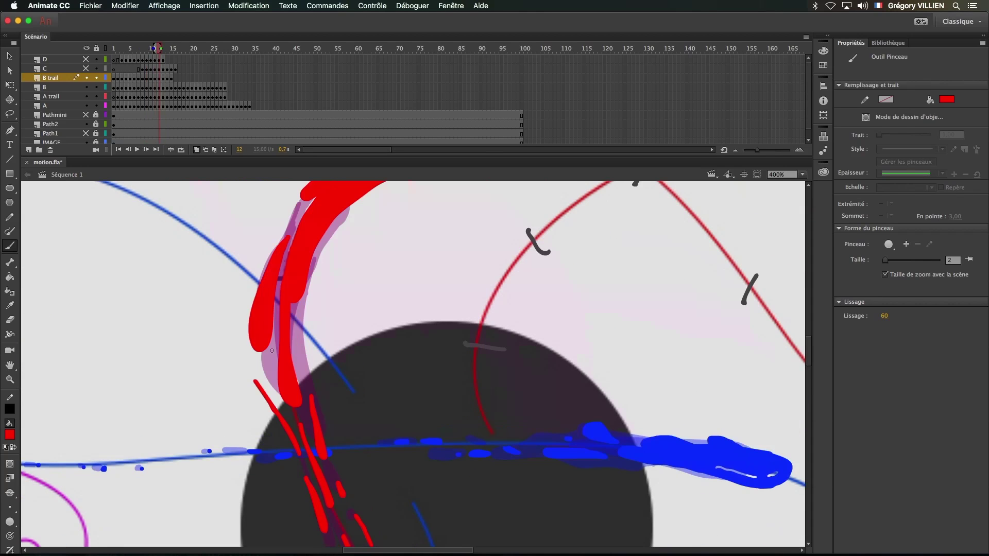
Paint small dissolving red droplets on frame 14 of the B trail layer, following the onion-skinned fragments.
drag(370, 510, 262, 189)
drag(342, 302, 345, 318)
drag(376, 389, 380, 394)
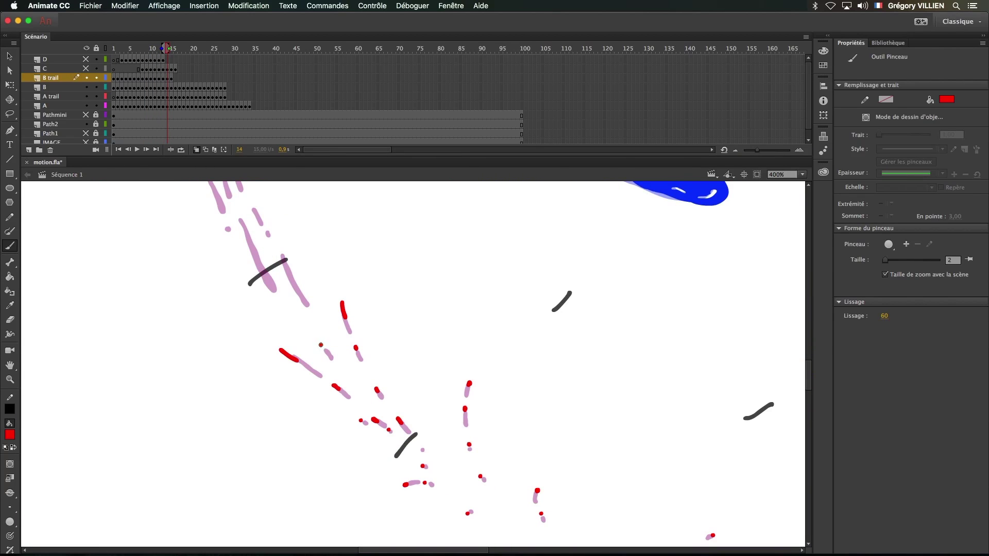
drag(321, 345, 347, 414)
drag(304, 318, 312, 336)
drag(299, 289, 347, 399)
Compare frames 12 to 14 on the B trail layer and add red strands along the curve.
key(comma)
key(comma)
key(period)
key(period)
drag(299, 247, 237, 386)
key(comma)
drag(236, 290, 203, 414)
drag(225, 288, 183, 386)
key(comma)
key(period)
On frame 14 of the B trail layer, paint and outline red strands over the arch of the curve behind the teardrop.
drag(227, 286, 431, 193)
drag(278, 279, 412, 240)
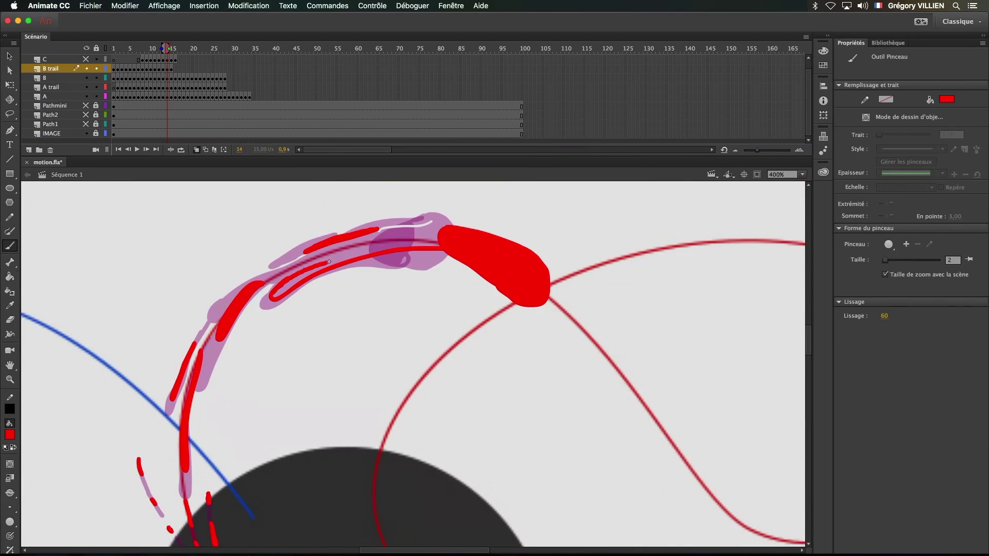
drag(329, 262, 295, 266)
drag(340, 234, 394, 225)
drag(294, 255, 392, 232)
mouse_move(330, 257)
mouse_down()
mouse_move(436, 221)
mouse_move(309, 268)
mouse_up()
drag(289, 324, 276, 344)
drag(289, 288, 226, 375)
mouse_move(230, 365)
mouse_down()
mouse_move(266, 260)
mouse_move(233, 282)
mouse_up()
On frame 15 of the B trail layer, outline the wide red trail joining the teardrop to the arch.
key(.)
mouse_move(238, 299)
mouse_down()
mouse_move(345, 240)
mouse_move(224, 243)
mouse_up()
key(super+z)
drag(129, 288, 263, 232)
drag(188, 265, 468, 361)
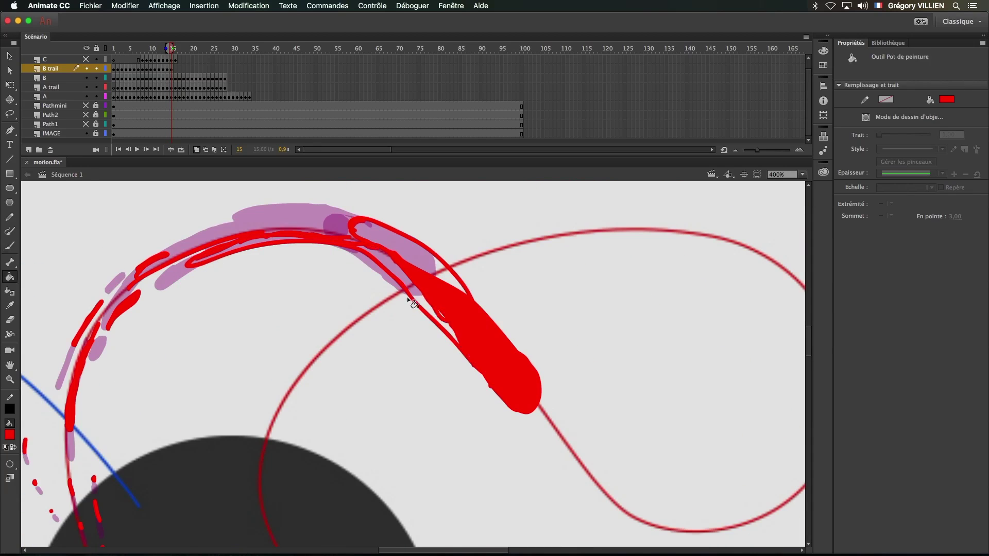
Touch up the edge of the red trail behind the teardrop with the Brush and trim it with the Eraser.
key(b)
drag(408, 297, 517, 327)
key(e)
key(.)
drag(640, 355, 657, 383)
key(b)
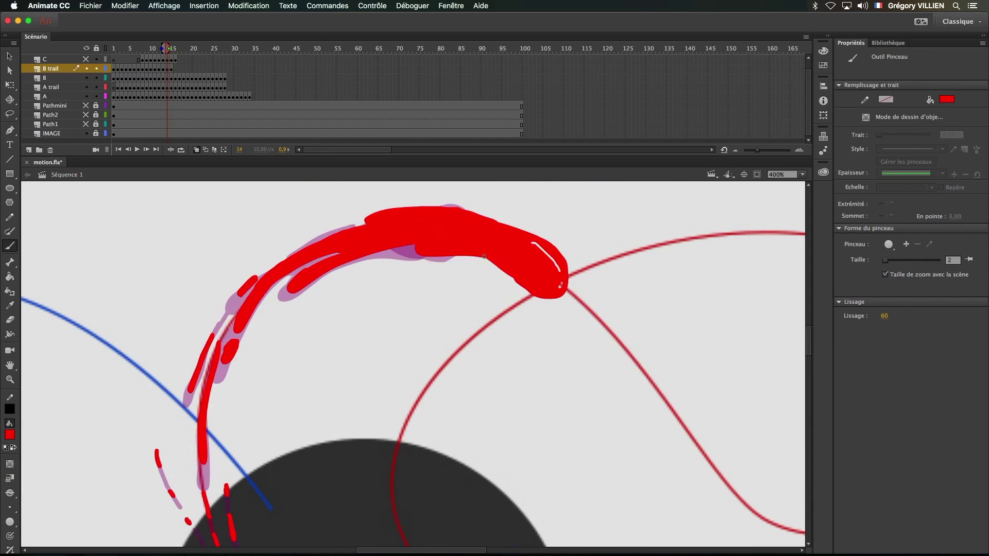
Add a blank keyframe at frame 16 on the B trail layer, hide the IMAGE layer and paint red fragments along the arch.
key(period)
key(F7)
drag(390, 494, 444, 272)
click(86, 134)
drag(266, 284, 268, 293)
drag(257, 247, 240, 415)
mouse_move(222, 366)
mouse_down()
mouse_move(223, 380)
mouse_move(227, 346)
mouse_up()
mouse_move(250, 267)
mouse_down()
mouse_move(269, 246)
mouse_move(389, 238)
mouse_up()
Outline the forked red trail attached to the teardrop's tail on frame 16.
key(.)
mouse_move(409, 221)
mouse_down()
mouse_move(302, 231)
mouse_move(367, 237)
mouse_up()
drag(448, 355, 491, 342)
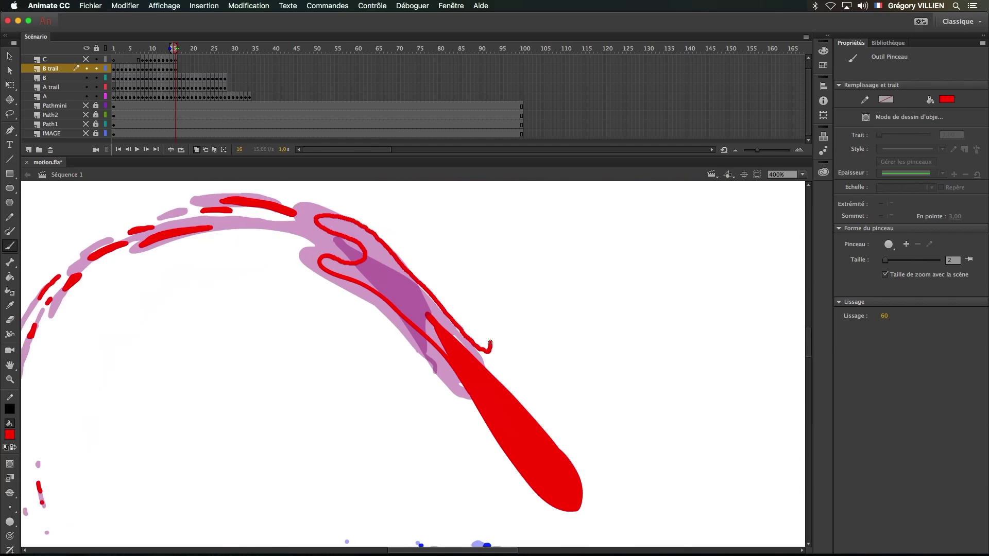
drag(361, 309, 435, 371)
drag(258, 412, 435, 255)
Trim the red trail with the Eraser and step through the neighbouring frames to check the motion.
key(e)
drag(281, 400, 264, 458)
mouse_move(266, 443)
mouse_down()
mouse_move(264, 457)
mouse_move(236, 356)
mouse_up()
key(.)
drag(403, 276, 338, 362)
key(.)
key(.)
key(.)
key(.)
Add a blank keyframe at frame 17 and paint shrinking red droplets over the onion-skinned fragments of the arch.
key(F7)
key(b)
drag(448, 251, 353, 273)
drag(330, 237, 356, 246)
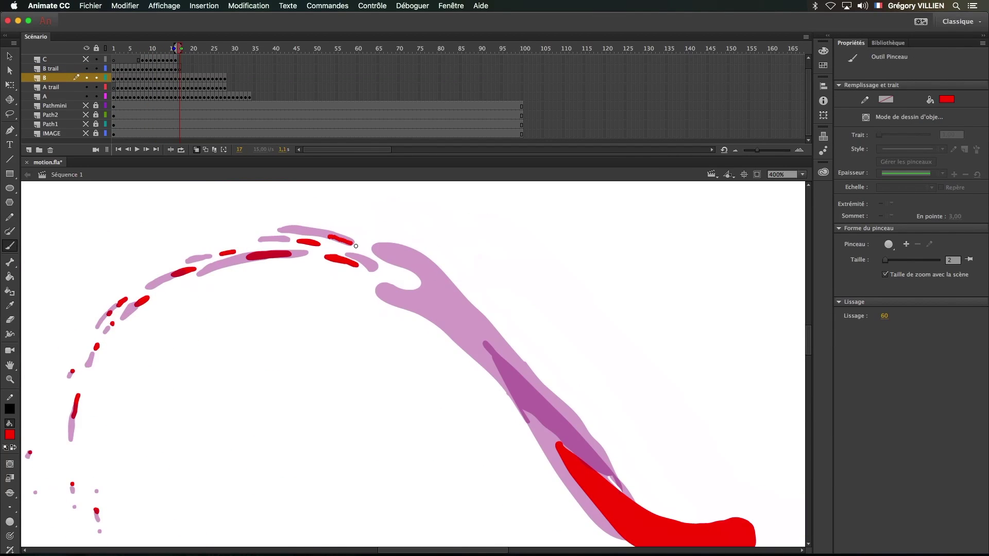
drag(395, 284, 363, 259)
mouse_move(376, 231)
mouse_down()
mouse_move(409, 270)
mouse_move(380, 292)
mouse_up()
mouse_move(412, 294)
mouse_down()
mouse_move(365, 254)
mouse_move(373, 271)
mouse_up()
drag(374, 275, 399, 289)
Paint forked red strands between the droplets and the teardrop's tail on frame 17.
mouse_move(509, 330)
mouse_down()
mouse_move(405, 301)
mouse_move(407, 332)
mouse_up()
key(.)
drag(448, 438, 363, 371)
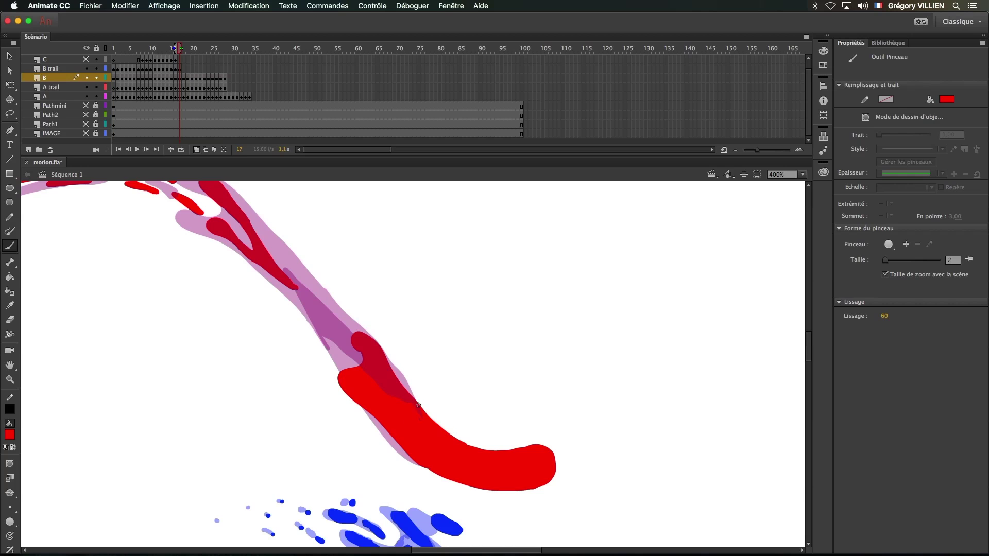
Paint the remaining outline of the forked trail around the teardrop's tail on frame 17 and fill its interior red.
drag(418, 404, 447, 433)
key(.)
drag(363, 408, 425, 467)
drag(312, 296, 352, 352)
key(k)
click(372, 397)
Trim the edges of the frame 17 trail with the Eraser and advance to frame 18.
key(e)
drag(386, 422, 489, 382)
drag(499, 379, 489, 428)
mouse_move(496, 360)
mouse_down()
mouse_move(489, 402)
mouse_move(465, 382)
mouse_move(466, 406)
mouse_move(354, 363)
mouse_up()
drag(375, 339, 410, 400)
drag(367, 277, 413, 350)
drag(373, 430, 499, 434)
key(.)
key(.)
Paint small red droplets on frame 18 along the arch, following the onion-skinned fragments.
key(b)
drag(54, 486, 321, 348)
scroll(321, 349, up, 5)
scroll(321, 349, right, 3)
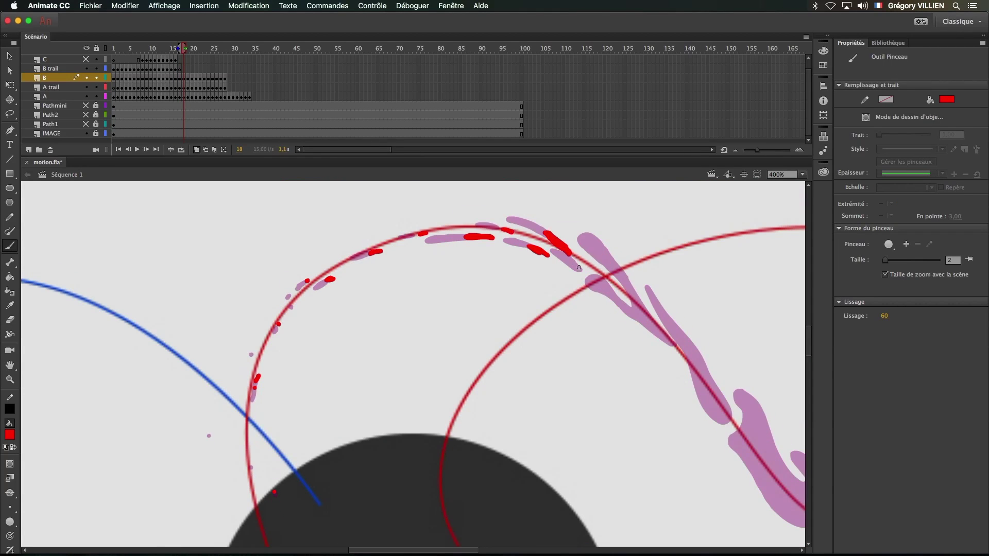
scroll(579, 267, right, 5)
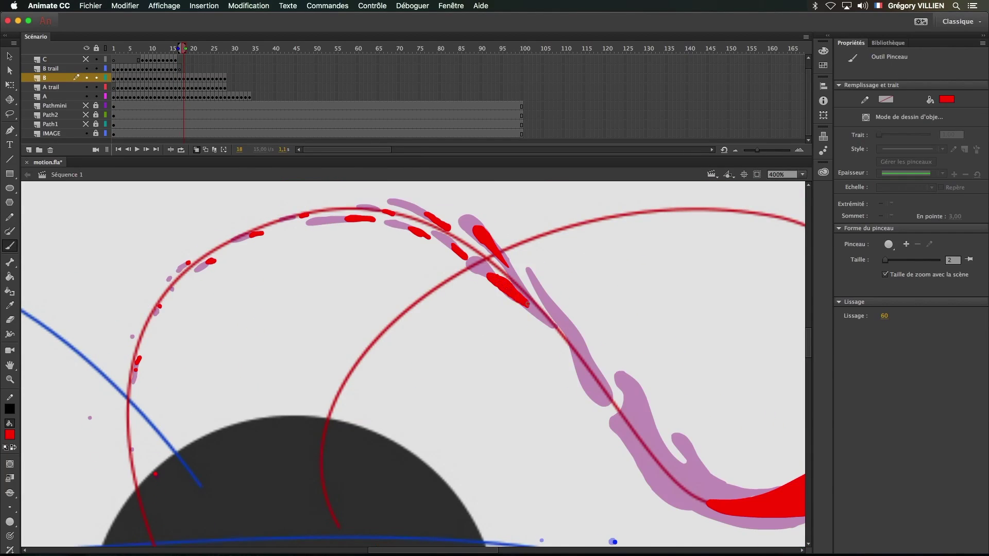
Paint thin red strands and a detached droplet down the slope between the arch and the teardrop's tail on frame 18.
scroll(527, 304, down, 3)
scroll(515, 299, right, 4)
drag(540, 364, 554, 382)
scroll(502, 358, up, 4)
scroll(489, 361, down, 5)
scroll(489, 360, right, 5)
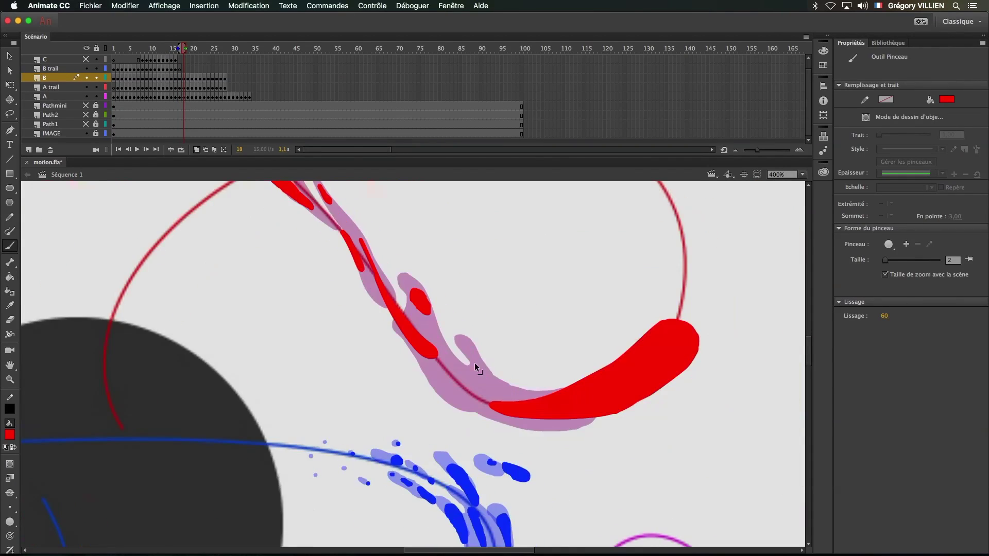
drag(421, 310, 434, 330)
drag(479, 374, 515, 406)
Extend the red trail into the teardrop's tail on frame 18 and trim its edge with the Eraser.
scroll(494, 386, right, 3)
mouse_move(435, 358)
mouse_down()
mouse_move(572, 355)
mouse_move(614, 340)
mouse_up()
scroll(571, 355, up, 1)
scroll(592, 350, up, 4)
key(e)
drag(637, 406, 654, 388)
key(b)
Paint shrinking red droplets along the arch and the upper slope on frame 19, comparing with the previous frame.
key(.)
scroll(257, 229, left, 8)
click(257, 228)
scroll(309, 206, up, 3)
click(489, 251)
key(.)
mouse_move(491, 302)
mouse_down()
mouse_move(519, 336)
mouse_move(537, 328)
mouse_up()
scroll(512, 319, down, 3)
key(comma)
key(period)
key(comma)
mouse_move(458, 267)
mouse_down()
mouse_move(486, 290)
mouse_move(458, 330)
mouse_up()
Paint separated red strands and droplets down the lower slope on frame 19.
key(period)
scroll(511, 319, right, 4)
drag(482, 372, 536, 429)
drag(509, 369, 516, 372)
key(comma)
key(period)
drag(439, 314, 454, 351)
scroll(509, 369, right, 4)
drag(454, 388, 495, 407)
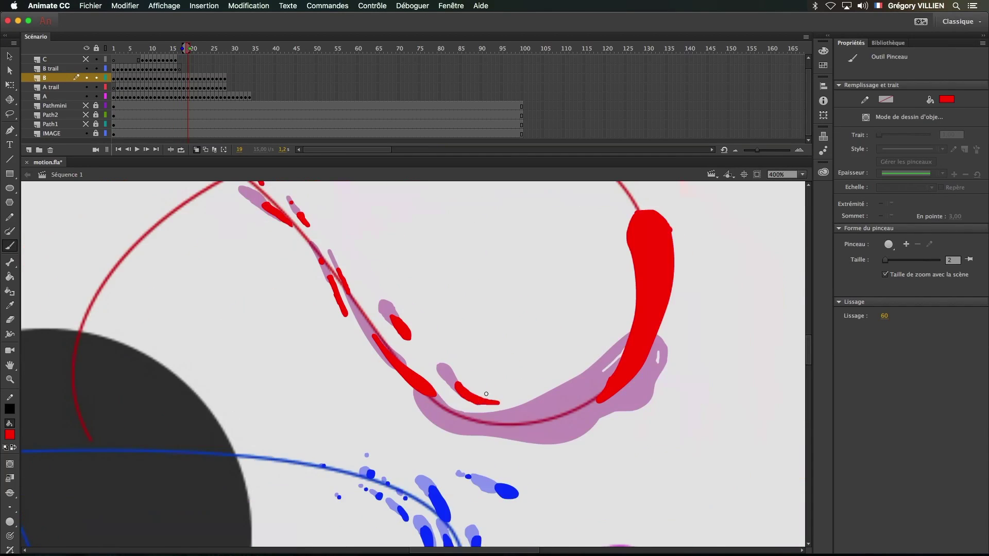
Paint the branching trail joining the teardrop's tail on frame 19, with the IMAGE layer's visibility toggled while painting.
drag(401, 365, 515, 344)
scroll(516, 345, right, 3)
mouse_move(522, 393)
mouse_down()
mouse_move(512, 390)
mouse_move(534, 352)
mouse_move(546, 438)
mouse_up()
drag(525, 355, 495, 344)
click(86, 134)
drag(212, 297, 552, 364)
drag(622, 480, 357, 300)
click(86, 134)
Paint the red droplets and trail strands on frame 20 and trim them with the Eraser.
key(period)
drag(393, 385, 461, 340)
drag(514, 380, 459, 473)
drag(391, 484, 470, 389)
drag(448, 278, 569, 285)
key(e)
drag(563, 238, 574, 260)
key(b)
Paint the red trail strands and fragments behind the teardrop on frames 21 to 23.
key(period)
mouse_move(572, 361)
mouse_down()
mouse_move(592, 249)
mouse_move(600, 316)
mouse_move(526, 348)
mouse_up()
key(comma)
key(period)
key(period)
drag(466, 231, 510, 334)
mouse_move(497, 348)
mouse_down()
mouse_move(520, 343)
mouse_move(463, 271)
mouse_up()
drag(389, 376, 361, 406)
key(period)
mouse_move(463, 232)
mouse_down()
mouse_move(450, 357)
mouse_move(402, 300)
mouse_up()
Return to frame 18 and add a touch-up stroke to the red trail.
key(comma)
key(comma)
key(comma)
key(comma)
key(comma)
mouse_move(291, 263)
mouse_down()
mouse_move(433, 347)
mouse_move(374, 347)
mouse_up()
Paint the red trail behind the teardrop on frame 24 and trim its edge with the Eraser.
key(period)
key(period)
key(period)
key(period)
key(period)
key(period)
drag(374, 309, 256, 293)
key(e)
mouse_move(310, 249)
mouse_down()
mouse_move(430, 253)
mouse_move(541, 279)
mouse_up()
key(period)
Add red trail strokes on frames 24 and 25, alternating between the two frames.
key(b)
key(comma)
mouse_move(541, 278)
mouse_down()
mouse_move(398, 323)
mouse_move(418, 302)
mouse_up()
key(period)
drag(245, 328, 425, 304)
key(comma)
mouse_move(481, 278)
mouse_down()
mouse_move(446, 280)
mouse_move(509, 300)
mouse_up()
Paint a red trail fragment on frame 26 and add a matching stroke two frames earlier.
key(period)
key(period)
drag(409, 253, 469, 250)
key(comma)
key(comma)
drag(222, 410, 282, 366)
Paint thin red trail fragments and droplets along the second arch on frame 27.
key(period)
key(period)
key(period)
drag(480, 263, 472, 282)
drag(419, 300, 495, 268)
mouse_move(525, 245)
mouse_down()
mouse_move(574, 241)
mouse_move(558, 264)
mouse_up()
drag(605, 249, 622, 252)
Paint two long red strands near the dark circle and shrinking fragments along the second arch on frame 28.
key(period)
drag(289, 330, 382, 297)
drag(353, 350, 326, 434)
drag(392, 309, 356, 337)
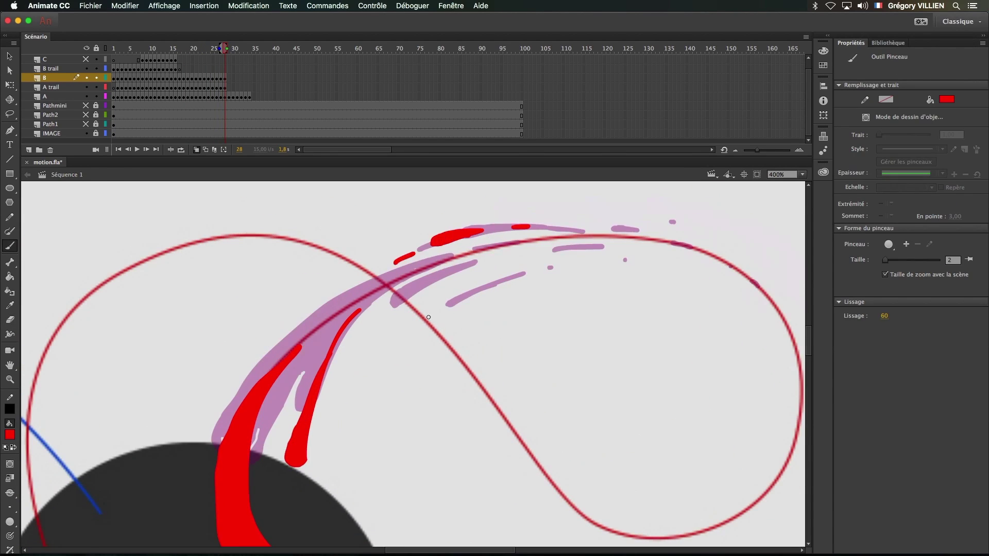
drag(535, 254, 564, 250)
drag(427, 324, 483, 264)
Thicken the red strands entering the dark circle on frame 28, undoing one stray stroke.
drag(303, 327, 273, 381)
drag(399, 281, 278, 308)
key(super+z)
drag(166, 361, 150, 386)
mouse_move(309, 288)
mouse_down()
mouse_move(250, 327)
mouse_move(398, 278)
mouse_up()
Add blank keyframes at frames 29 and 30 on the B layer and paint the shrinking red trail on them.
key(F7)
mouse_move(366, 272)
mouse_down()
mouse_move(323, 317)
mouse_move(336, 285)
mouse_up()
key(F7)
drag(350, 353, 344, 432)
drag(278, 397, 274, 418)
key(comma)
key(comma)
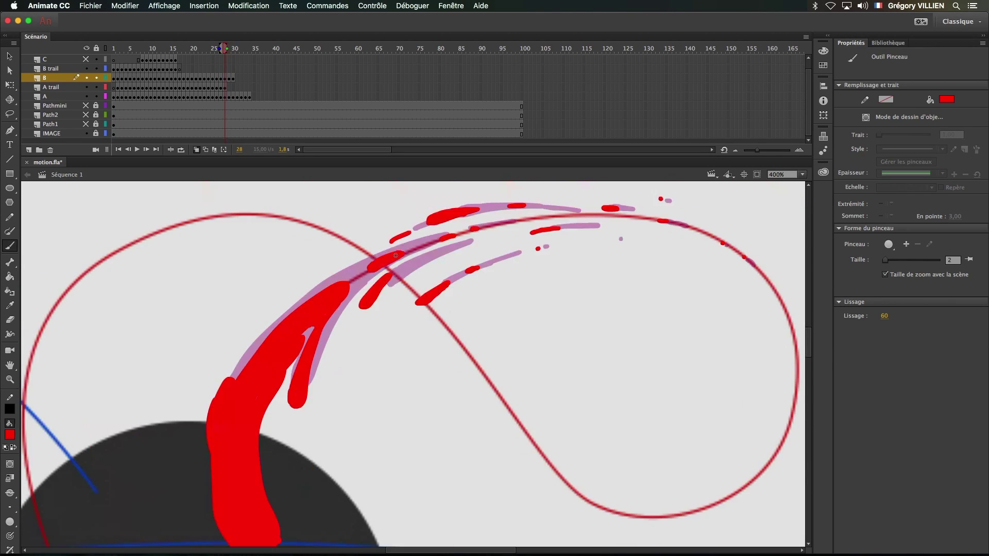
Add a blank keyframe at frame 31 on the B layer and paint a red strand entering the dark circle.
key(period)
key(period)
key(F7)
drag(275, 343, 246, 424)
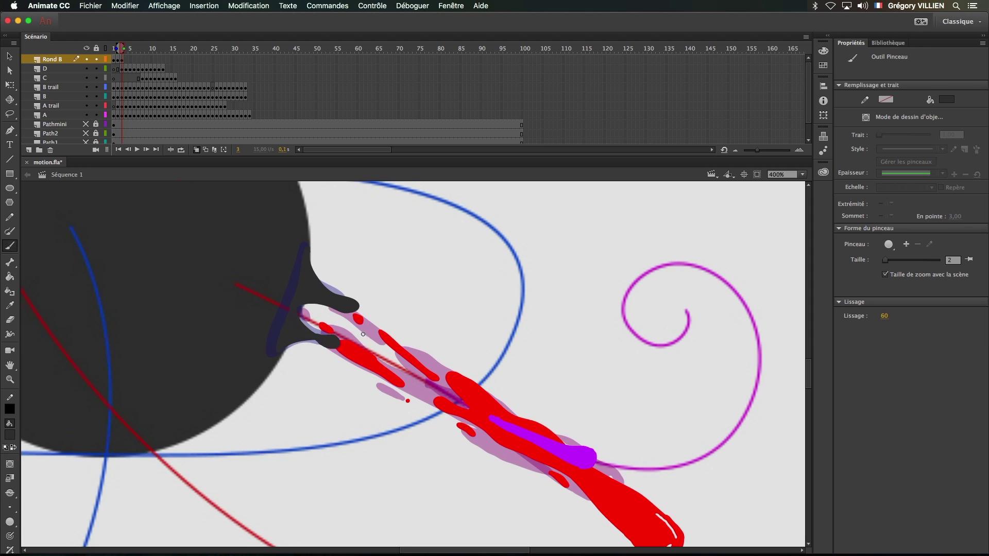
Add blank keyframes after frame 5 on the Rond B layer and paint the dark splash receding into the circle's edge.
key(period)
key(period)
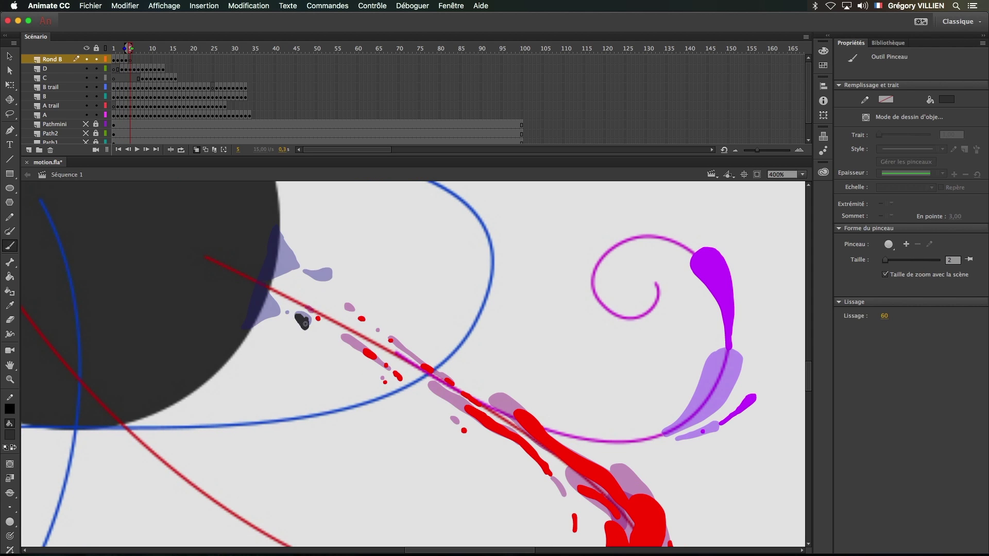
key(period)
key(F7)
drag(300, 324, 234, 355)
key(F7)
key(comma)
key(F7)
drag(264, 296, 352, 292)
key(period)
key(period)
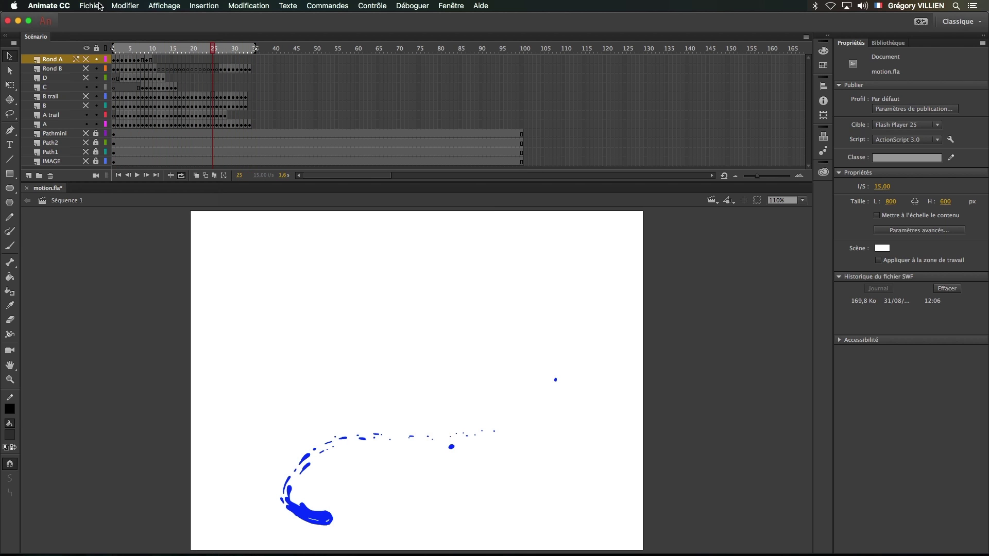
Export the animation as an 800 × 600 pixel PNG image sequence at 72 ppi, full document size, 32-bit, smoothed.
click(90, 5)
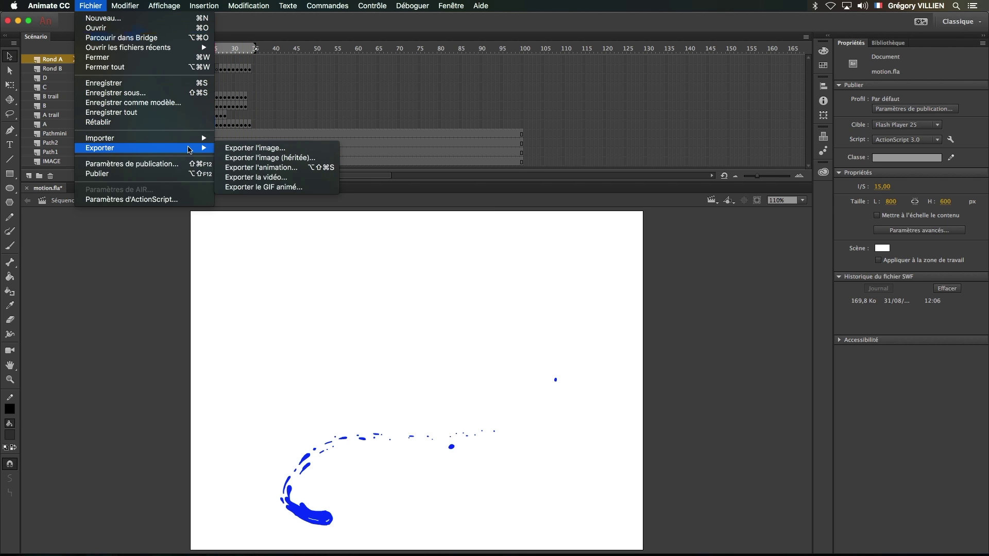
click(304, 177)
click(468, 320)
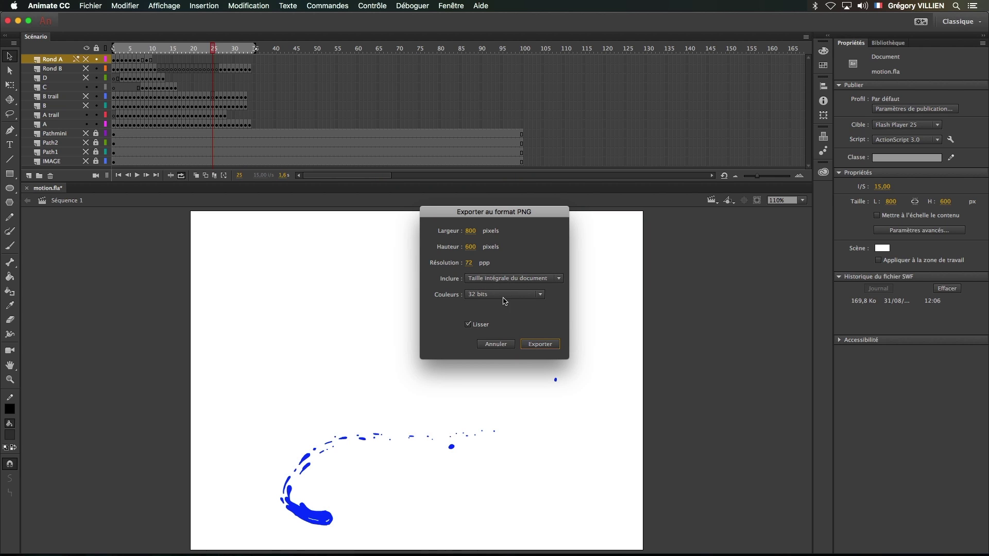
click(534, 282)
click(440, 305)
click(505, 294)
click(434, 314)
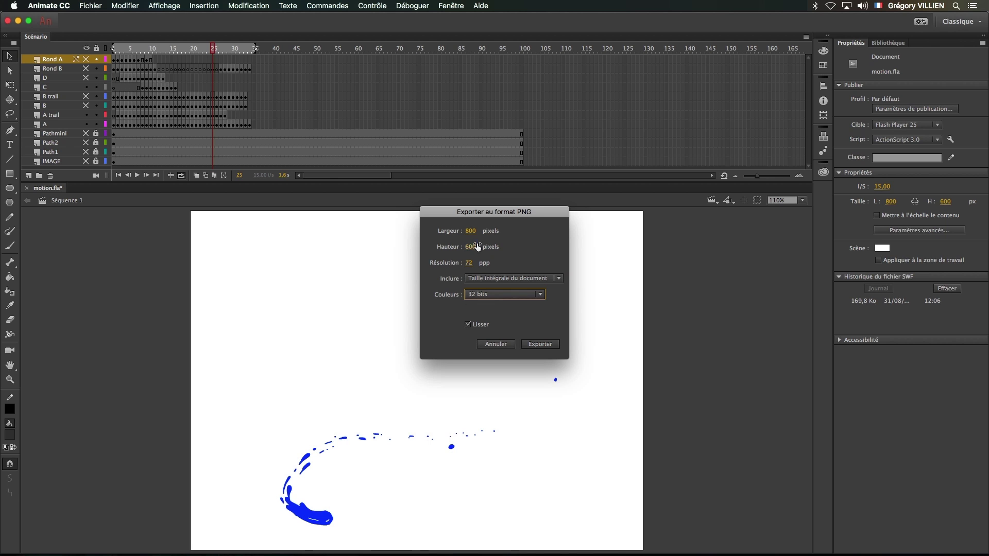
click(539, 343)
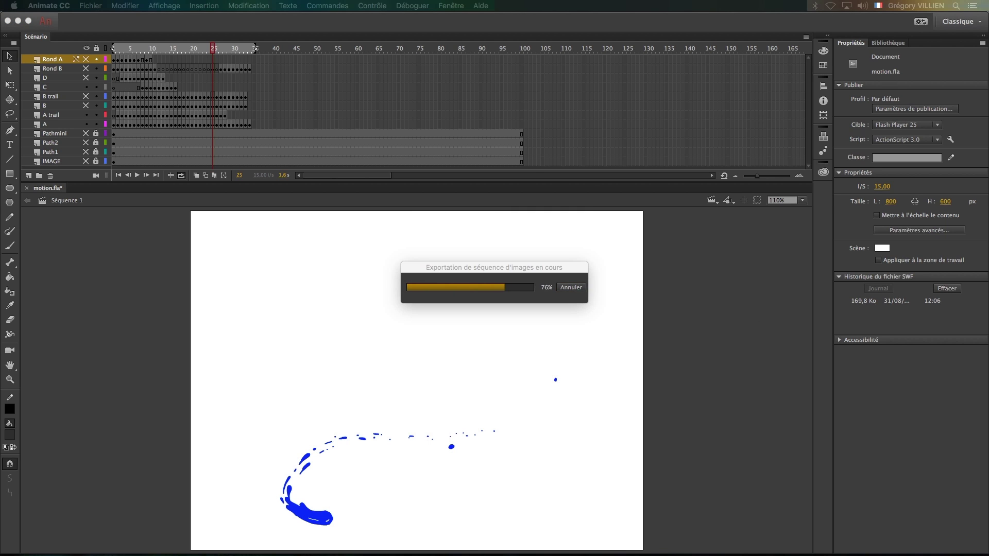
Check the exported PNG frames in Finder with a quick preview and return to Animate CC.
drag(987, 185, 331, 109)
key(space)
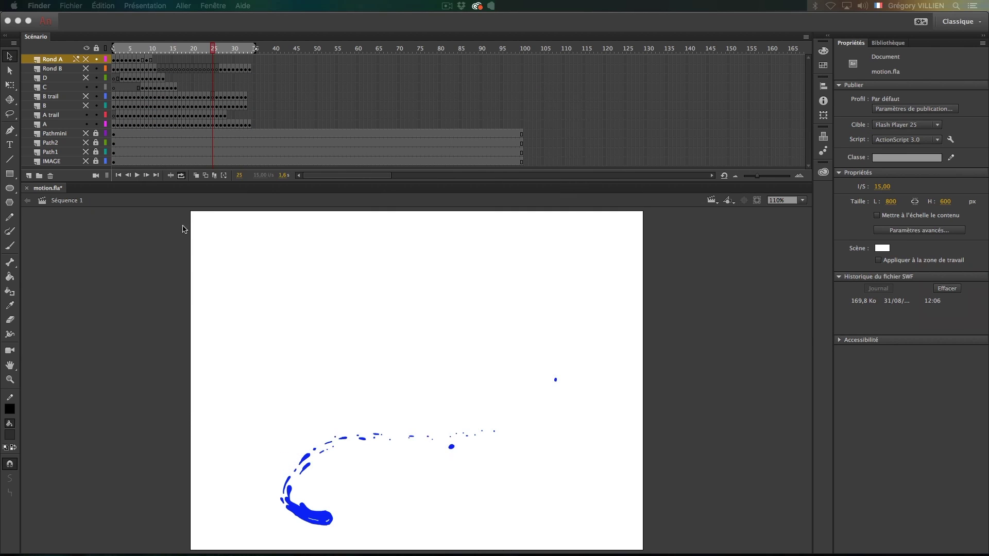
click(183, 225)
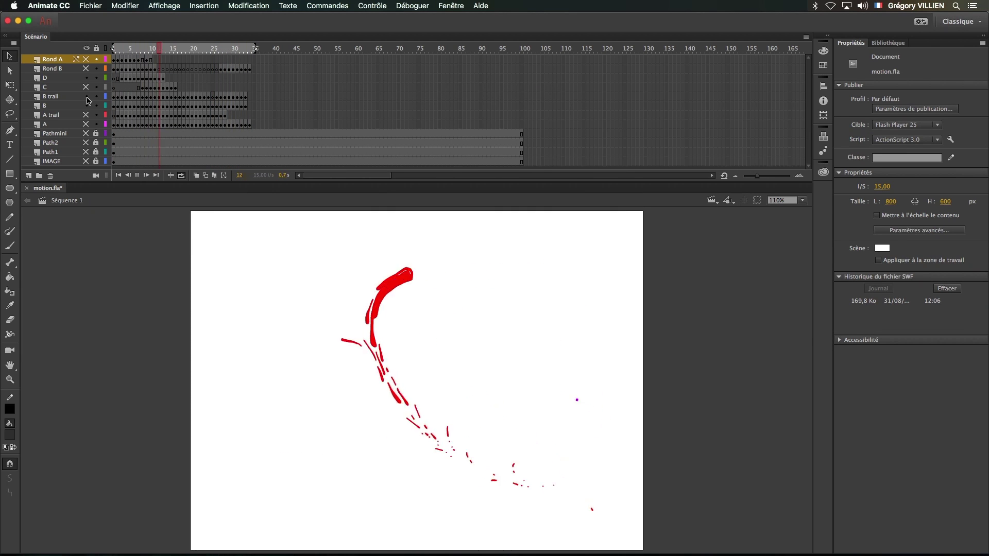
Export the B layers, then the Rond layers, as 800 × 600 pixel PNG sequences at 72 ppi, full document size, 32-bit, smoothed.
click(90, 5)
mouse_move(154, 148)
click(296, 171)
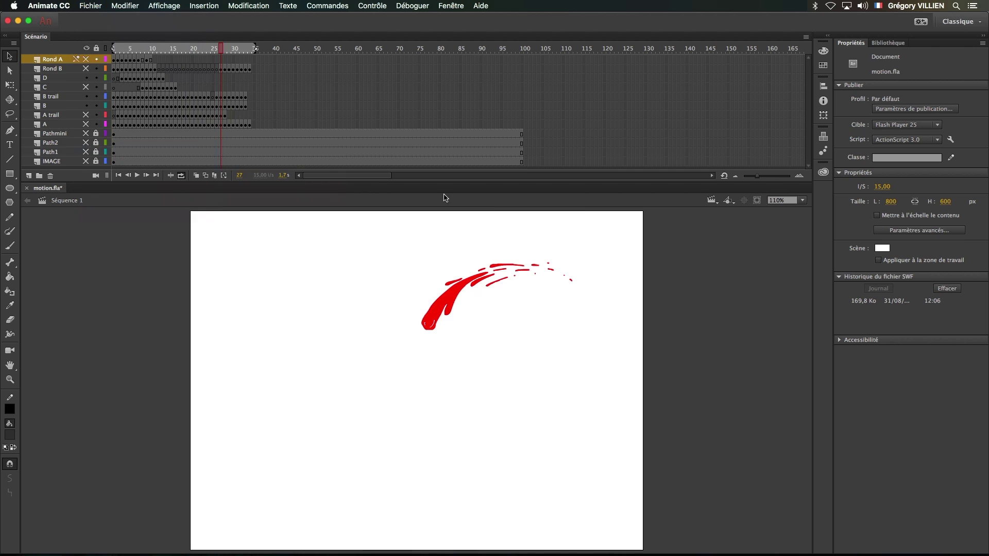
key(Return)
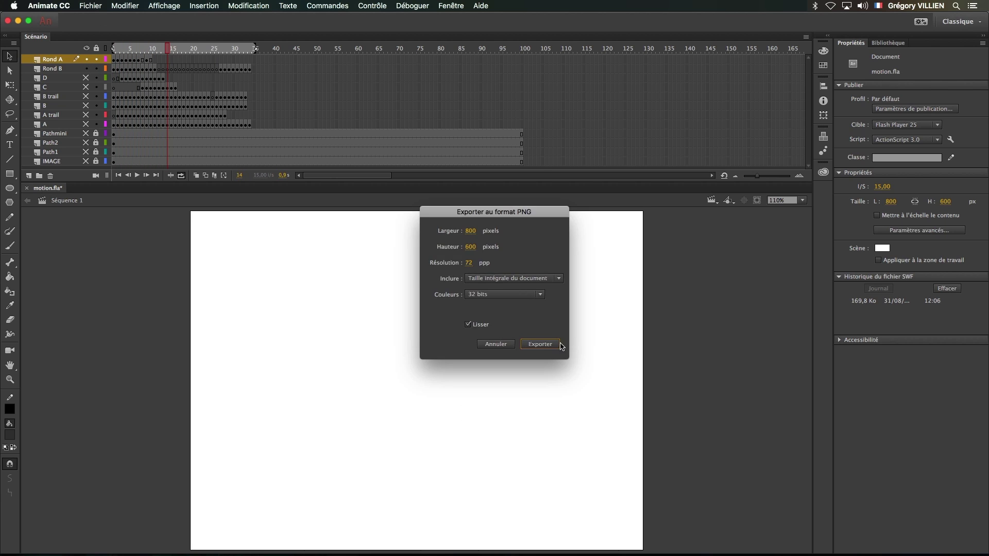
click(560, 345)
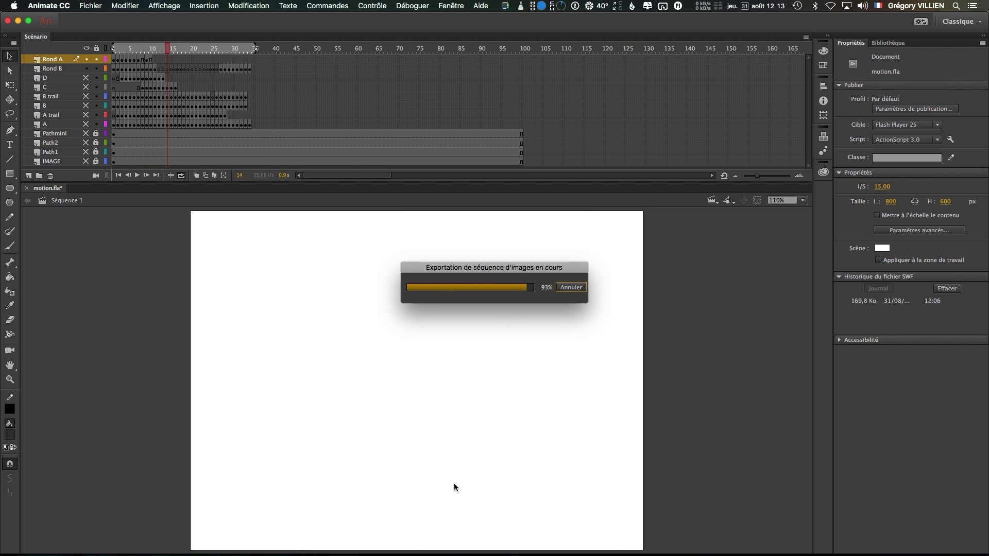
Switch to After Effects and import the Rond PNG files as an image sequence into the Sequences folder.
click(50, 147)
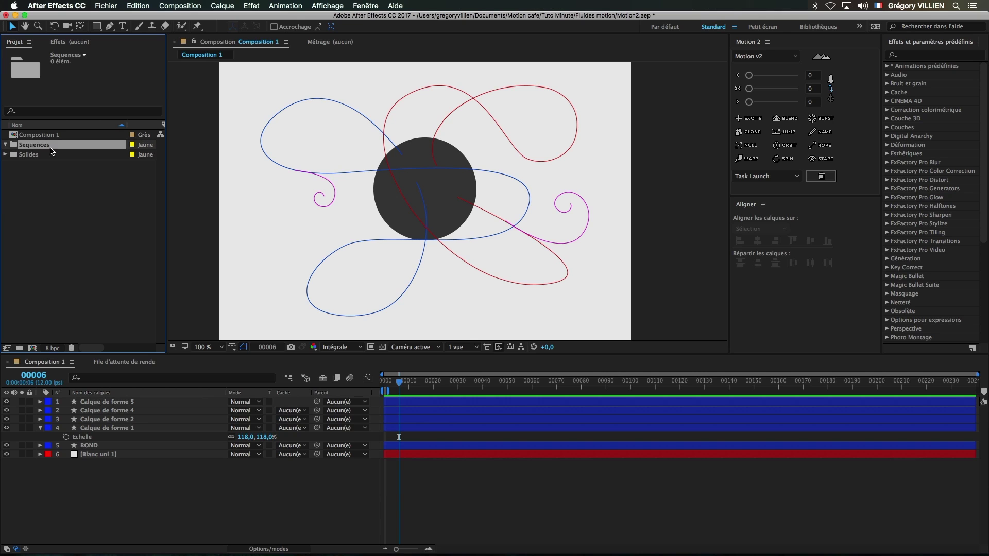
double_click(57, 191)
click(391, 101)
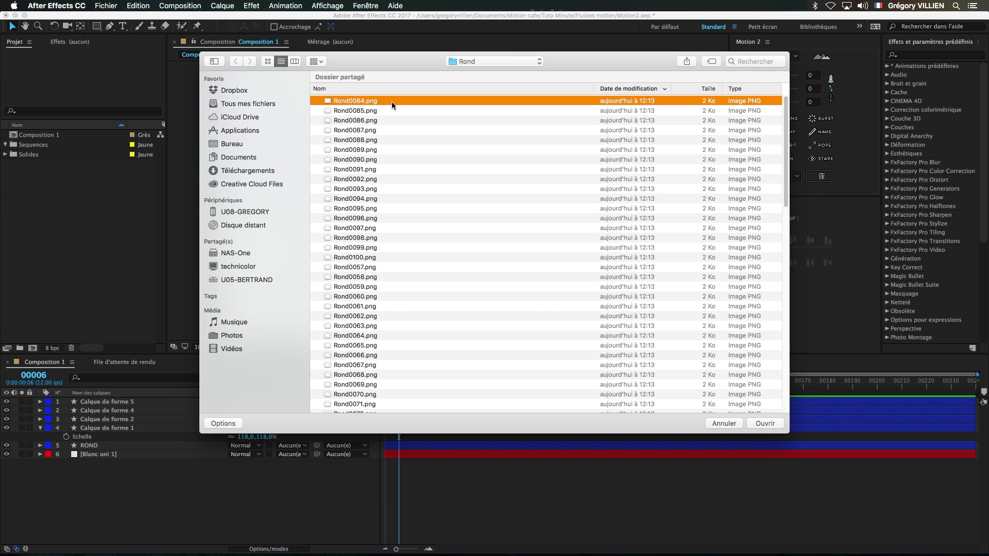
click(233, 424)
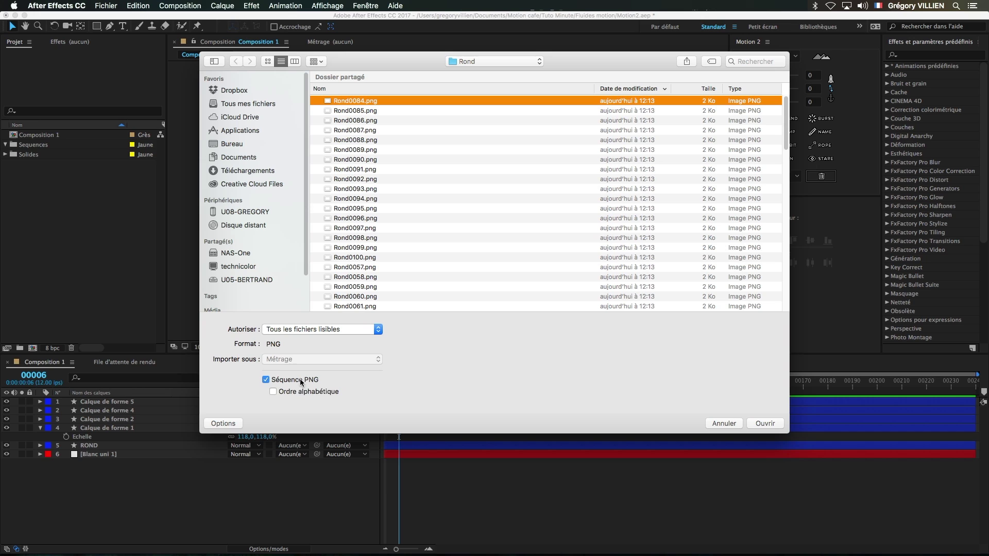
key(Return)
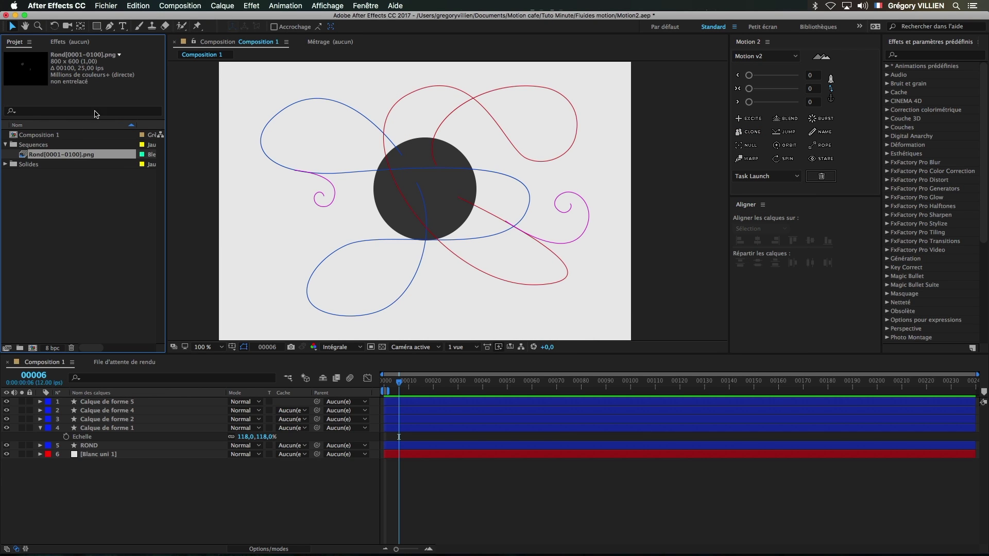
Interpret the imported Rond sequence at 15 frames per second.
right_click(91, 155)
mouse_move(242, 220)
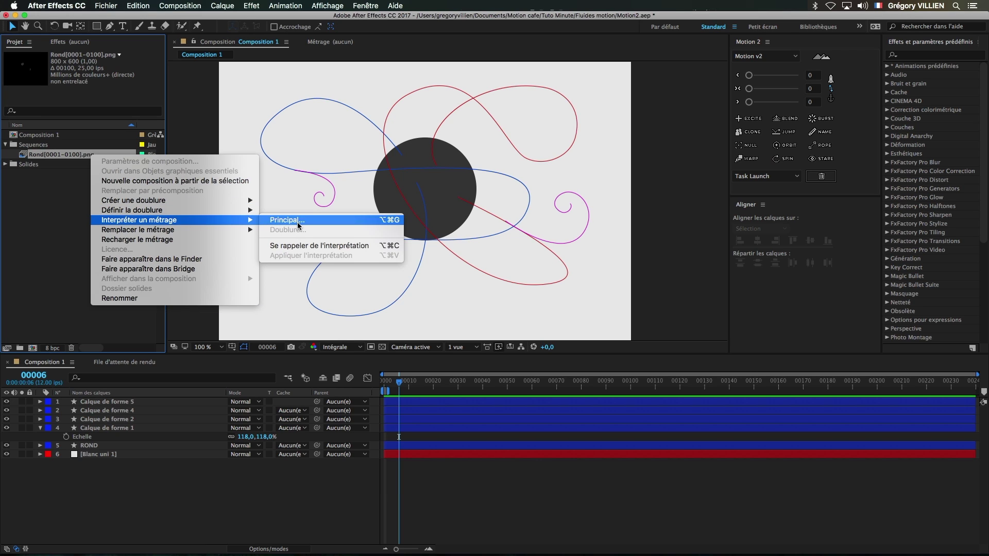
click(324, 222)
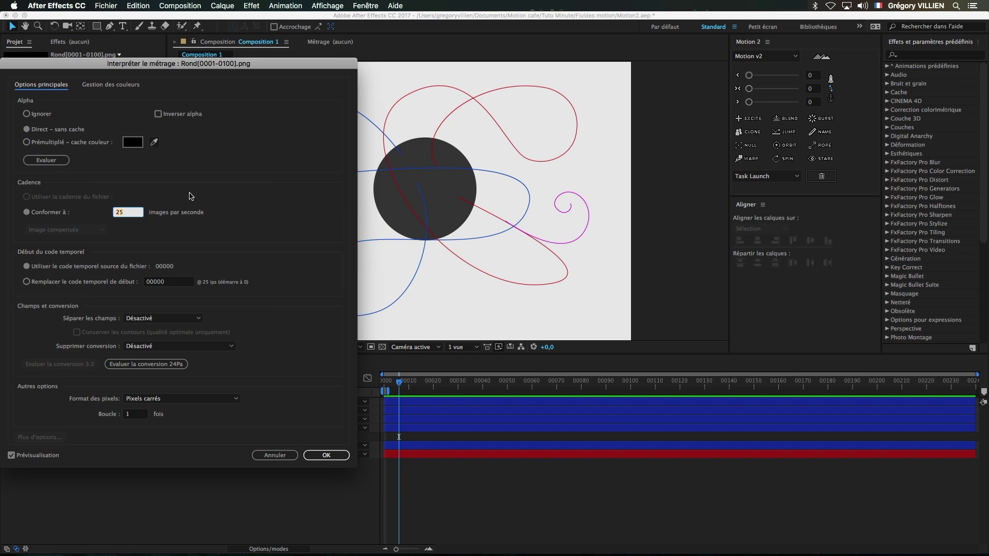
text(15)
key(Return)
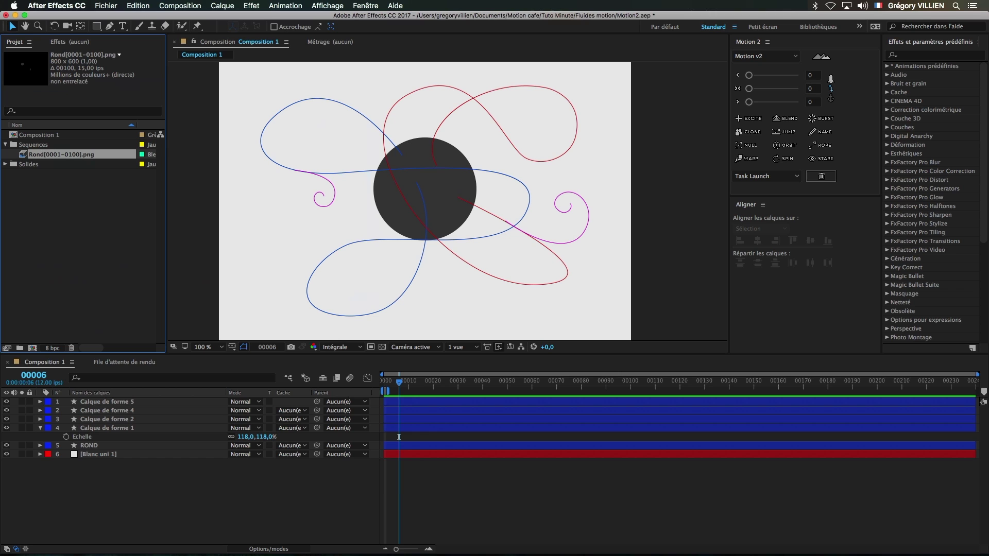
Import the remaining sequences into the Sequences folder and add A, B and Rond to Composition 1 above the shape layers.
click(46, 146)
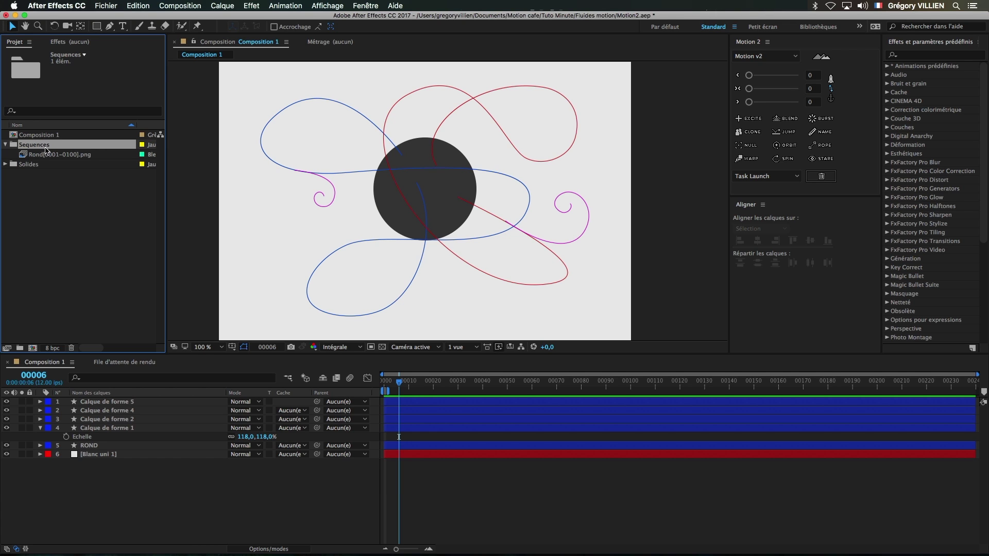
key(super+i)
shift+click(41, 154)
drag(52, 167, 98, 399)
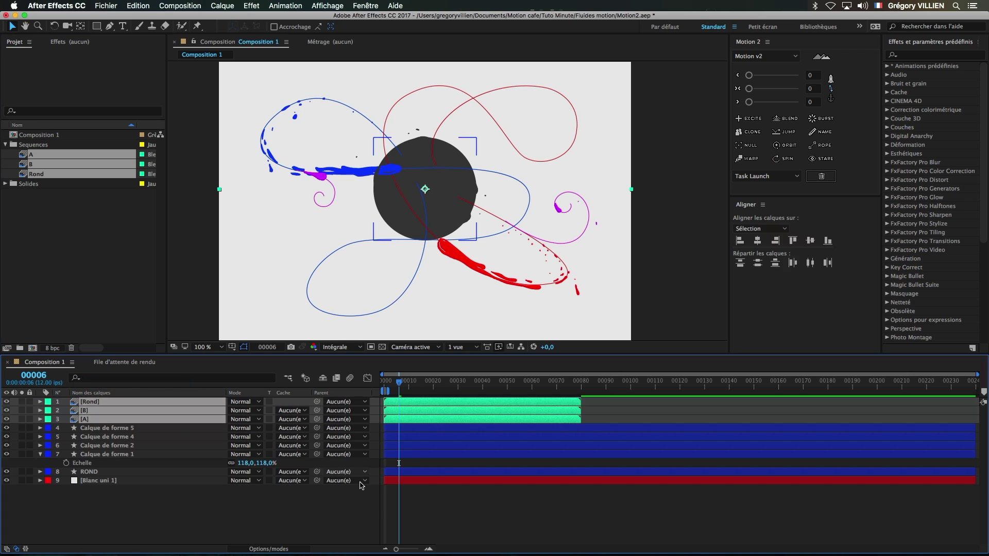
Play the composition and end its work area at frame 31.
click(453, 514)
key(space)
drag(515, 394, 461, 410)
key(n)
Set Composition 1's frame rate to 15 frames per second and play it back.
key(super+k)
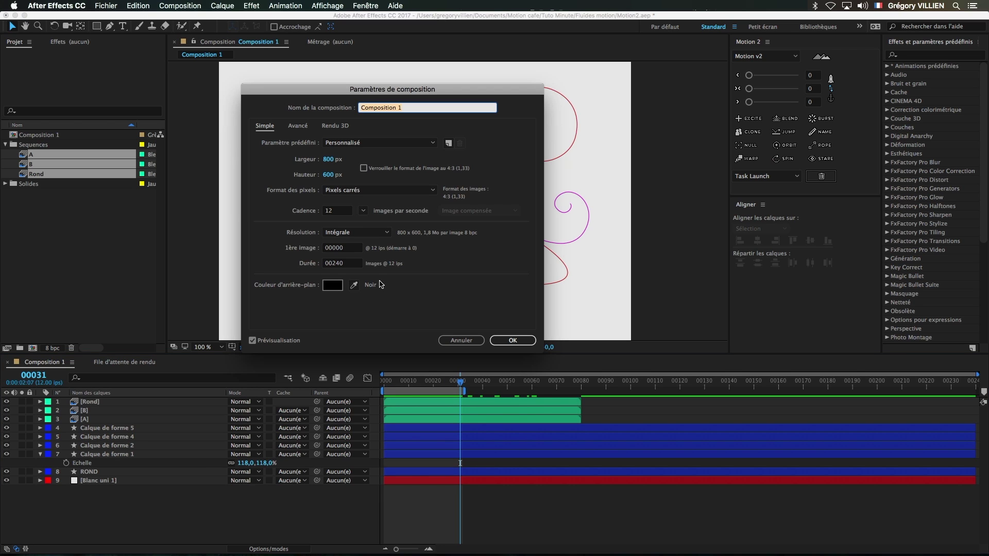
click(362, 211)
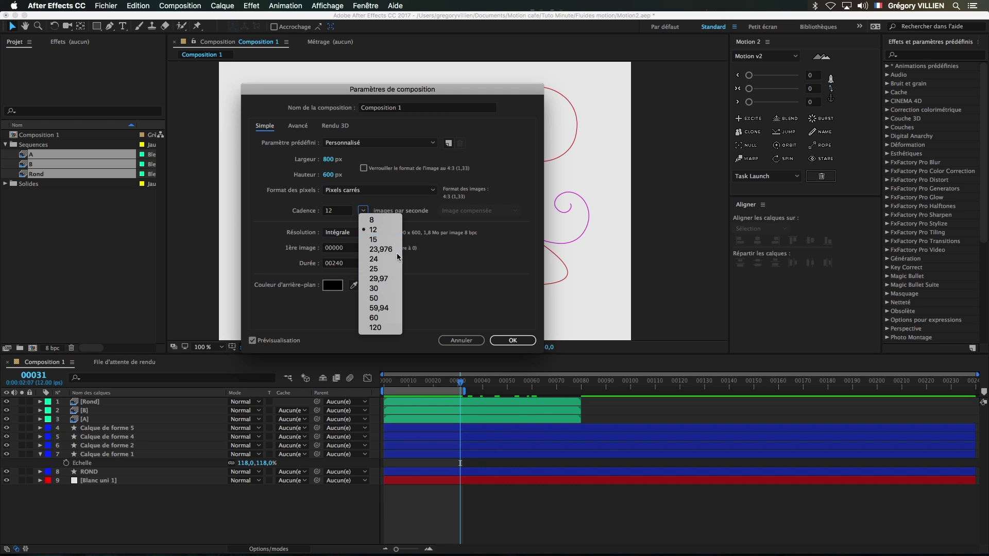
click(367, 233)
click(512, 341)
key(space)
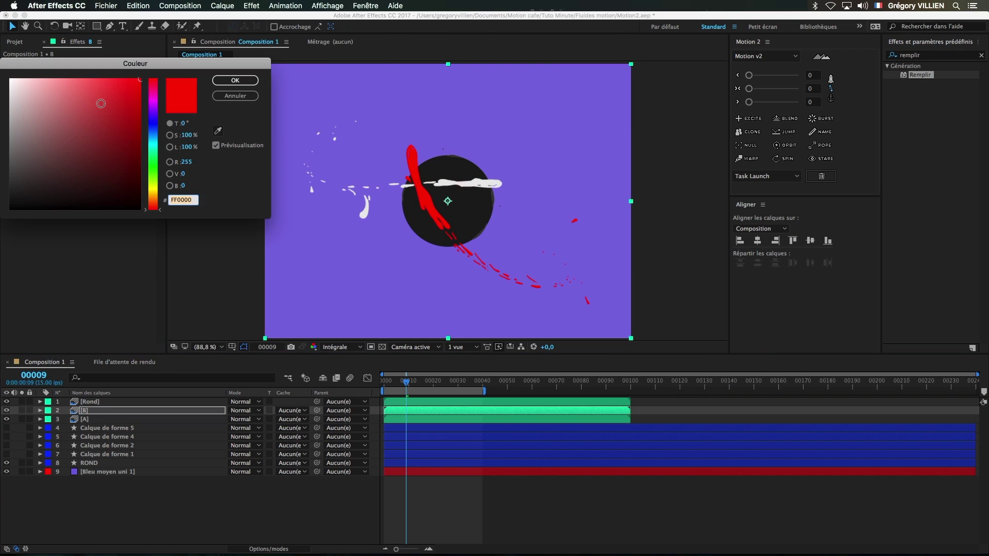
Change the B layer's fill from red to pink and delete the guide layers Calque de forme 1, 2, 4 and 5.
click(45, 75)
click(235, 80)
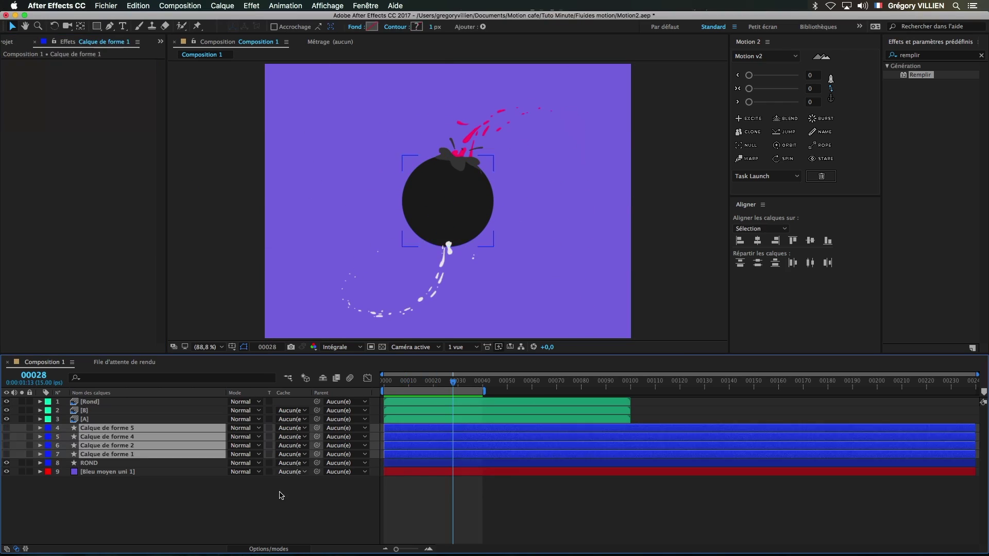
key(Delete)
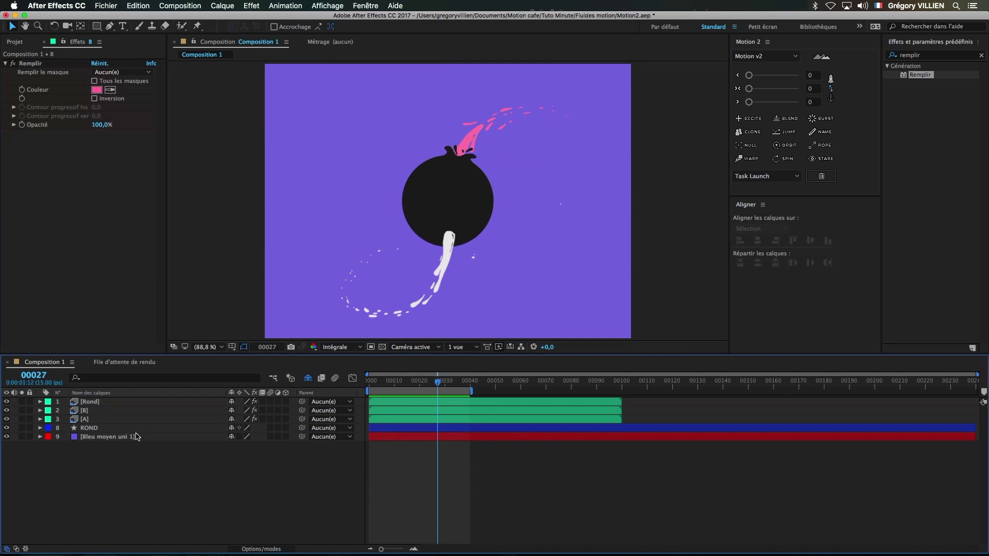
Split the A layer at frame 26 and move its second part below the ROND layer.
click(116, 412)
click(122, 455)
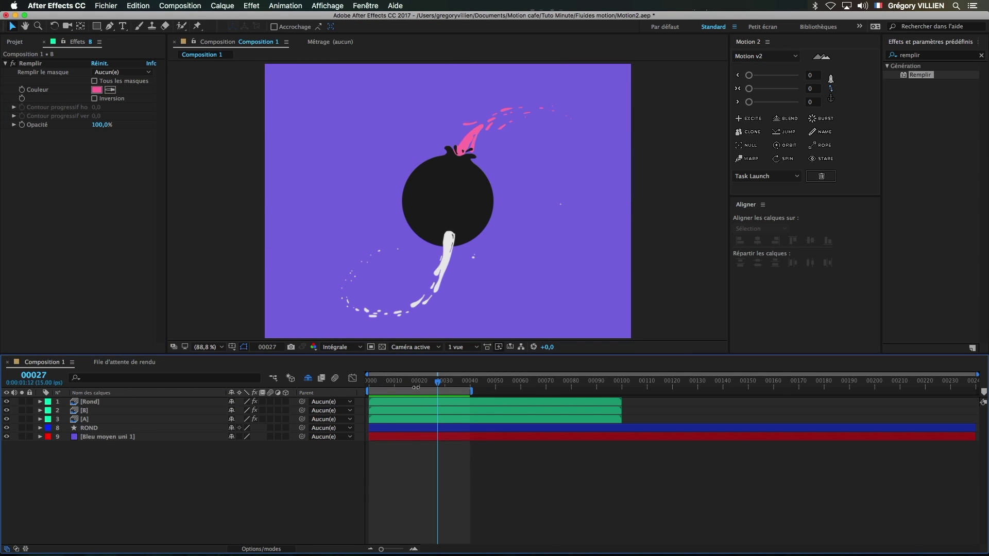
drag(387, 384, 435, 386)
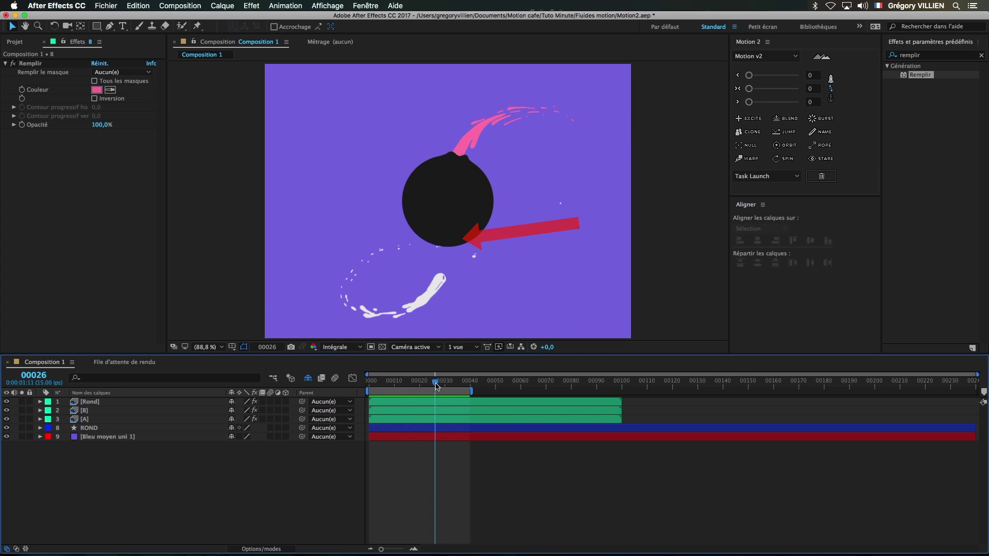
click(117, 419)
key(super+shift+d)
key(Page_Down)
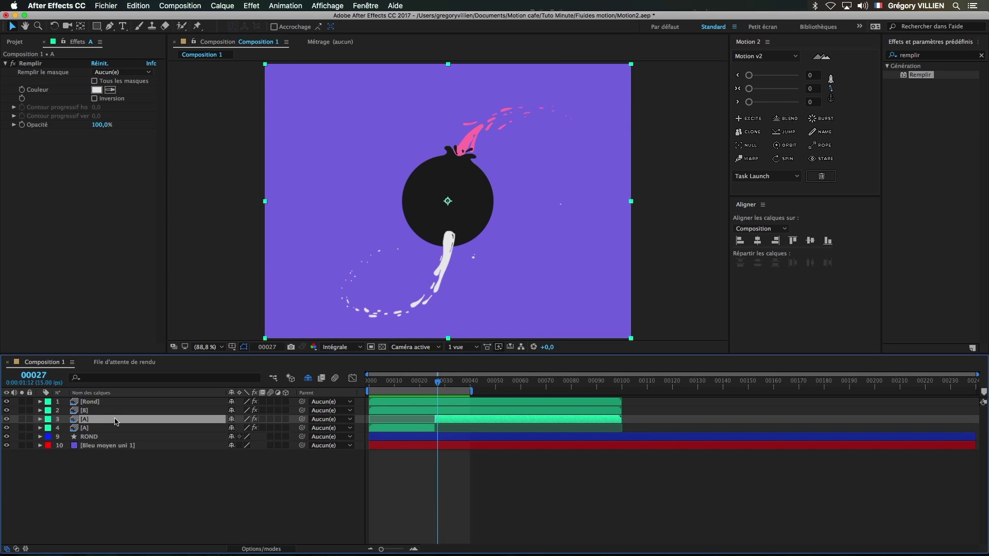
drag(104, 429, 104, 441)
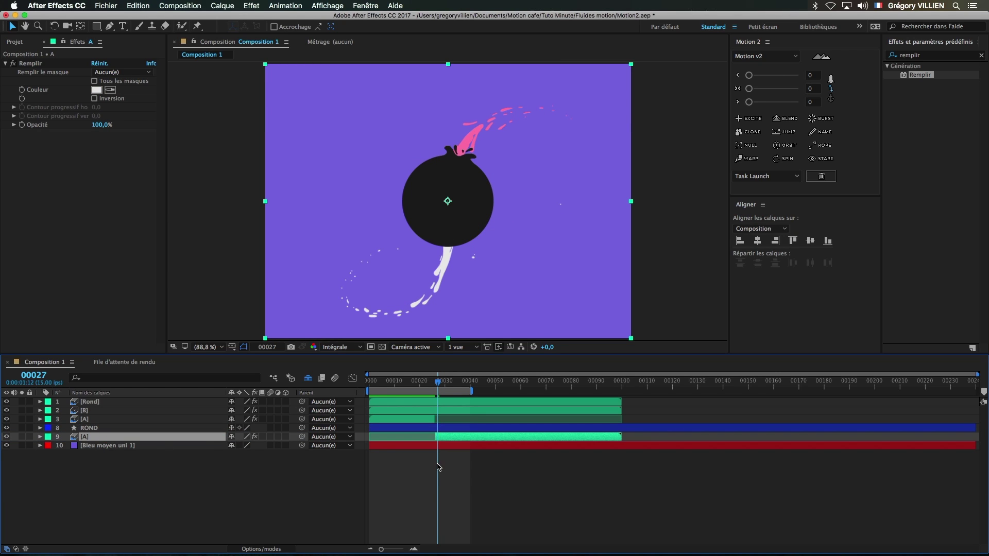
click(172, 465)
Split the B layer at frame 28 and move its second part below the ROND layer.
click(118, 412)
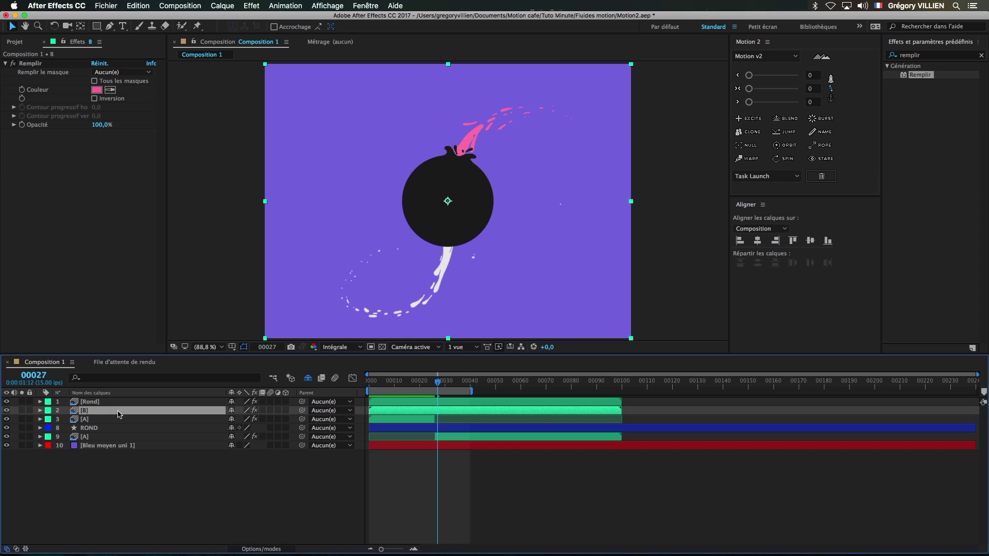
drag(443, 384, 439, 385)
key(super+shift+d)
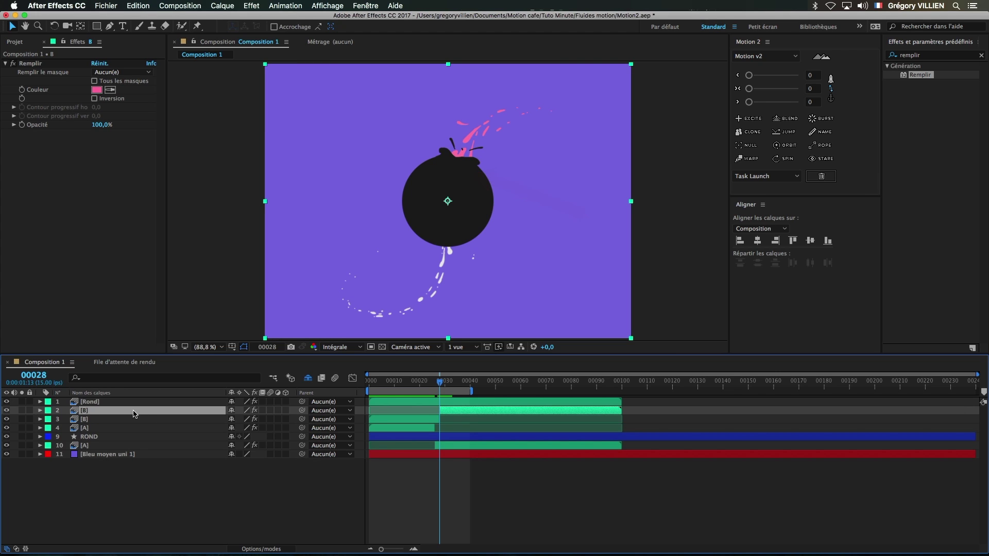
drag(131, 441, 131, 439)
At frame 0, draw a circular mask on the first B layer, centred on and matching the black circle.
drag(434, 385, 369, 396)
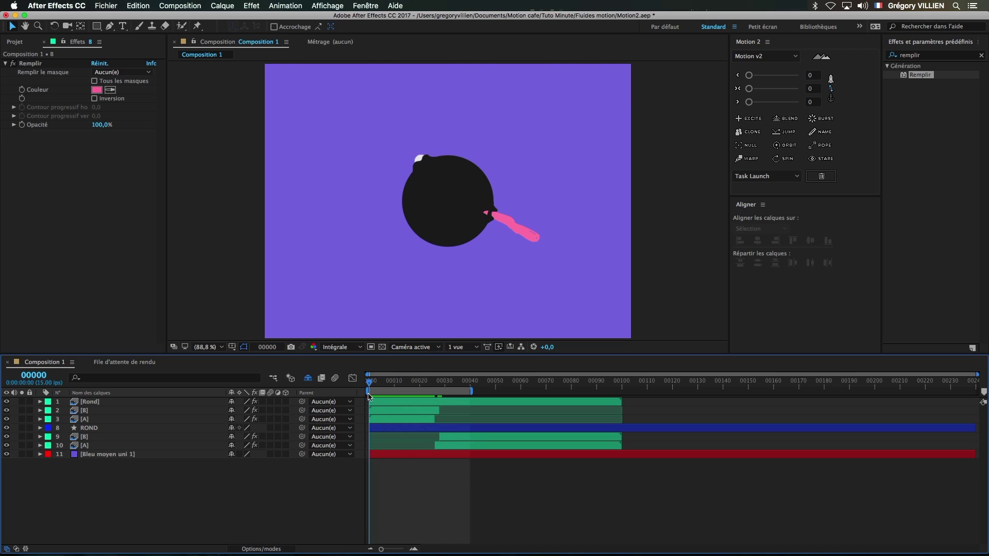
click(109, 409)
drag(102, 31, 129, 43)
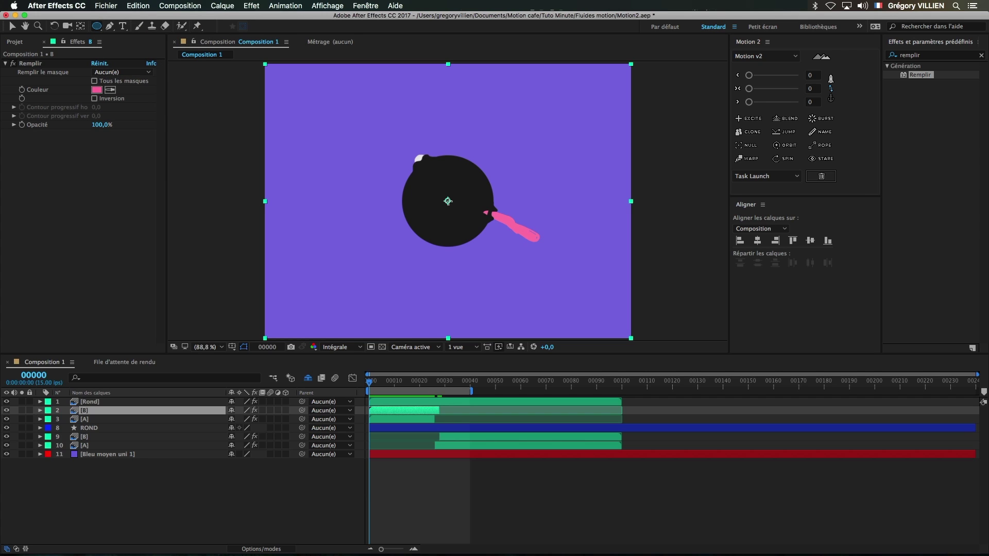
drag(447, 201, 490, 159)
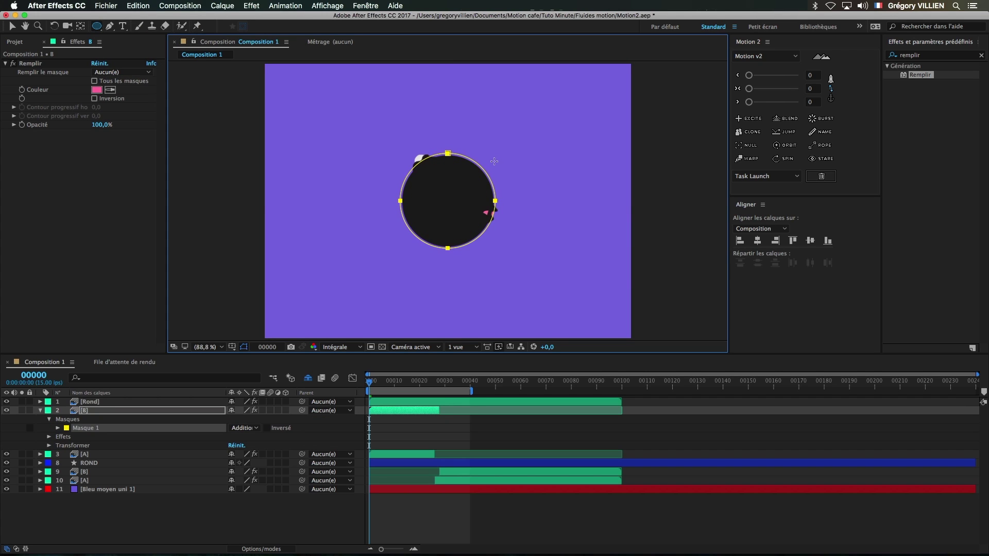
Set the B layer's mask to subtract mode and keyframe its mask path at frame 0.
click(244, 428)
click(246, 455)
click(58, 428)
click(75, 437)
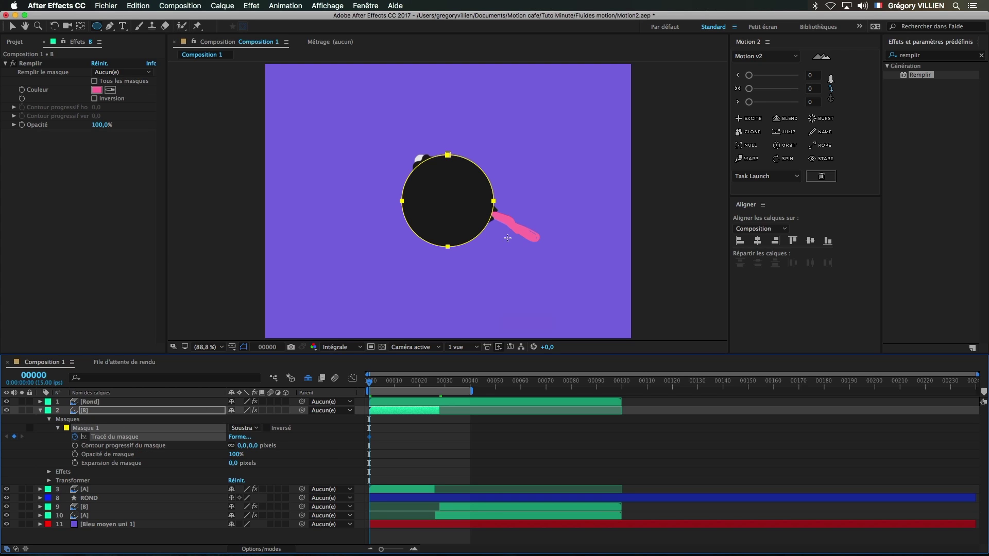
Step through the following frames and add a mask path keyframe at frame 2 on the B layer.
key(Page_Down)
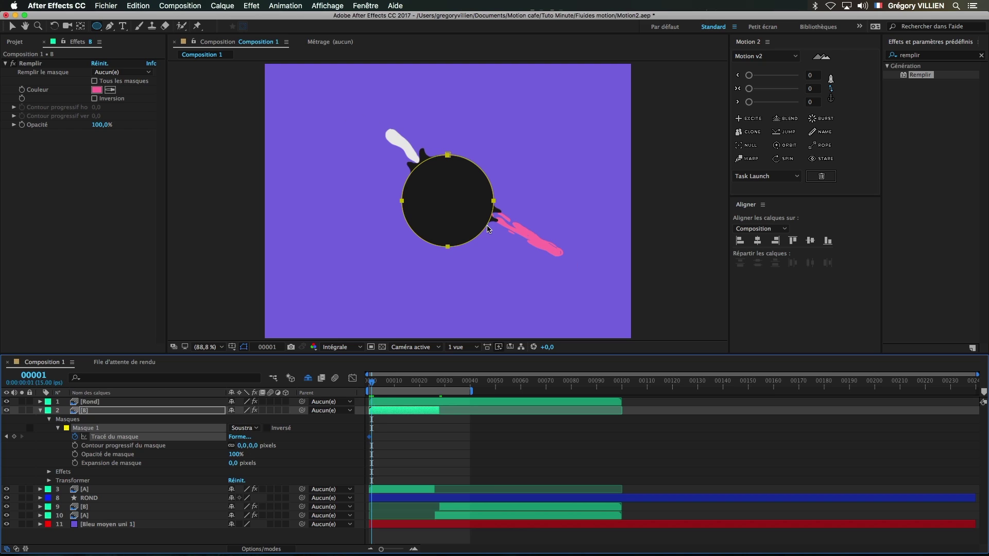
key(Page_Down)
key(Page_Down)
key(Page_Up)
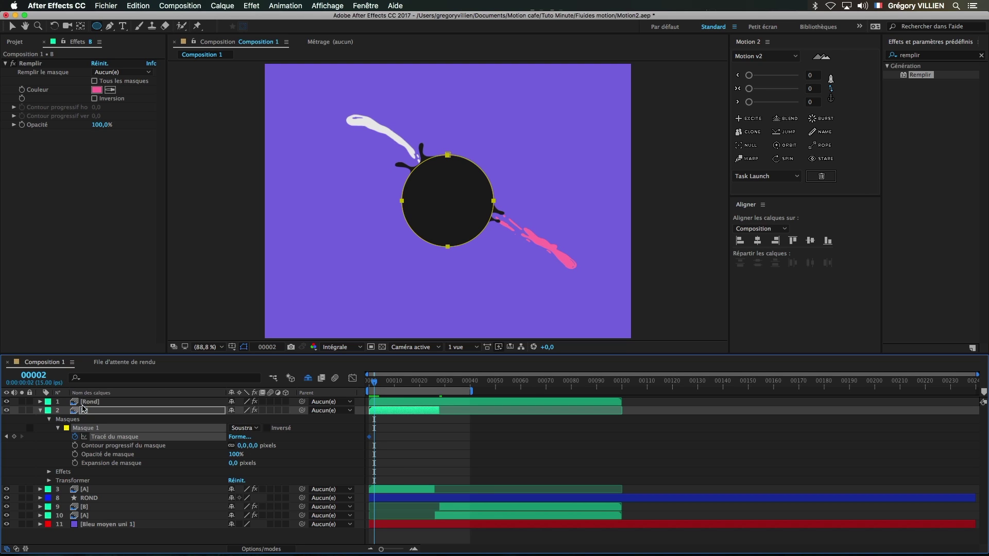
click(14, 437)
At frame 3, move the B layer's whole mask away from the circle, out past the composition's edge.
key(Page_Down)
key(v)
double_click(480, 237)
drag(480, 237, 690, 205)
key(Return)
click(435, 461)
Split the Rond layer at frame 6 and go to frame 13 to check the trails over the circle.
mouse_move(377, 384)
mouse_down()
mouse_move(369, 383)
mouse_move(447, 389)
mouse_move(384, 398)
mouse_up()
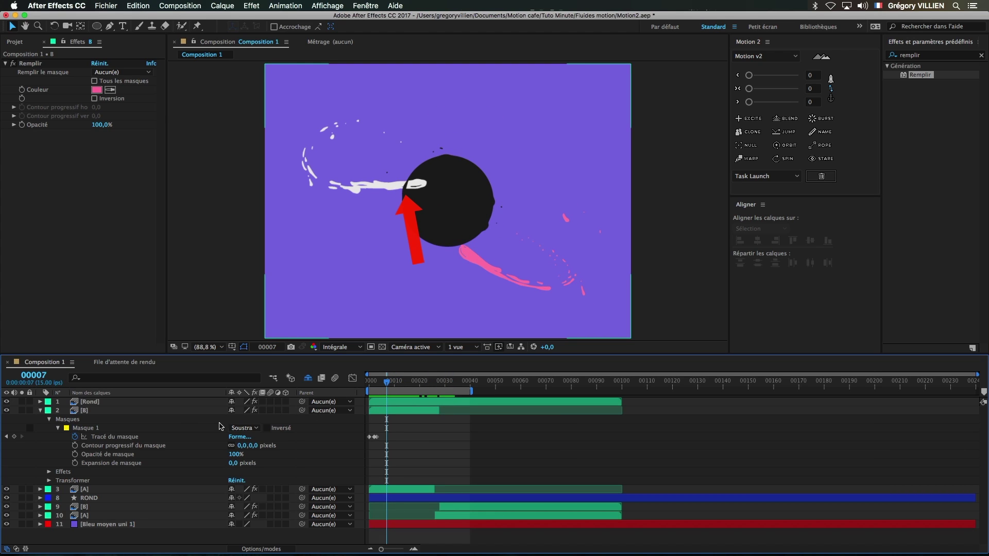
click(92, 402)
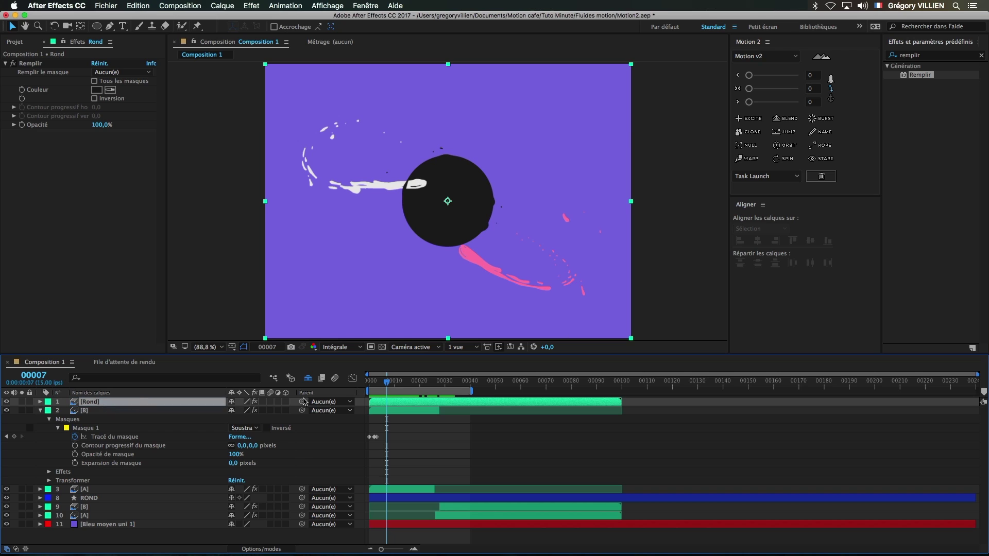
mouse_move(386, 385)
mouse_down()
mouse_move(372, 387)
mouse_move(383, 389)
mouse_up()
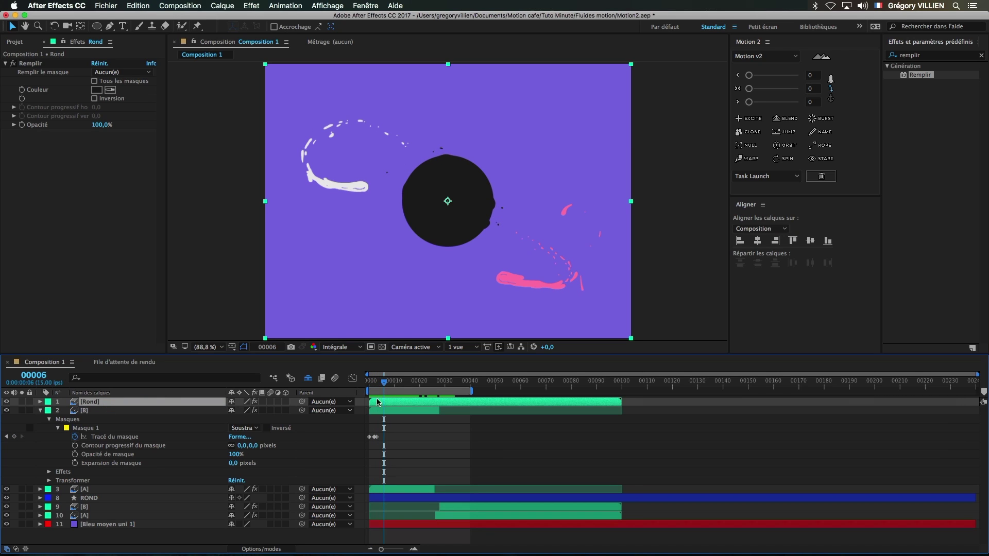
key(super+d)
drag(386, 385, 405, 387)
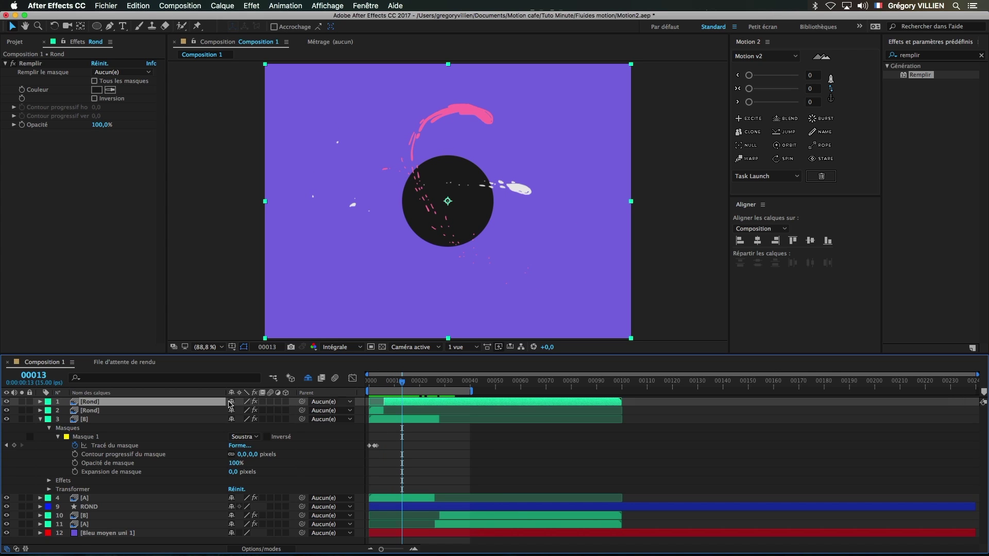
Split the Rond layer at frame 13, move its later part directly above the ROND shape layer, and collapse the B layer's properties.
drag(124, 403, 116, 512)
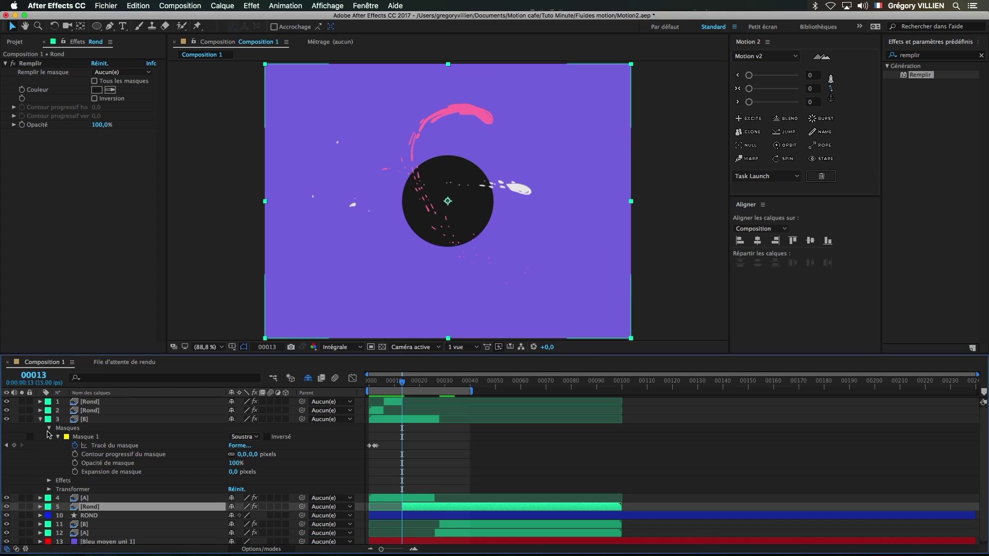
click(40, 419)
Give all three Rond sequence layers the black (Noir) label colour.
click(90, 402)
super+click(90, 410)
super+click(90, 437)
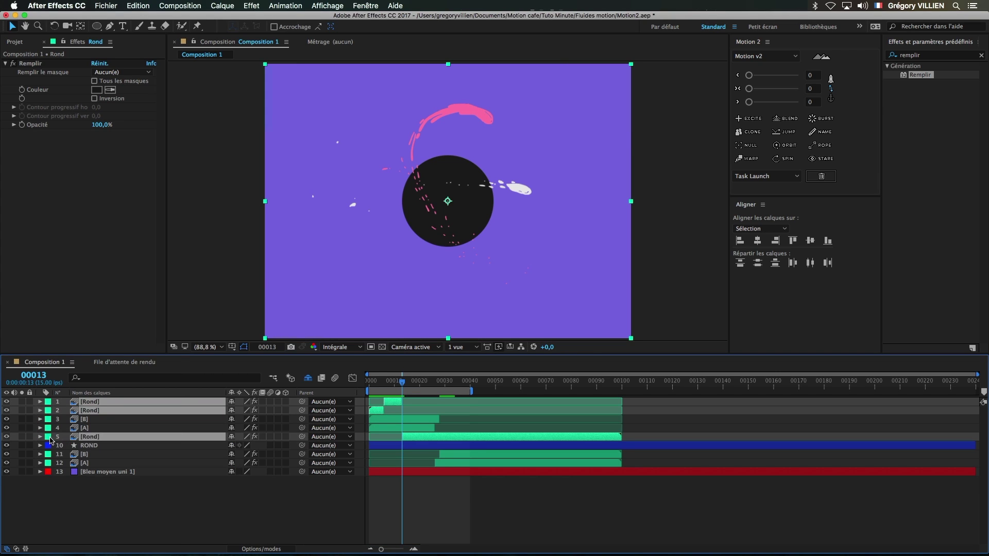
click(48, 437)
click(71, 542)
Give both pairs of B and A layers, above and below ROND, the yellow (Jaune) label colour.
click(92, 419)
super+click(89, 428)
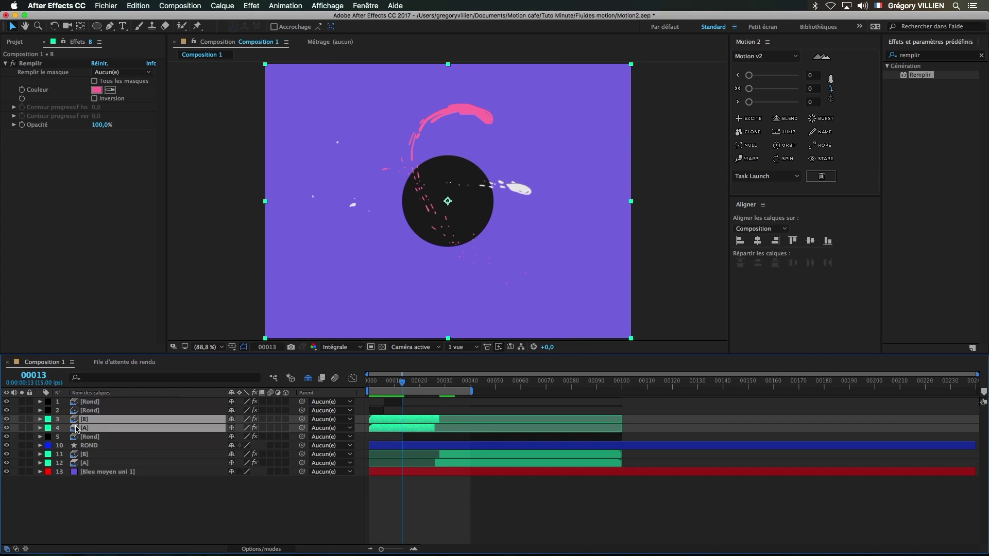
click(49, 428)
click(66, 407)
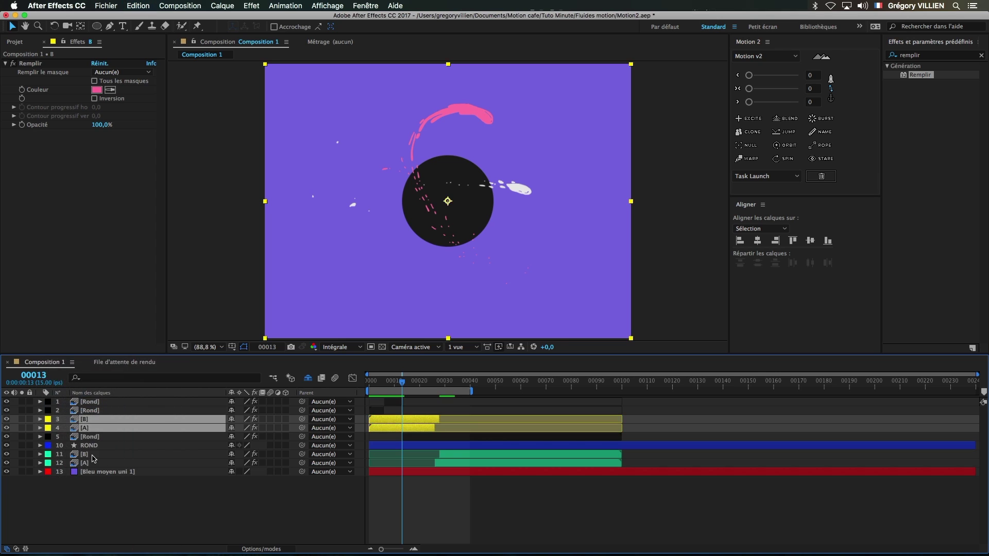
click(60, 454)
super+click(61, 462)
click(48, 455)
click(65, 407)
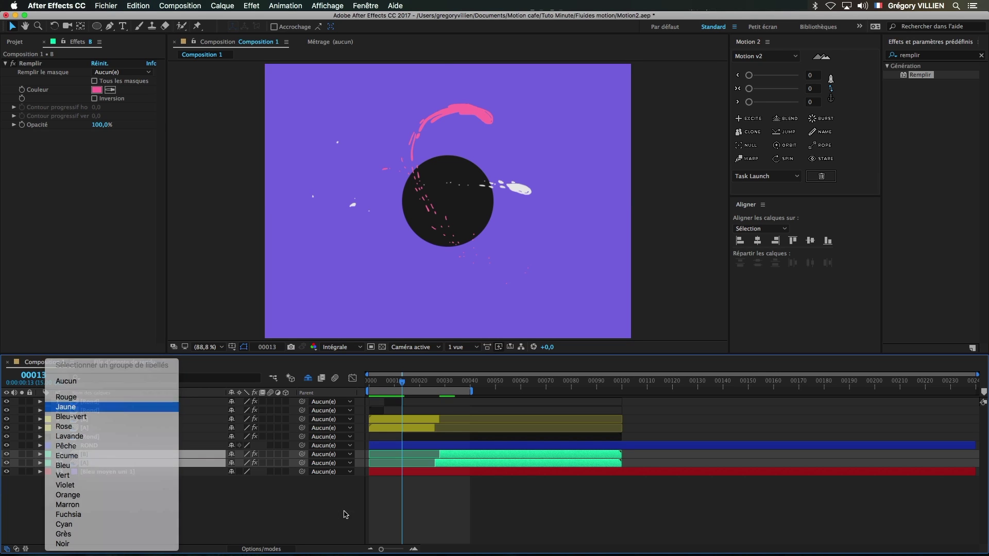
Trim the upper B layer's end and the lower B layer's start to frame 26, and play the transition.
mouse_move(406, 385)
mouse_down()
mouse_move(443, 386)
mouse_move(435, 384)
mouse_up()
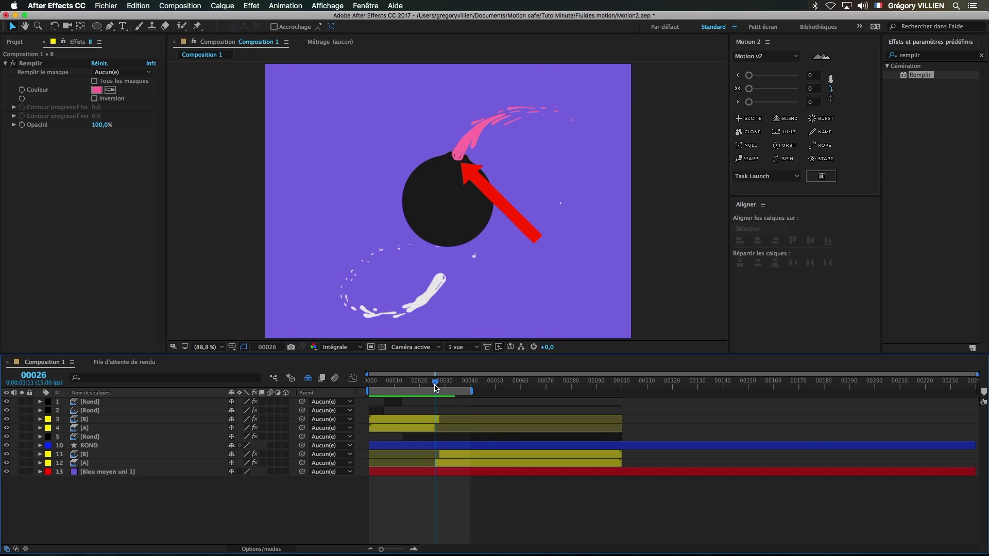
click(3, 428)
click(2, 420)
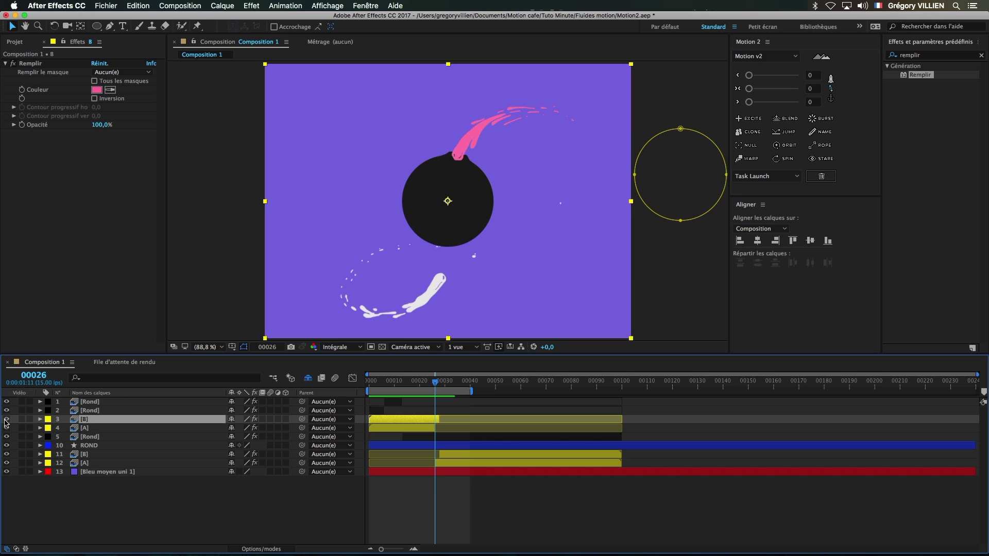
drag(437, 423, 434, 455)
click(439, 454)
key(super+shift+a)
mouse_move(433, 385)
mouse_down()
mouse_move(455, 389)
mouse_move(437, 392)
mouse_up()
key(space)
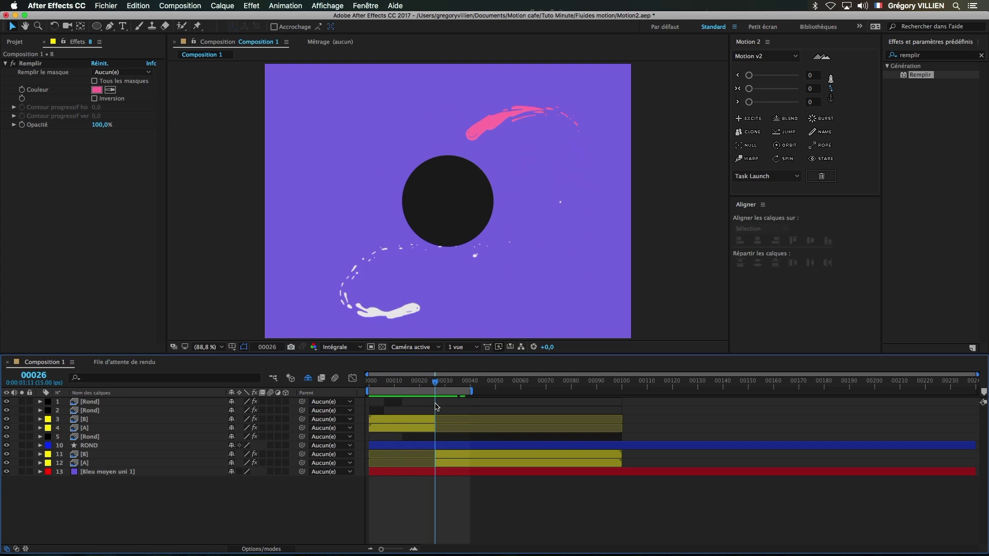
At frame 27, duplicate the Rond layer directly above ROND and set the copy's rotation to 166°.
click(145, 438)
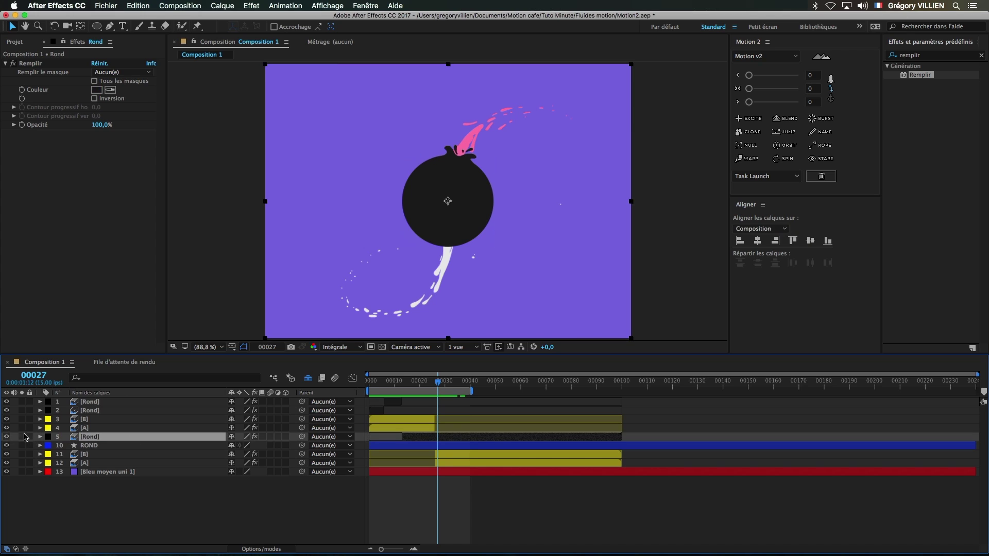
key(ctrl+d)
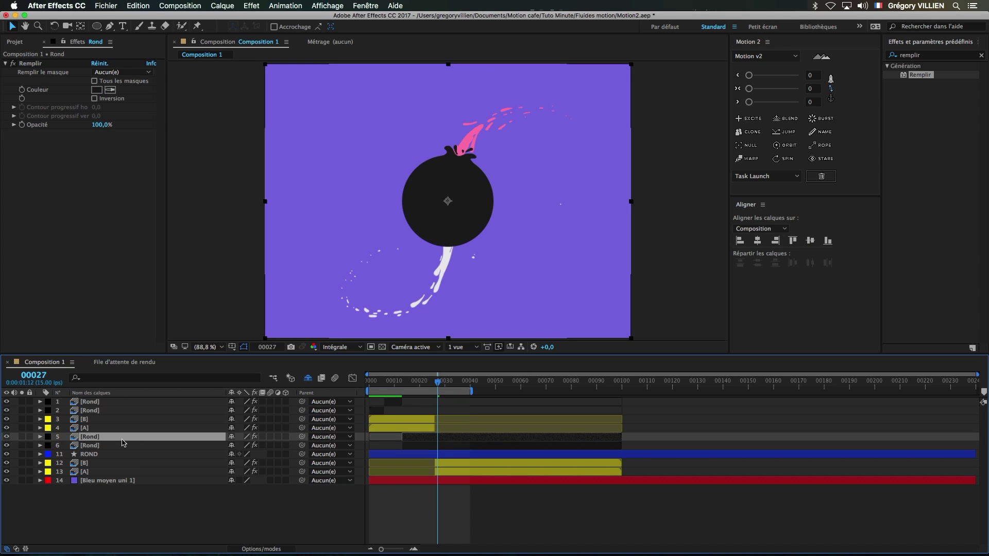
key(r)
drag(245, 446, 329, 444)
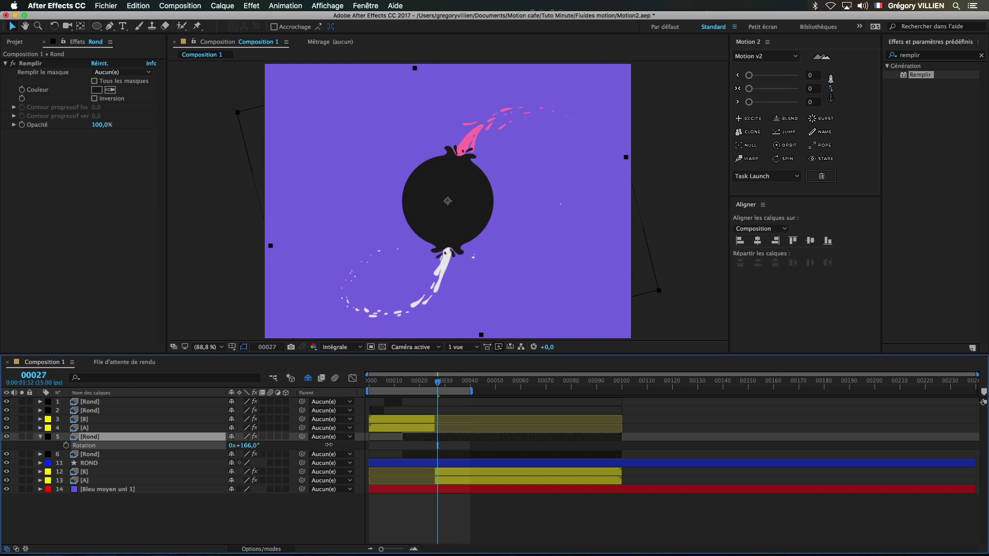
Trim the rotated Rond copy's start to about frame 21 and flip it horizontally with a scale of -100, 100%.
mouse_move(438, 386)
mouse_down()
mouse_move(414, 385)
mouse_move(453, 385)
mouse_move(437, 386)
mouse_up()
click(409, 440)
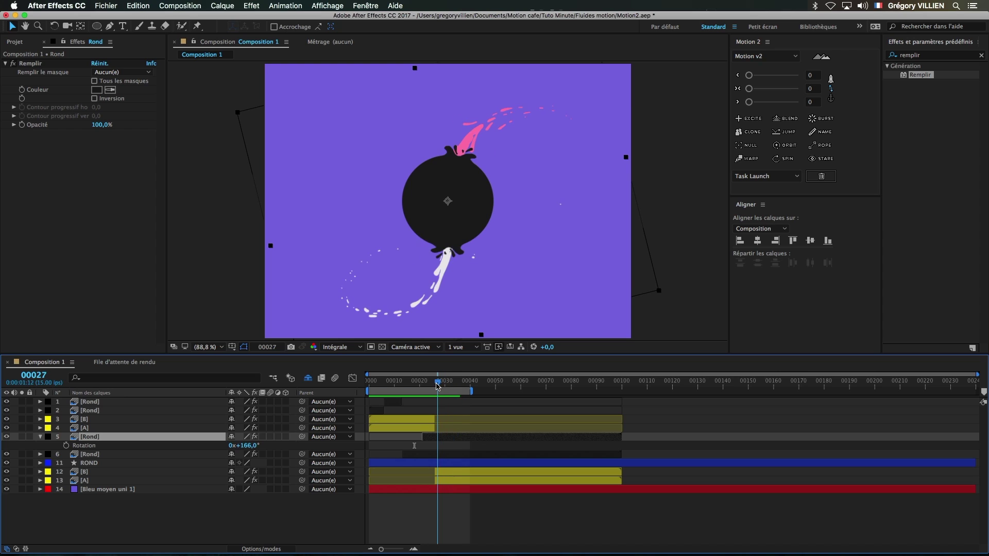
key(s)
text(-)
key(Return)
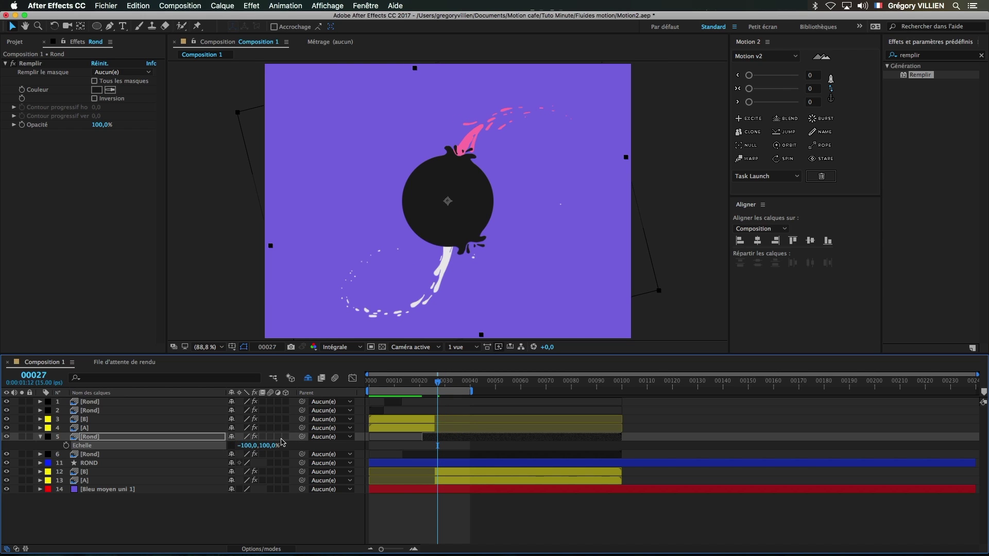
Set the flipped Rond copy's rotation to 196° and preview the animation from the start.
key(r)
drag(251, 446, 267, 446)
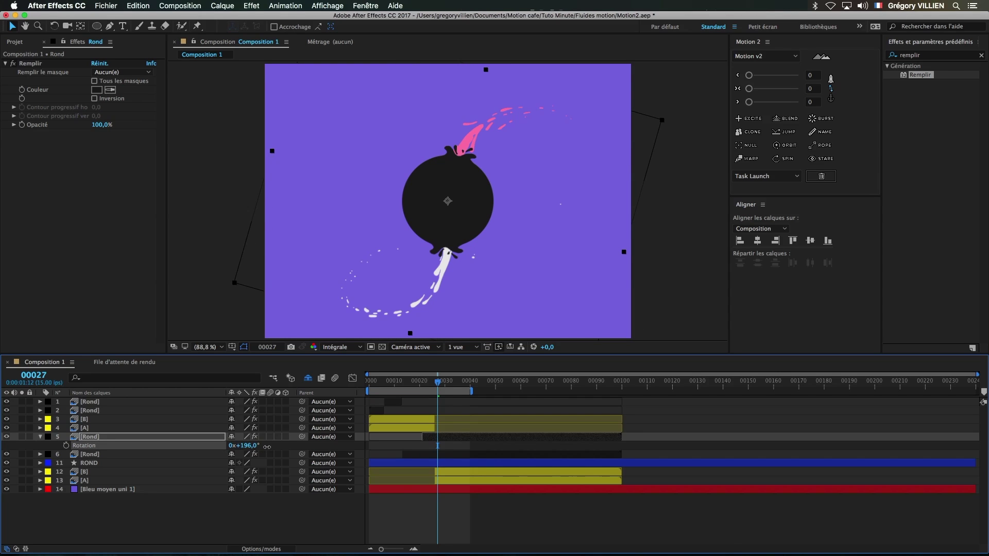
key(space)
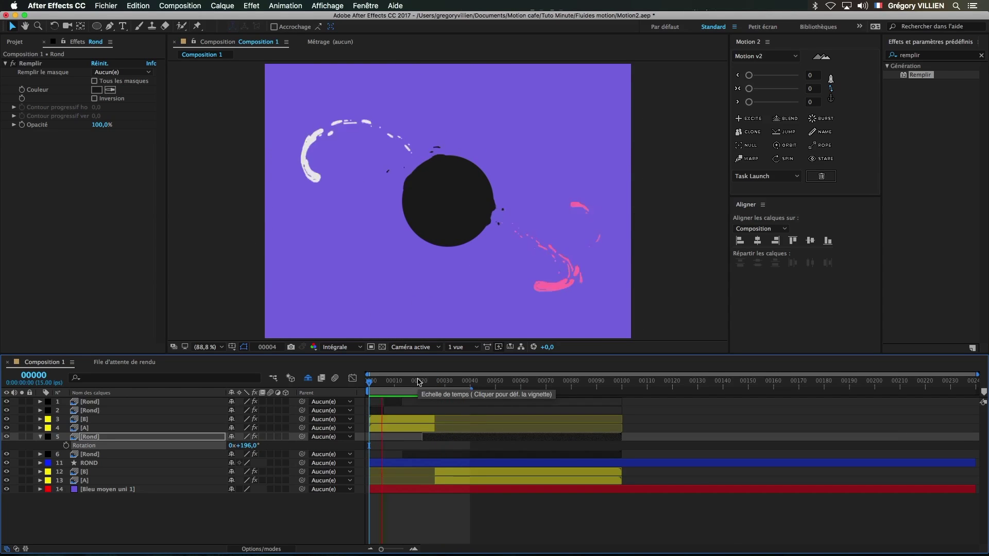
key(space)
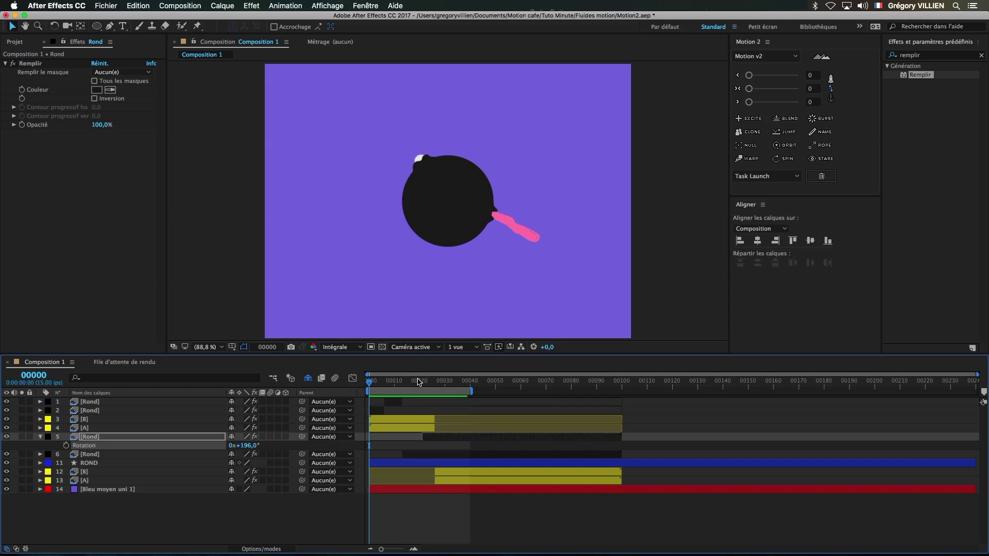
At frame 3, draw a closed curved Pen mask on the second Rond layer around the splash where the pink trail enters.
drag(374, 382, 377, 382)
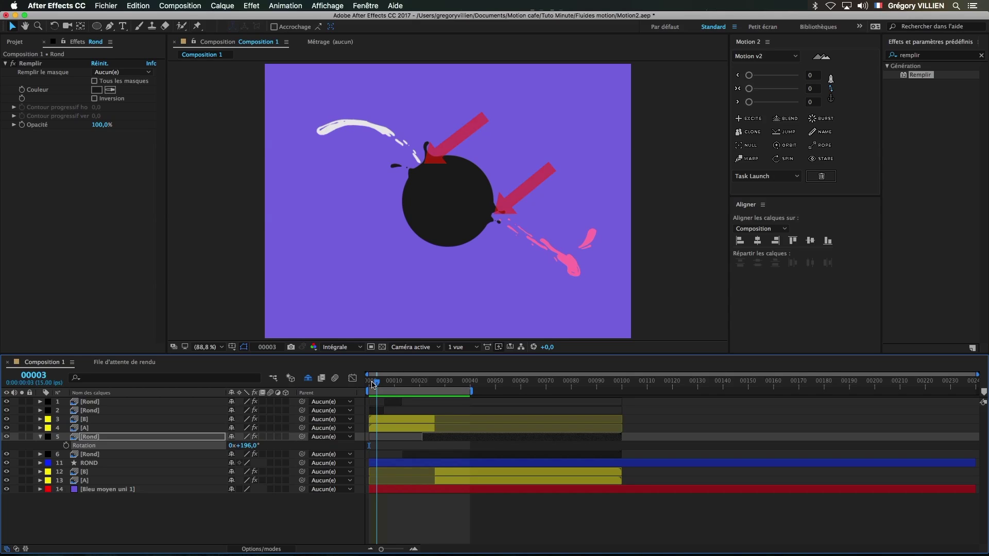
click(95, 411)
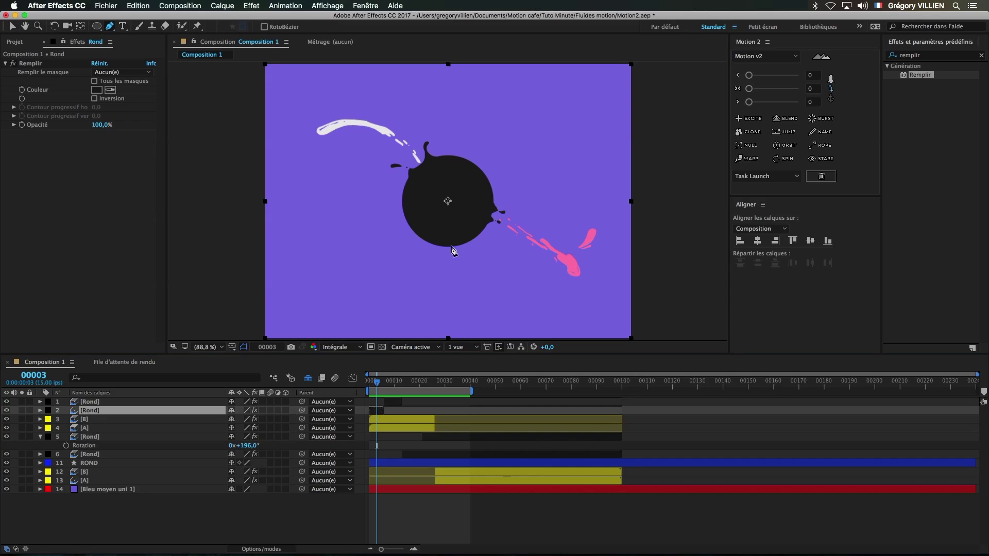
click(433, 241)
key(ctrl+z)
click(422, 258)
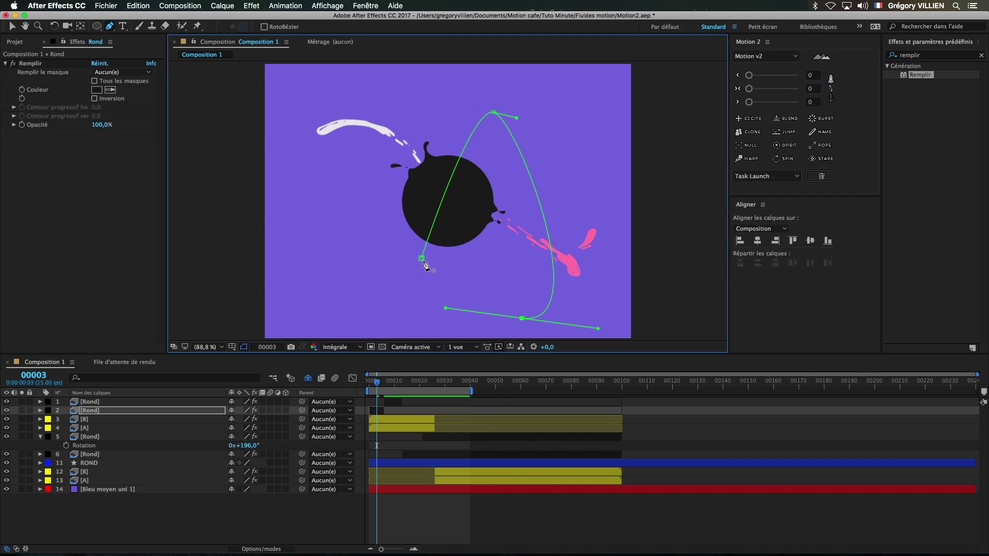
Rename the masked Rond layer as Rond B.
click(109, 413)
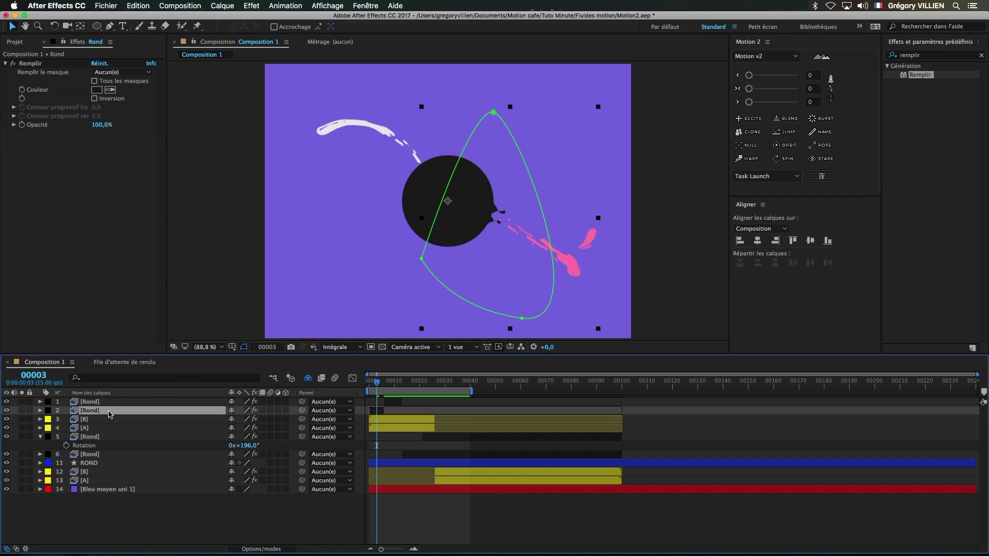
key(Return)
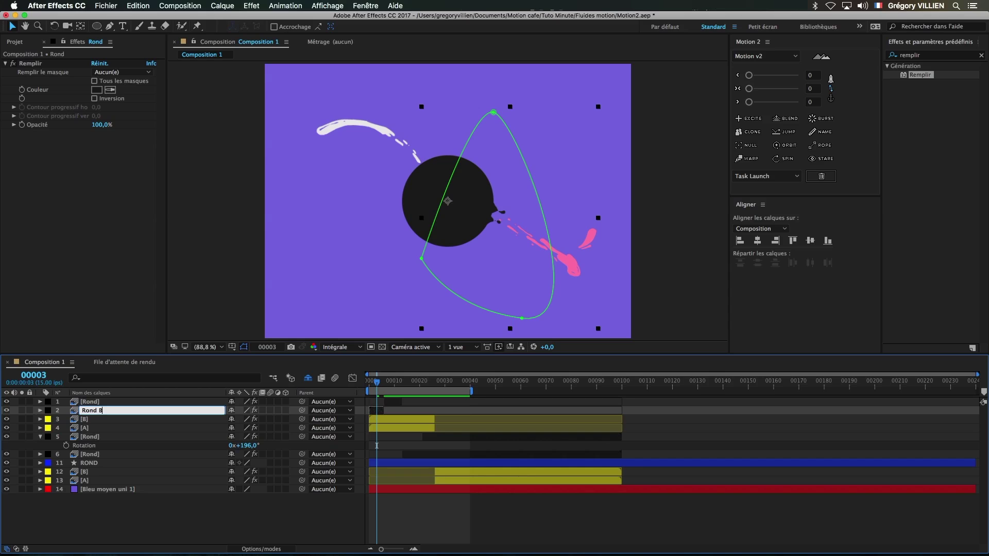
text(B)
key(Return)
Duplicate Rond B and set the copy's mask to subtract mode to show the splash on the white trail's side.
key(super+d)
key(m)
click(245, 419)
click(257, 448)
Rename the Rond B duplicate as Rond A and collapse its properties.
key(Return)
key(Right)
key(BackSpace)
key(BackSpace)
key(BackSpace)
text(A)
key(Return)
click(40, 410)
Give all five Rond sequence layers, including Rond A and Rond B, the violet label colour.
click(87, 401)
shift+click(88, 419)
click(48, 419)
click(77, 485)
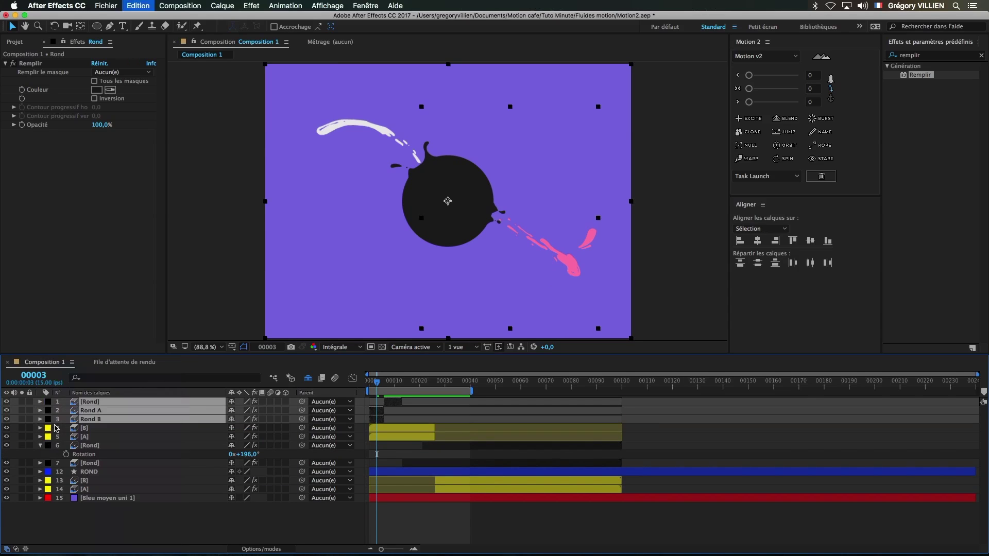
click(88, 446)
shift+click(88, 463)
click(48, 463)
click(93, 485)
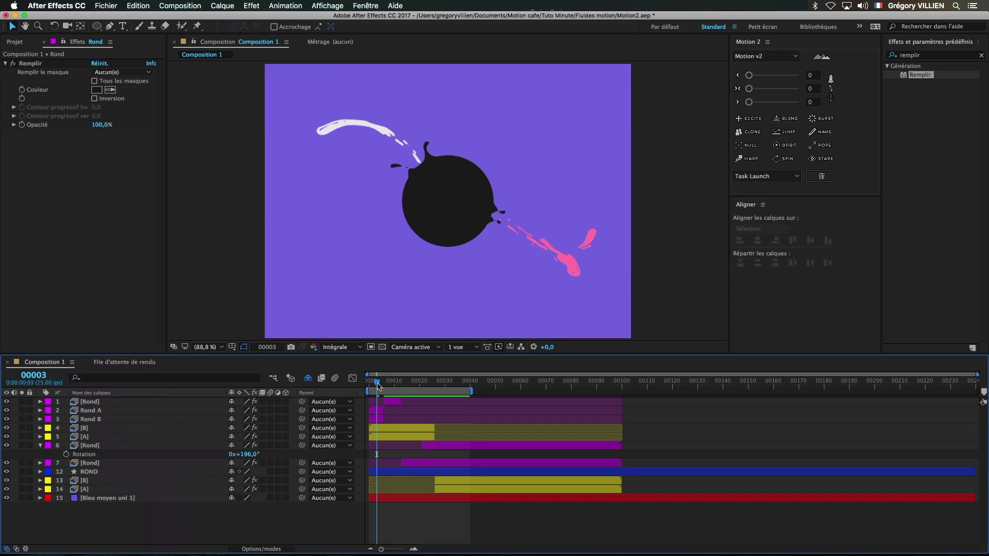
Return to frame 0 and give Rond B and both B layers the red (Rouge) label colour.
click(365, 386)
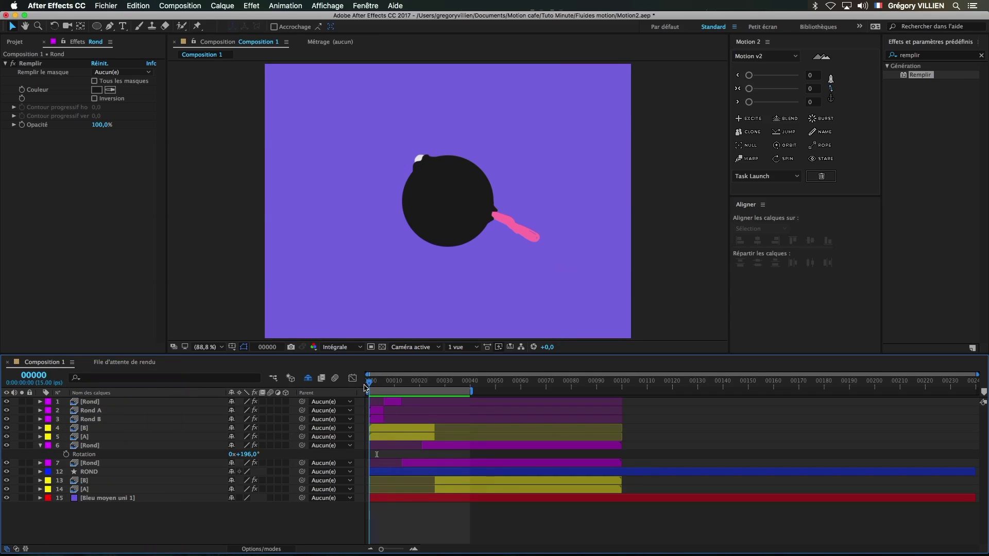
click(106, 428)
super+click(103, 419)
super+click(98, 480)
click(48, 419)
click(77, 397)
click(77, 397)
Give Rond A and both A layers the yellow (Jaune) label colour.
click(87, 437)
super+click(88, 411)
super+click(88, 489)
click(48, 490)
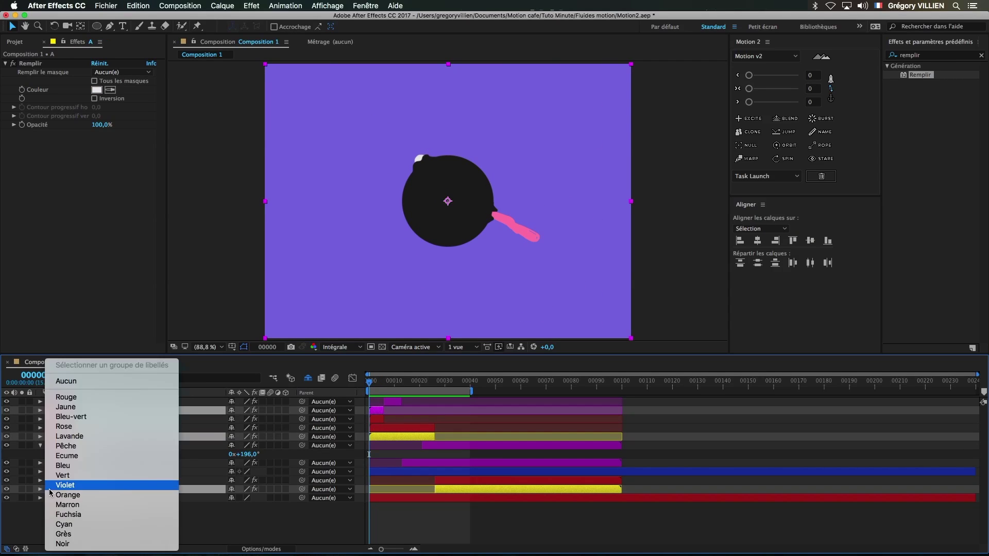
click(91, 407)
Go to frame 27, rename the flipped and rotated Rond copy as Rond A, and give it the yellow (Jaune) label.
click(41, 445)
click(99, 454)
super+click(98, 445)
drag(369, 383, 437, 382)
click(335, 499)
click(101, 445)
key(Return)
text(A)
key(Return)
click(49, 446)
click(93, 407)
Rename the Rond layer directly above ROND as Rond B and the rotated Rond A layer as Rond A out.
click(47, 456)
key(Return)
click(48, 454)
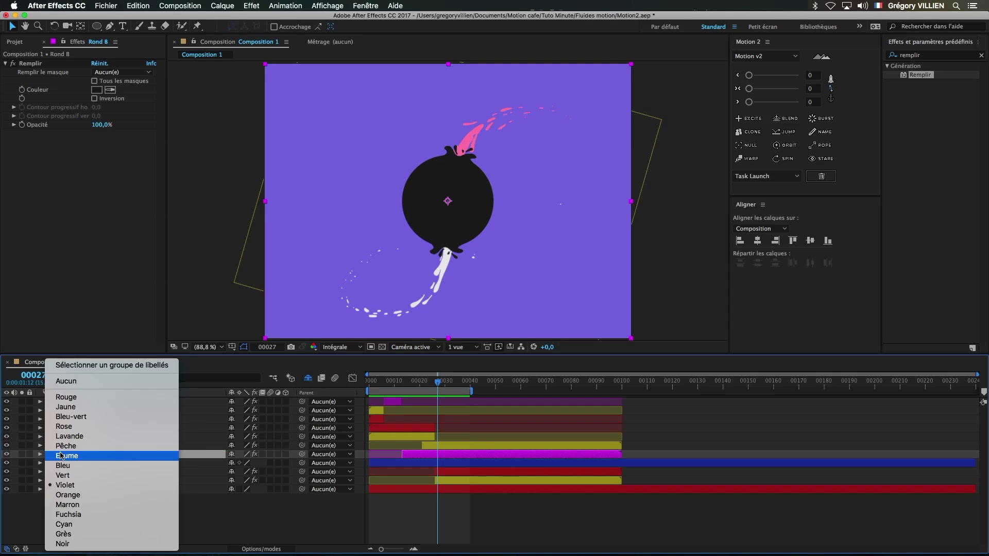
click(100, 446)
key(Return)
text(out)
Rename the upper Rond A and Rond B layers, active from frame 0, as Rond A in and Rond B in.
click(98, 411)
key(Return)
text(in)
key(Return)
click(103, 419)
key(Return)
text(in)
key(Return)
Rename the Rond B layer directly above ROND as Rond B in and give it the red (Rouge) label.
click(119, 455)
key(Return)
click(48, 455)
click(77, 399)
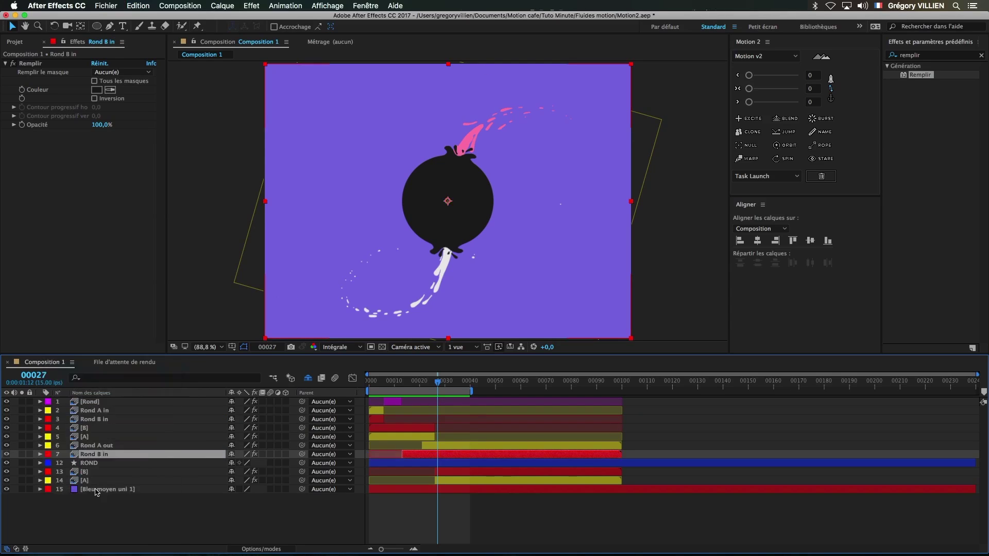
Give the Bleu moyen uni 1 background layer the black (Noir) label and return to frame 27.
click(47, 490)
click(77, 543)
click(170, 518)
drag(437, 383, 438, 389)
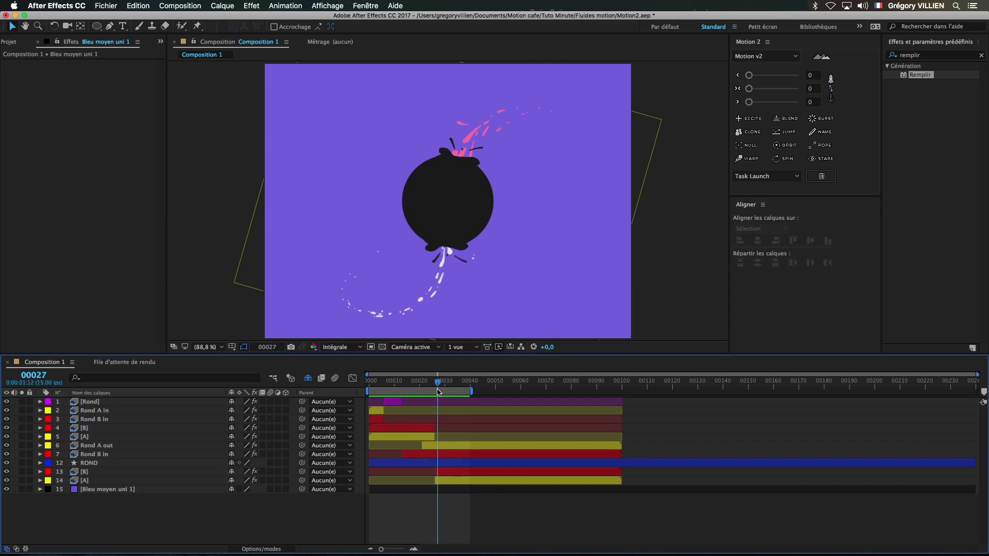
Select both Rond B in layers and both B layers, shift them about 9 frames later, and scrub through the new timing.
click(101, 413)
click(102, 420)
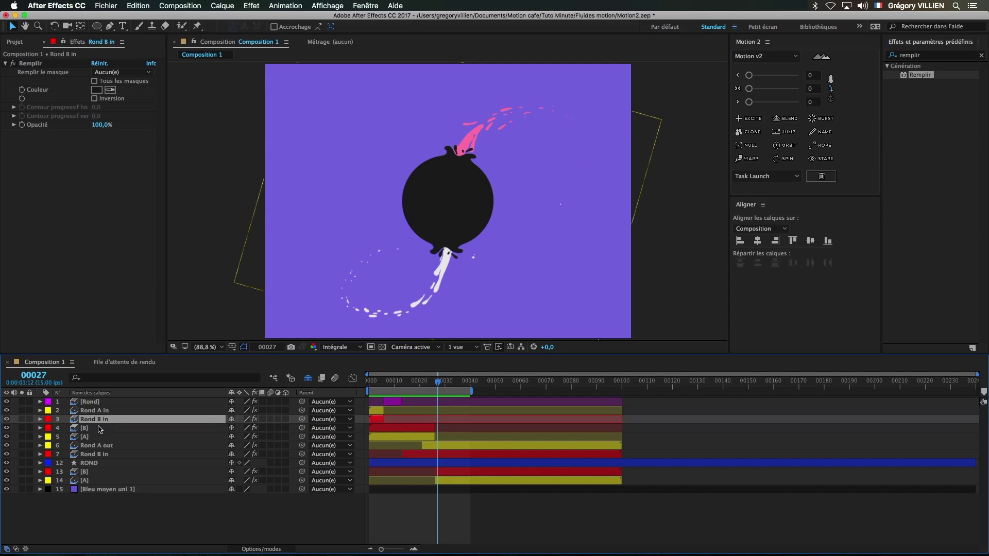
super+click(100, 427)
super+click(114, 455)
super+click(107, 472)
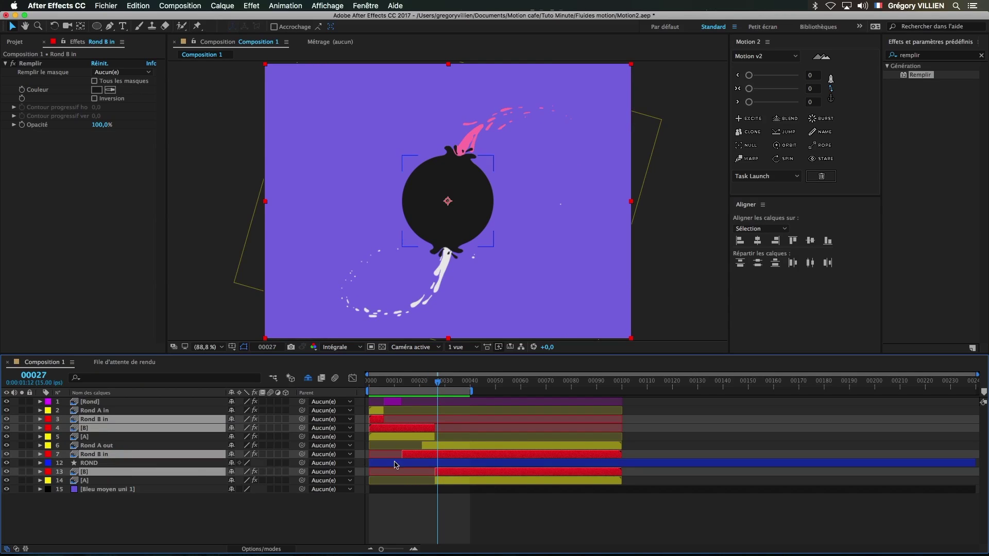
drag(407, 458, 421, 462)
drag(377, 387, 437, 396)
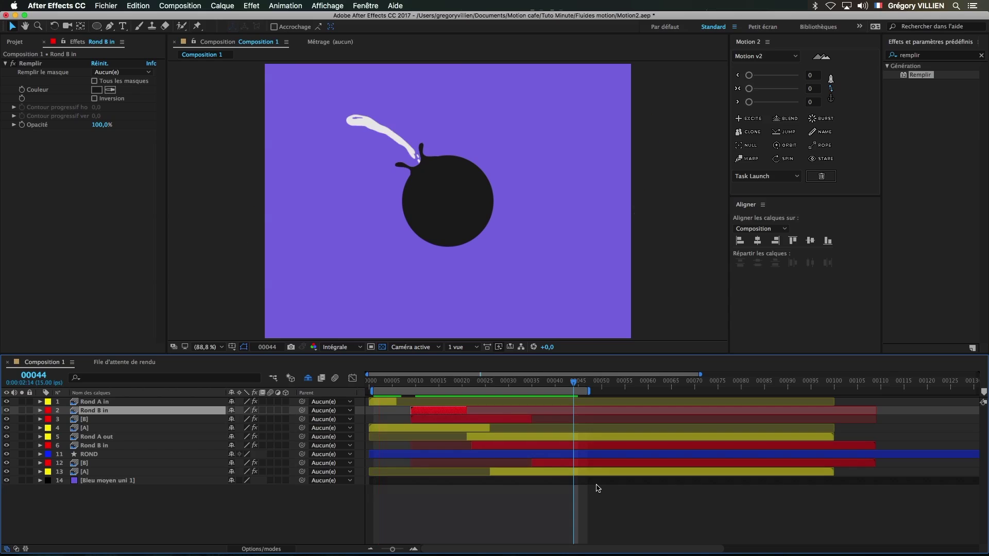
Duplicate all the yellow A-side layers together: Rond A in, Rond A out and both A layers.
click(501, 500)
drag(381, 386, 424, 386)
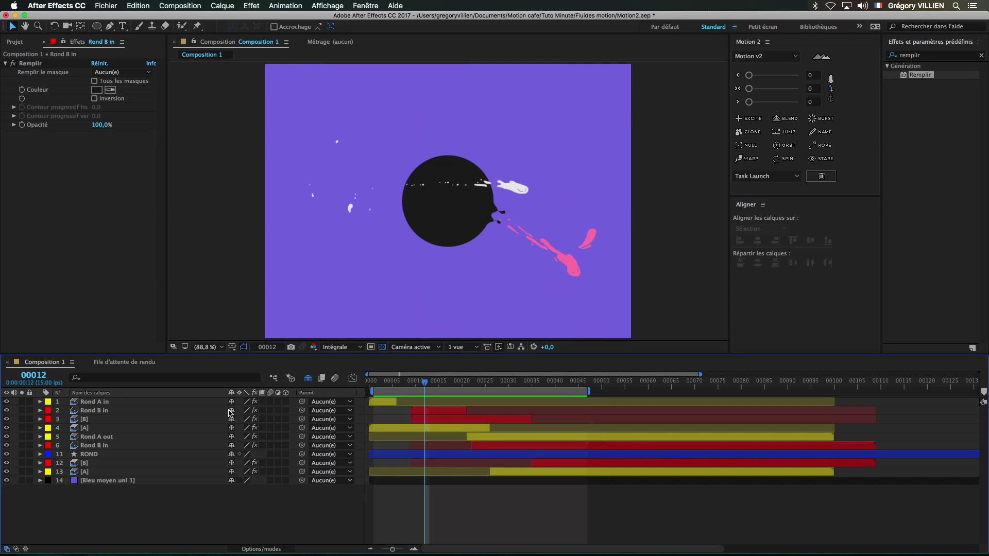
click(98, 402)
super+click(96, 428)
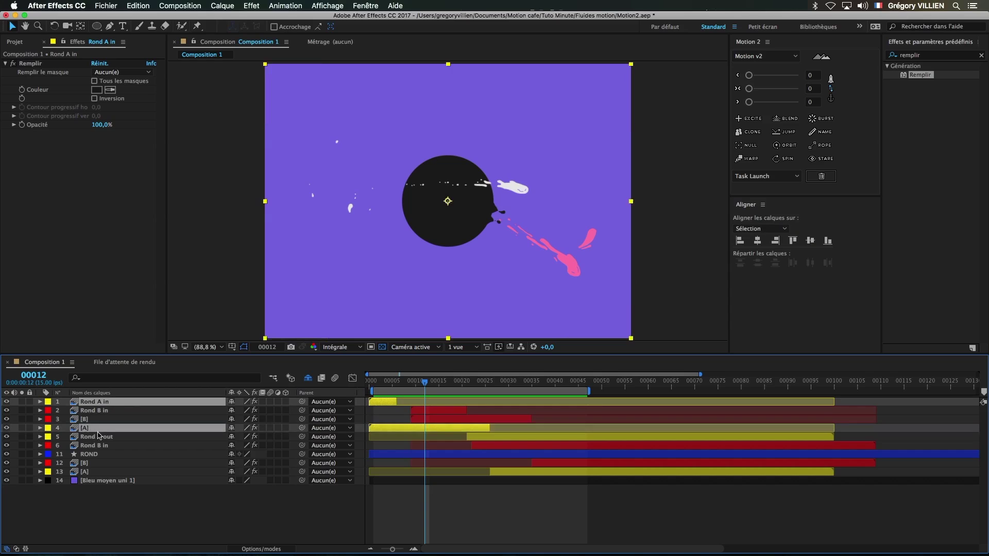
super+click(106, 437)
super+click(93, 472)
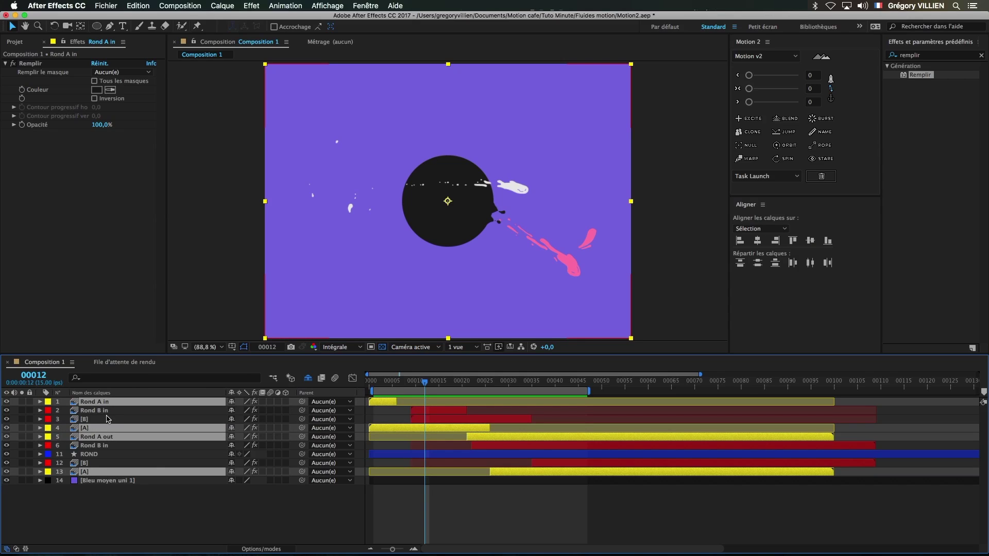
key(super+d)
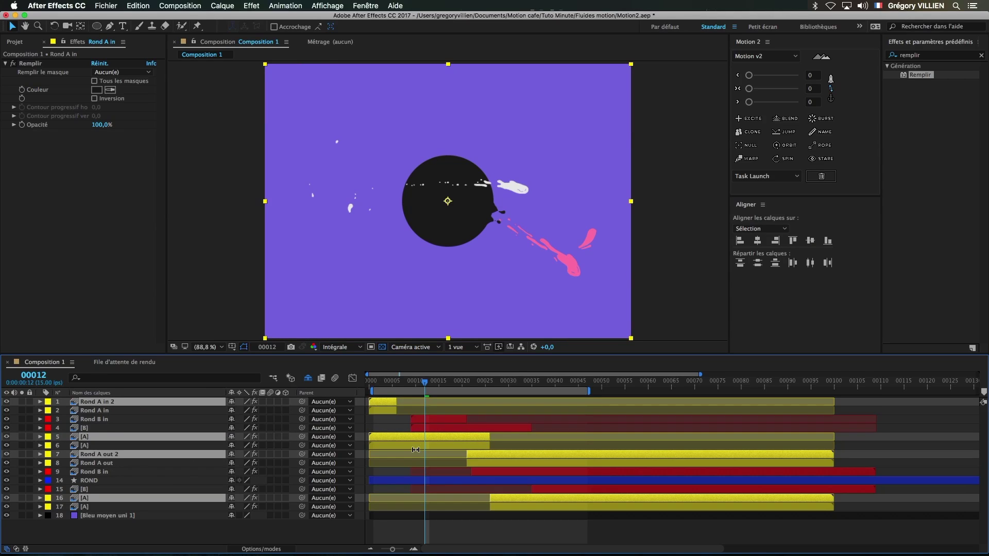
Shift the duplicated A-side layers about 30 frames later and check the new timing at frame 31.
drag(412, 434, 548, 430)
drag(422, 382, 526, 390)
Hide both Rond B in layers and both B layers, end the work area at frame 60, and preview the A-side animation.
click(101, 421)
shift+click(86, 430)
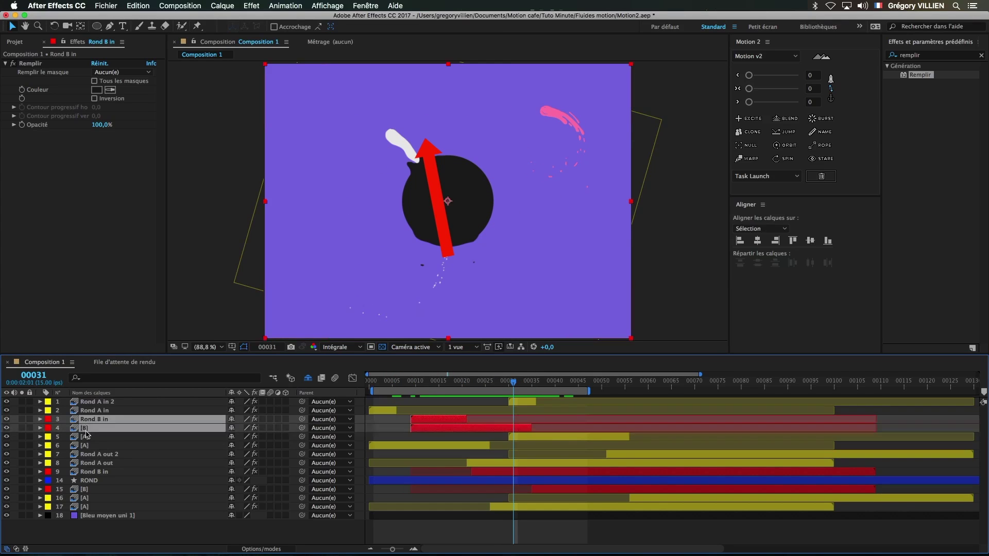
super+click(101, 473)
super+click(94, 489)
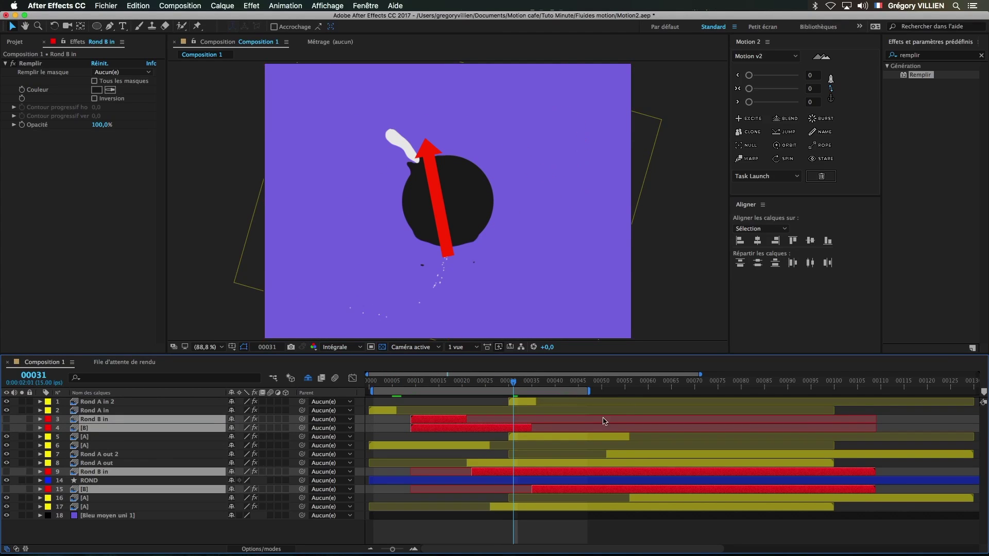
drag(604, 389, 648, 392)
key(n)
key(space)
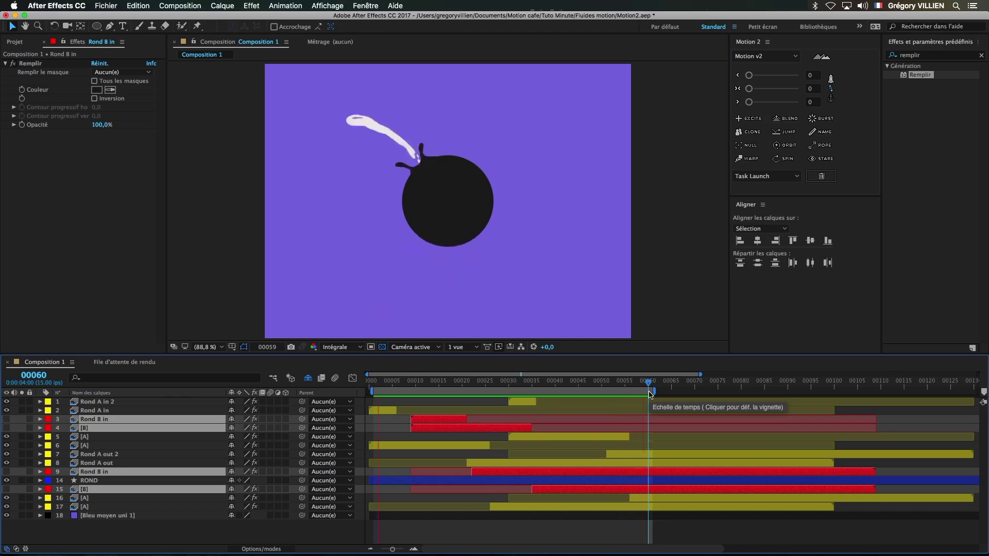
Move the second set of A-side layers about 3 frames earlier, preview it, and nudge the set one frame later.
key(space)
click(513, 401)
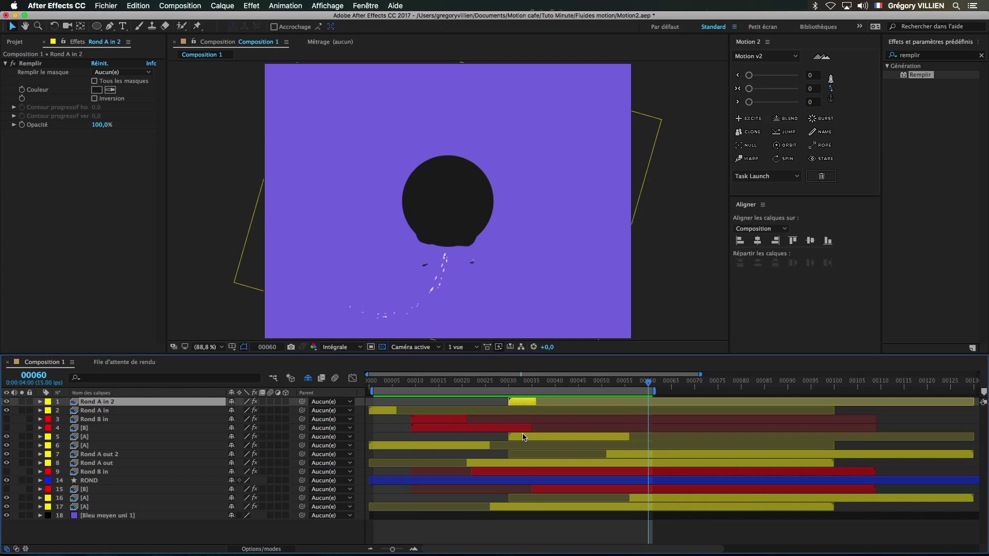
shift+click(525, 437)
shift+click(628, 454)
shift+click(647, 497)
drag(647, 497, 634, 497)
key(space)
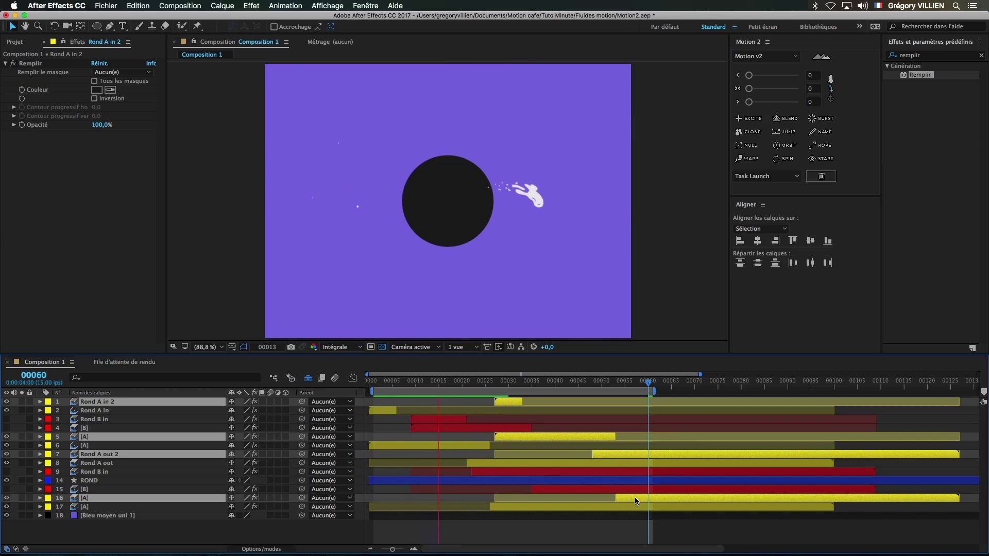
key(space)
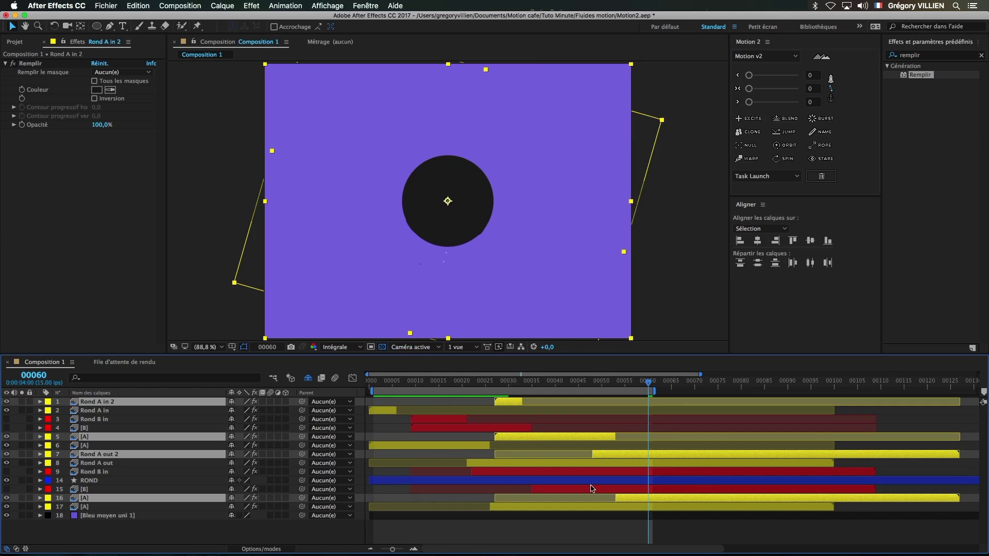
key(alt+Page_Down)
key(space)
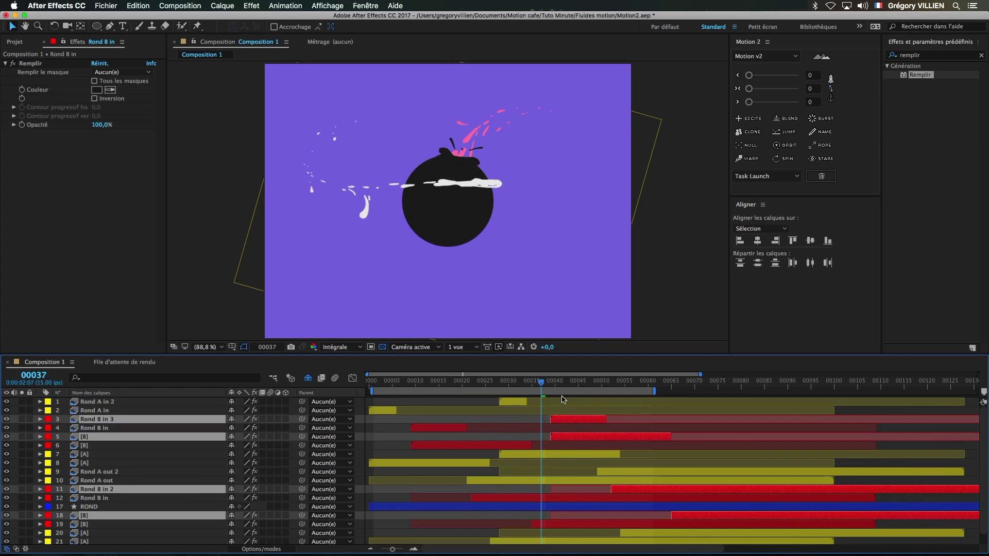
Shift the duplicated B-side layers about 2 frames earlier to start at frame 37 and preview the animation.
mouse_move(543, 386)
mouse_down()
mouse_move(554, 388)
mouse_move(545, 389)
mouse_up()
drag(561, 419, 554, 422)
key(space)
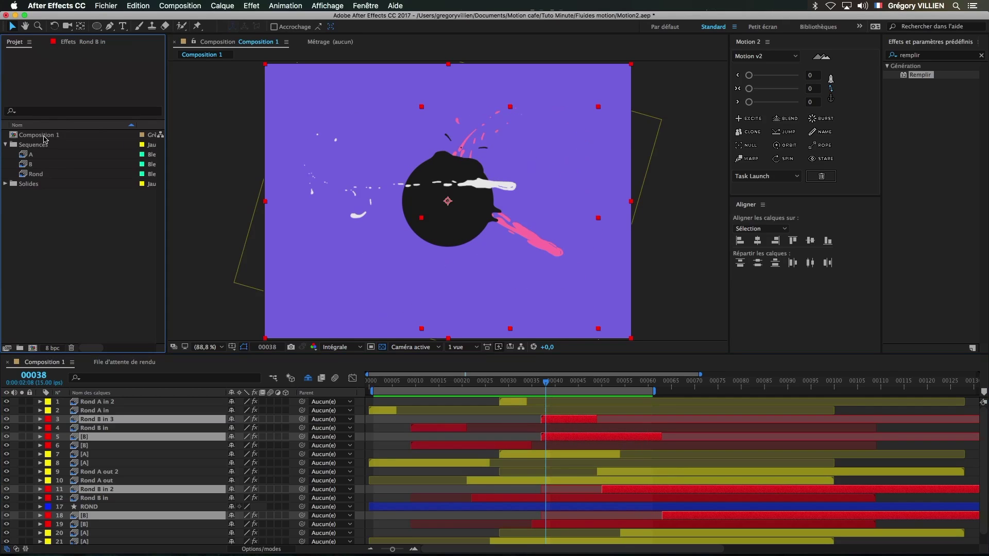
Create a new composition from Composition 1 and rename it LOOP.
drag(44, 135, 32, 348)
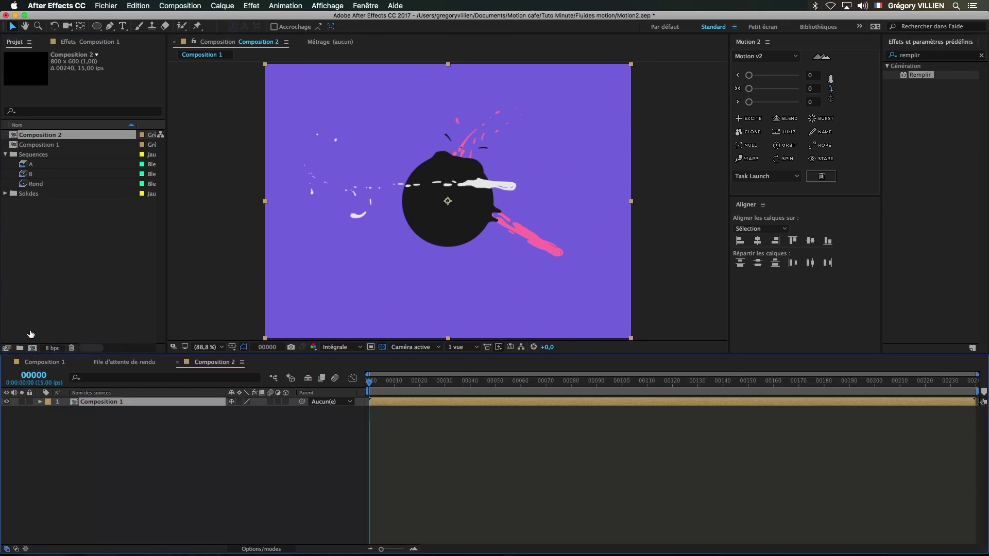
click(36, 146)
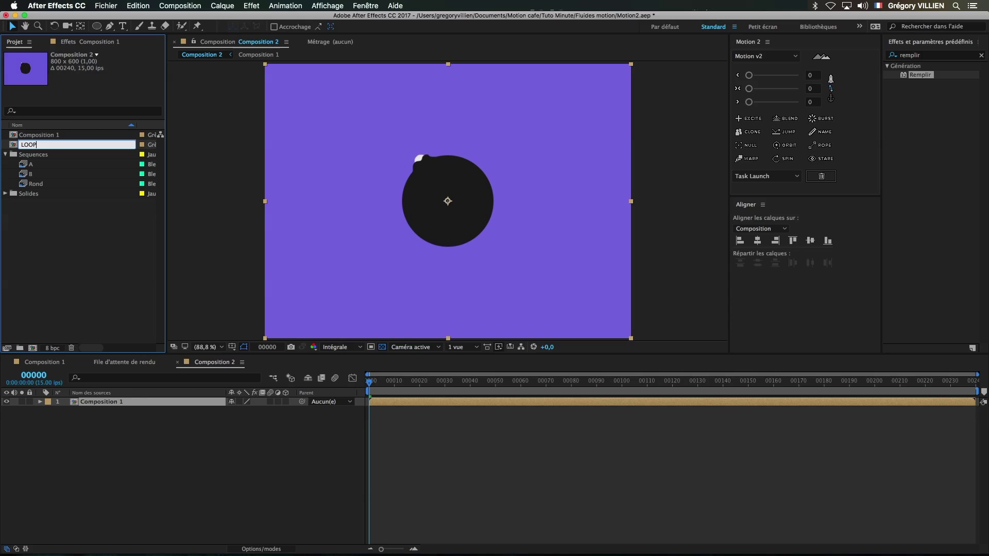
text(LOOP)
key(Return)
Split the Composition 1 layer in LOOP at frame 23, move the second part to frame 0 and delete the first part.
drag(391, 380, 427, 394)
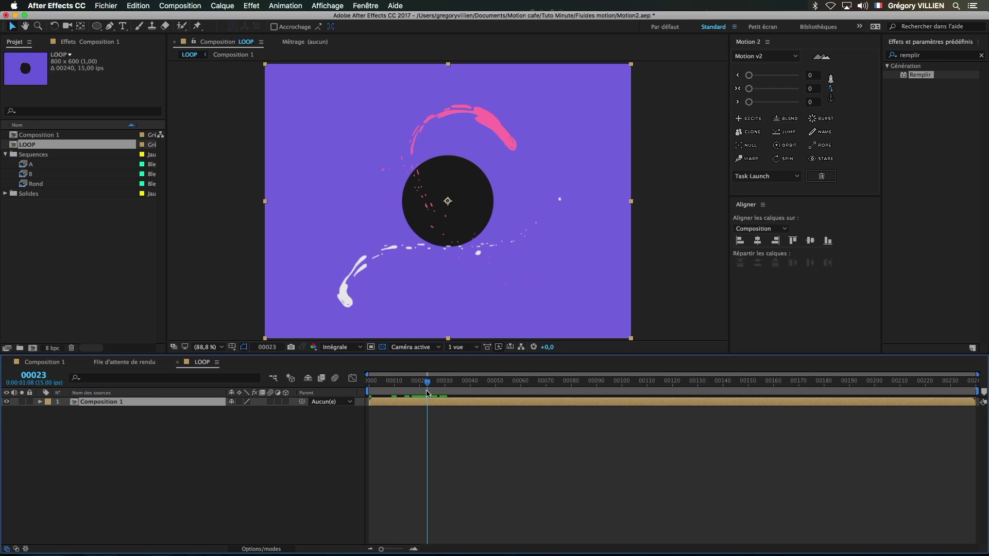
key(super+d)
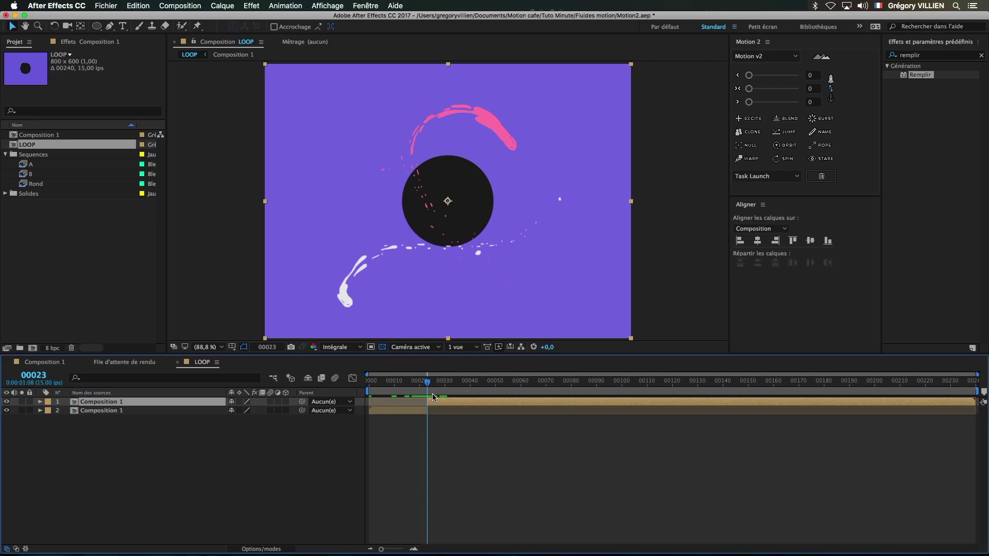
key(Home)
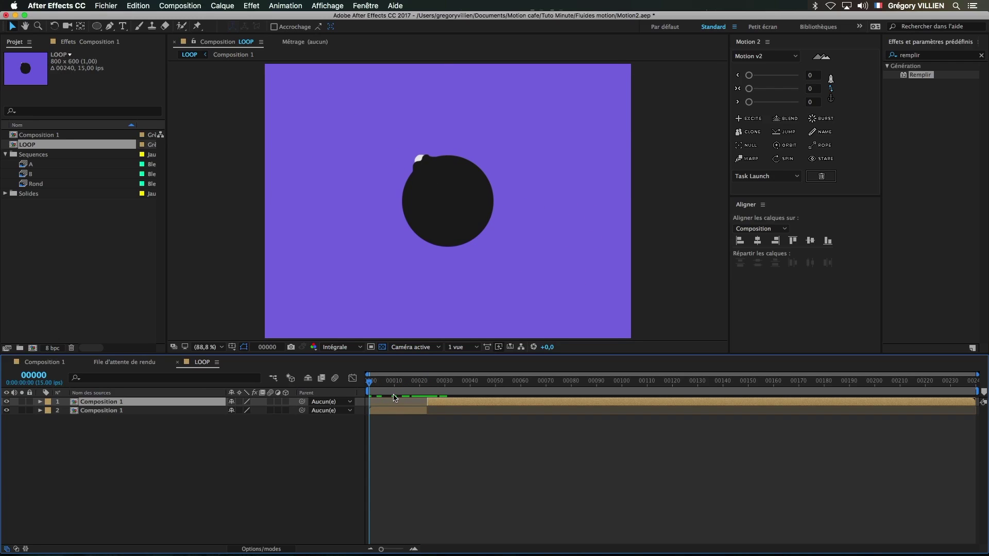
key(bracketleft)
click(402, 413)
key(Delete)
End the LOOP work area at frame 28 and take a snapshot of that frame.
drag(376, 386, 442, 391)
click(445, 402)
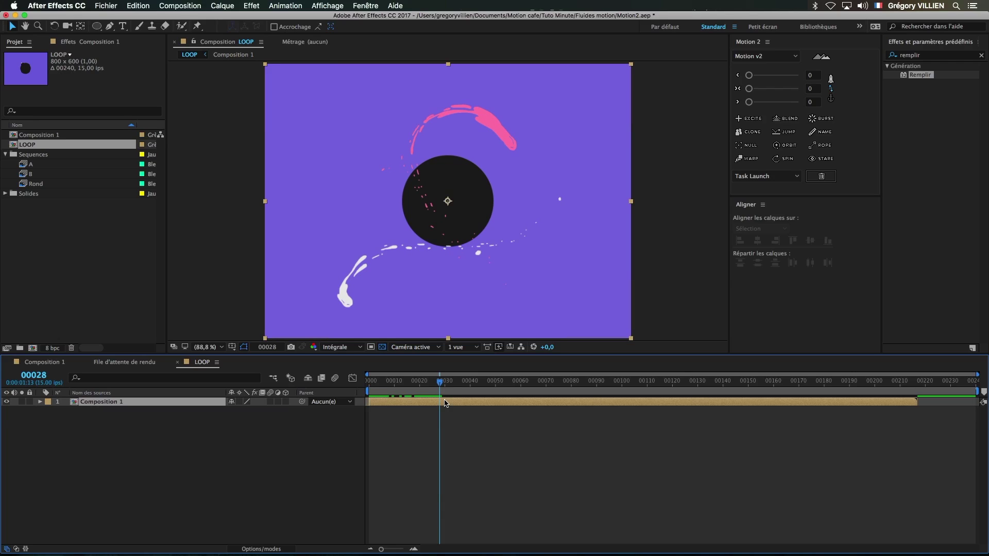
key(n)
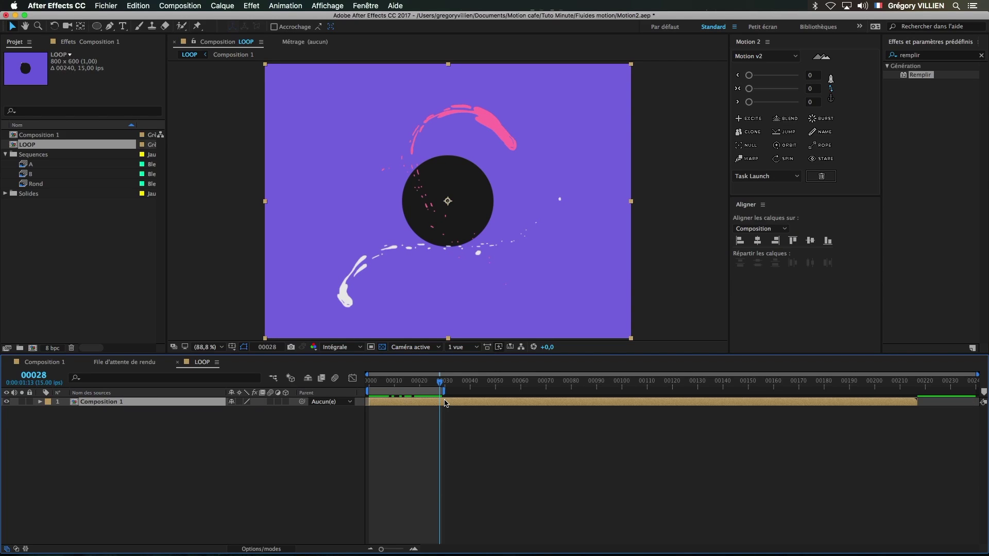
click(291, 348)
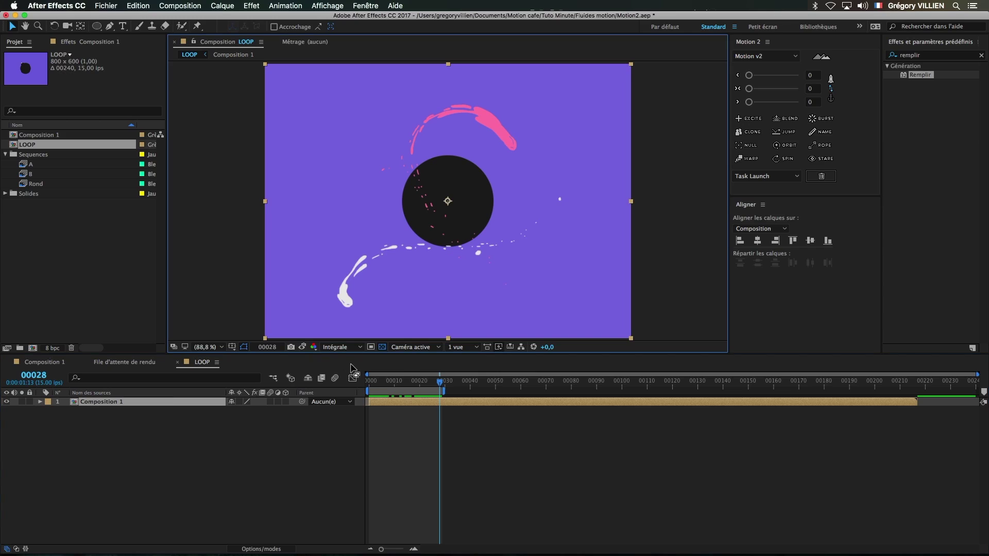
Check the frames around the loop point, shorten the LOOP work area to end at frame 27, and preview the loop.
click(370, 383)
drag(431, 384, 442, 387)
key(=)
scroll(439, 403, left, 3)
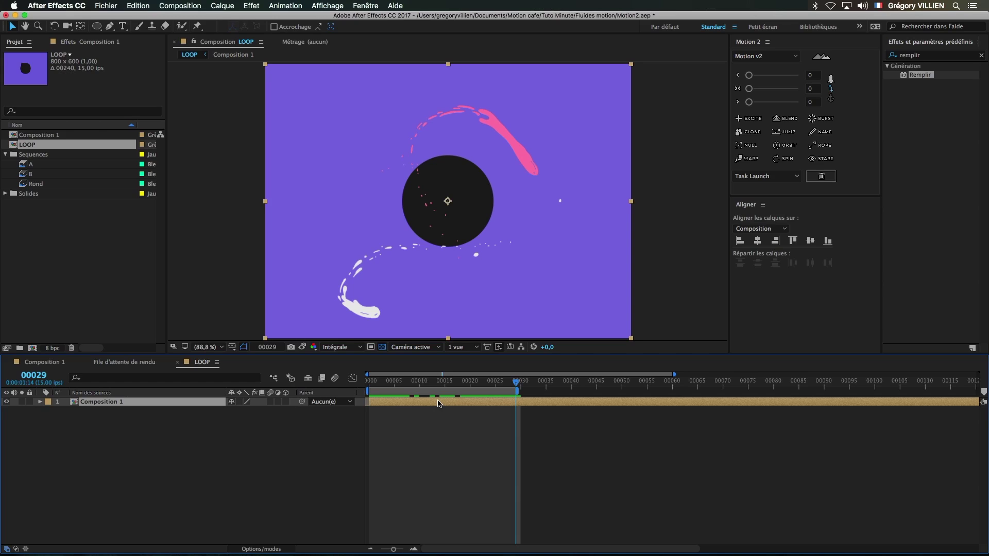
key(Page_Up)
key(Page_Up)
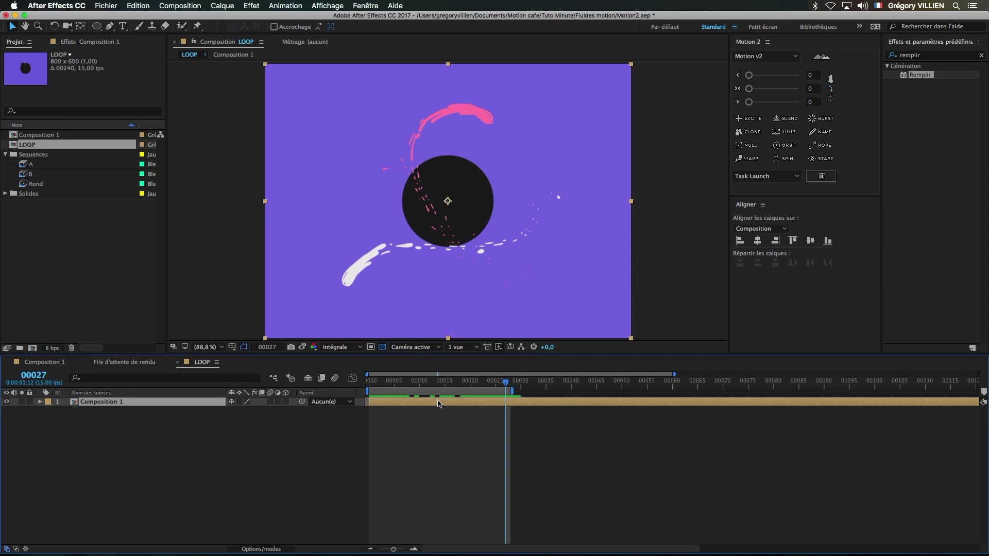
key(space)
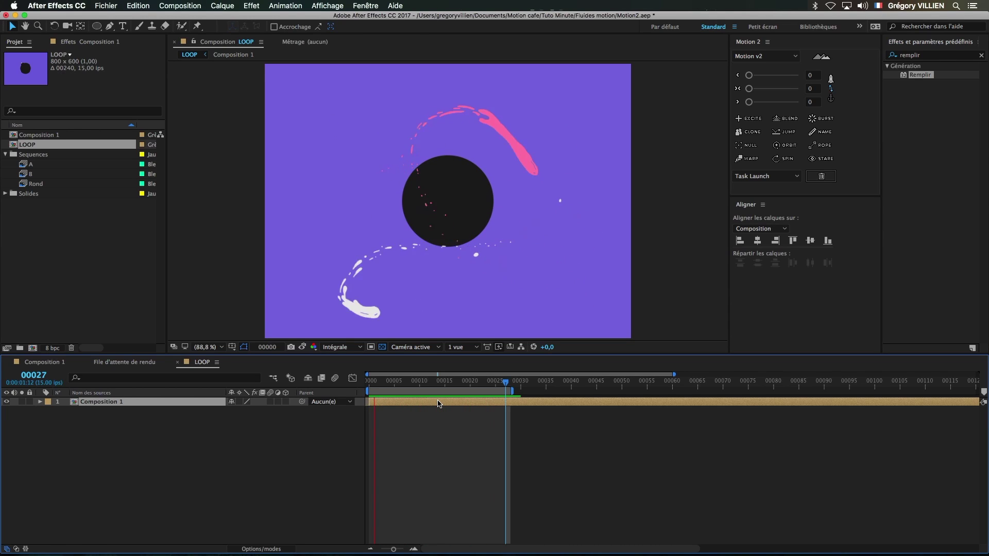
key(space)
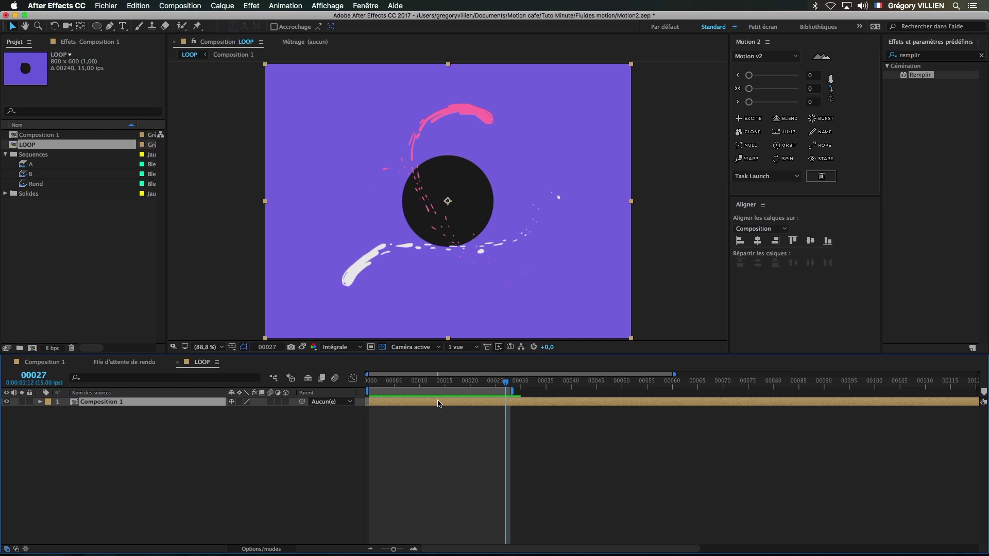
In Composition 1, deselect the layers, end the work area at frame 50 and add a composition marker there.
click(51, 364)
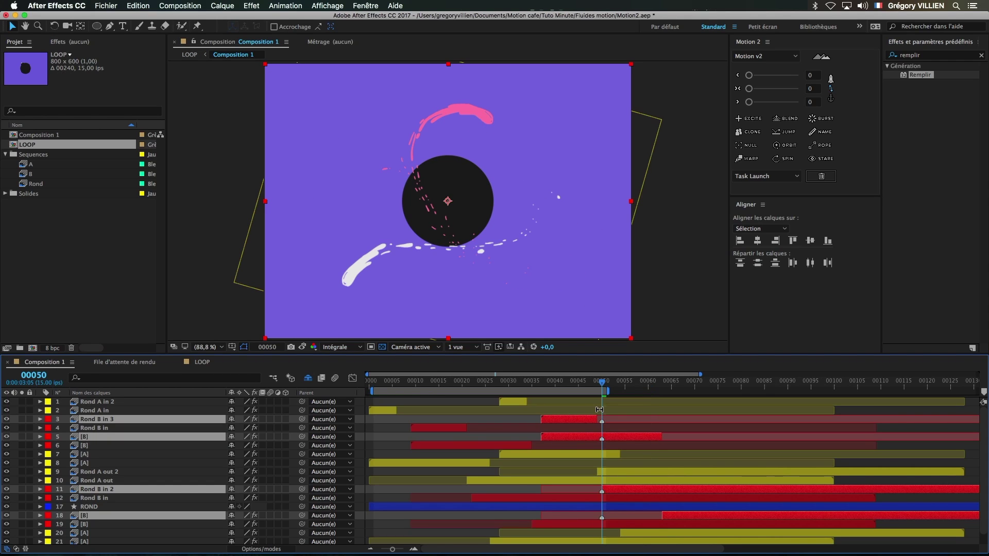
click(897, 412)
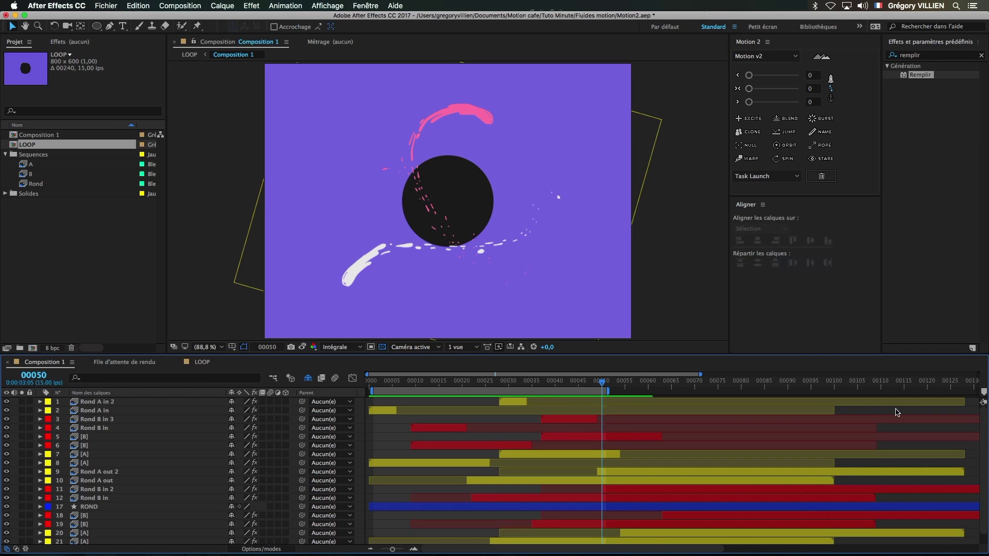
Add a composition marker commented LOOP IN at frame 23 of Composition 1 and comment the frame 50 marker LOOP OUT.
click(202, 362)
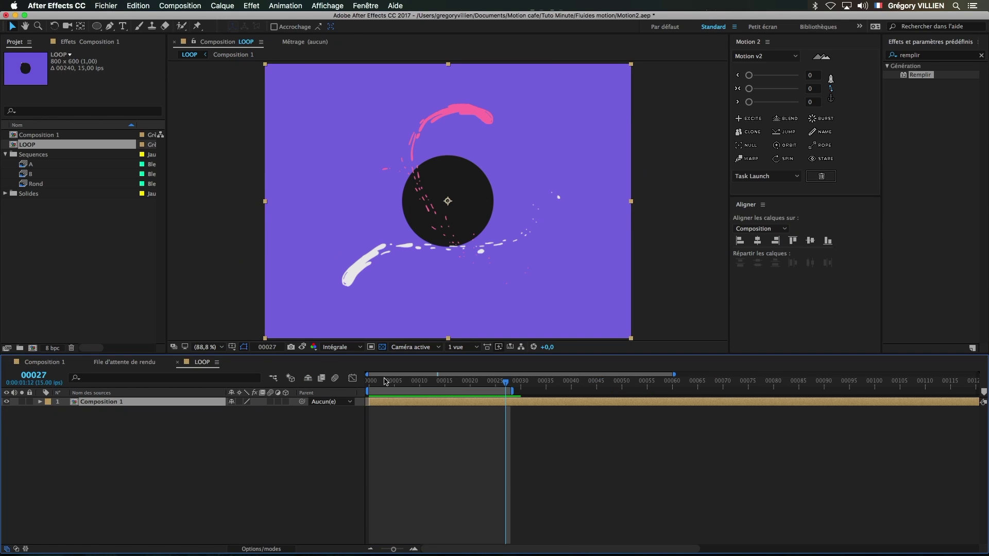
drag(385, 382, 343, 393)
click(44, 362)
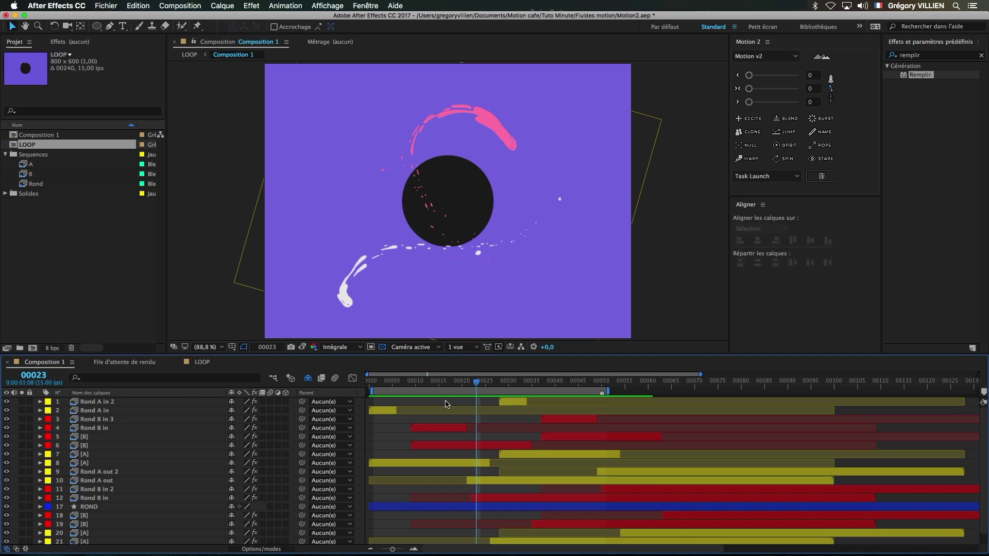
double_click(475, 393)
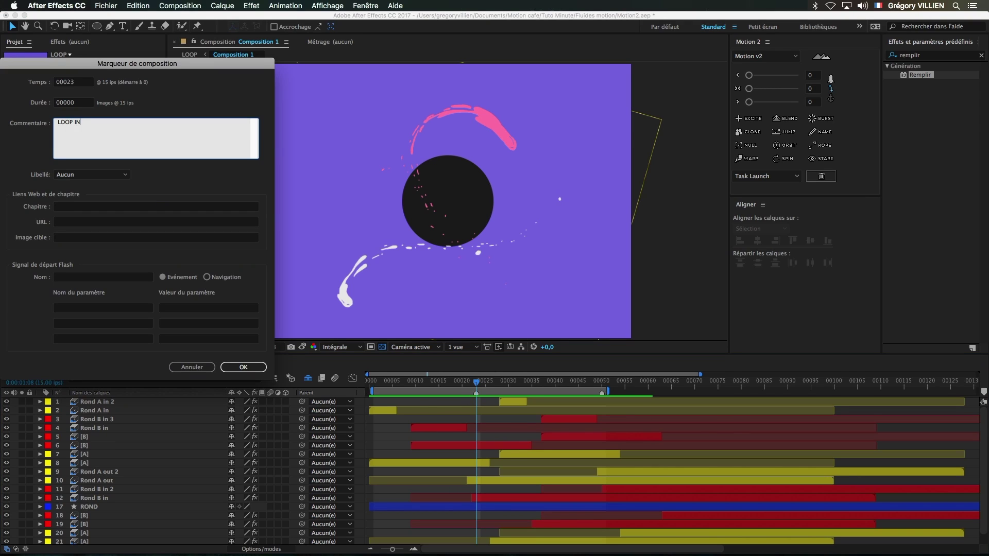
click(245, 368)
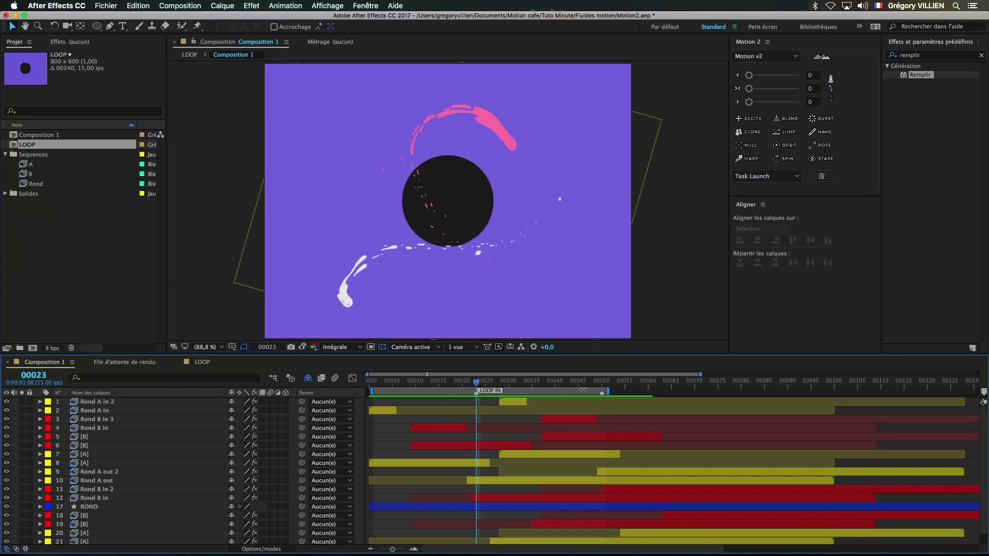
double_click(601, 393)
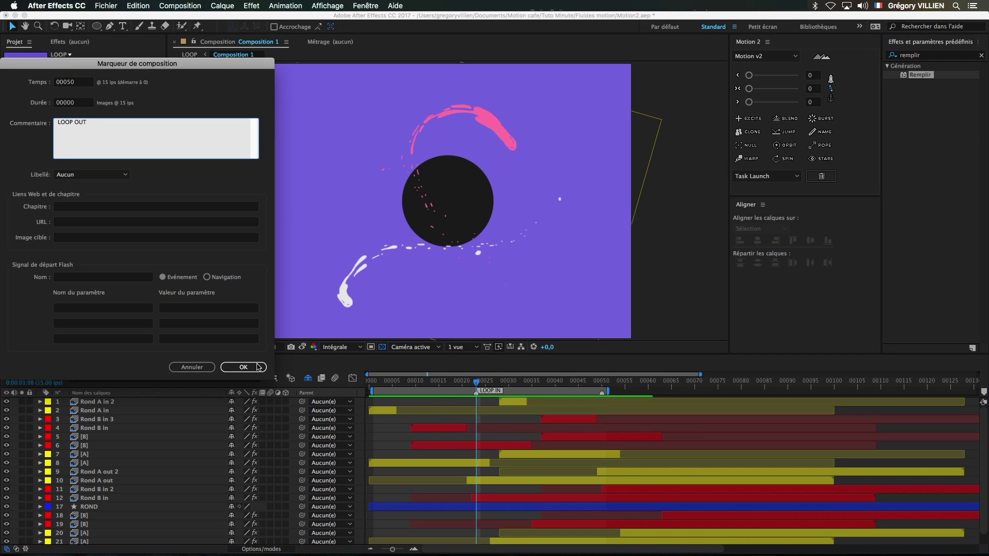
click(258, 367)
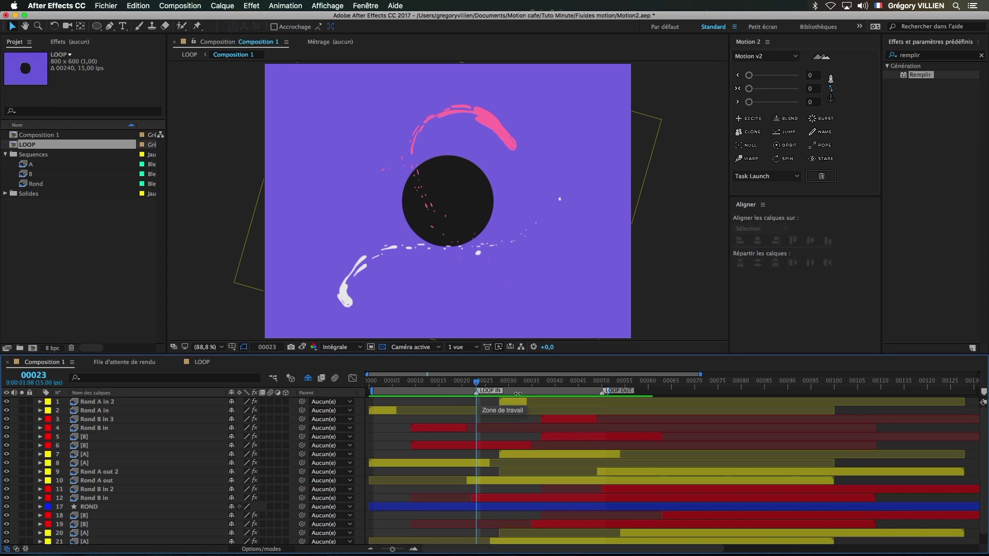
Start the Composition 1 work area at the LOOP IN marker and preview the range up to LOOP OUT.
right_click(602, 394)
click(624, 429)
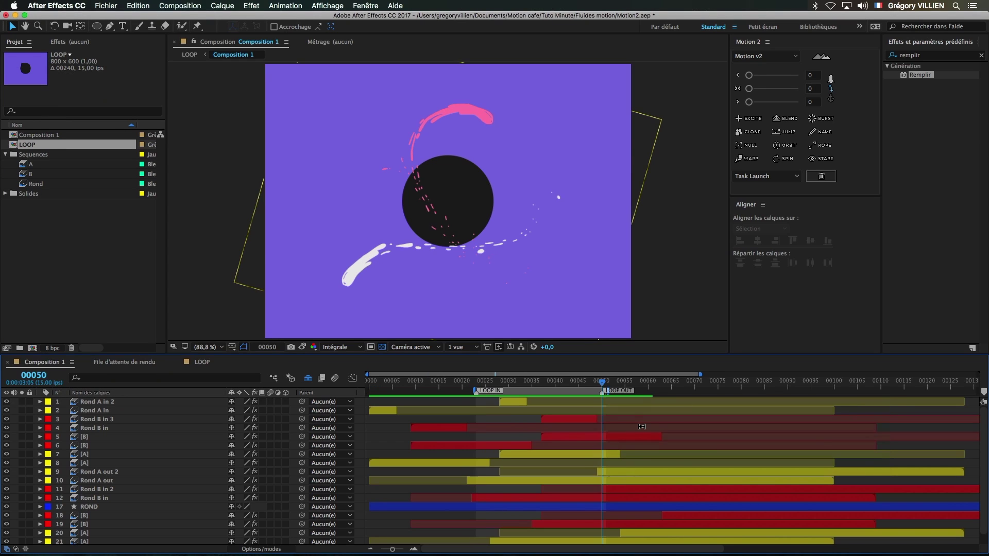
key(space)
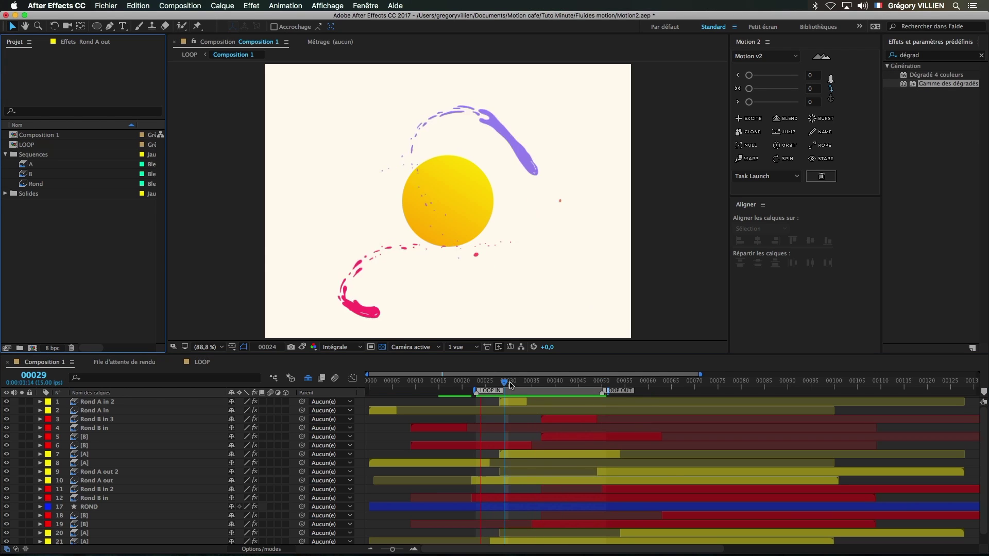
Move the gradient ramp's start point on the second A layer (layer 7) to about 521.2, 110.3 and clear the effects search.
key(space)
click(105, 413)
click(107, 428)
click(521, 456)
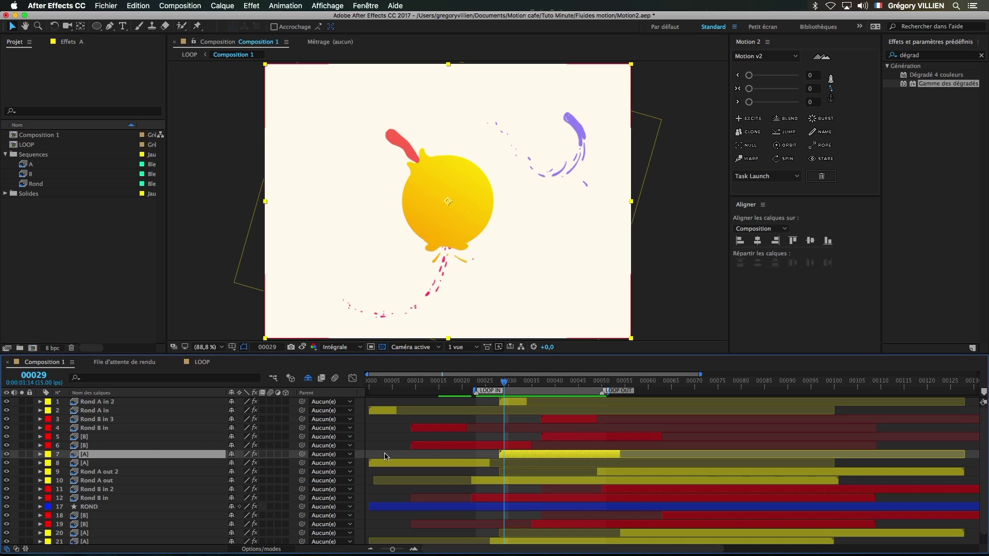
click(58, 45)
drag(505, 114, 502, 117)
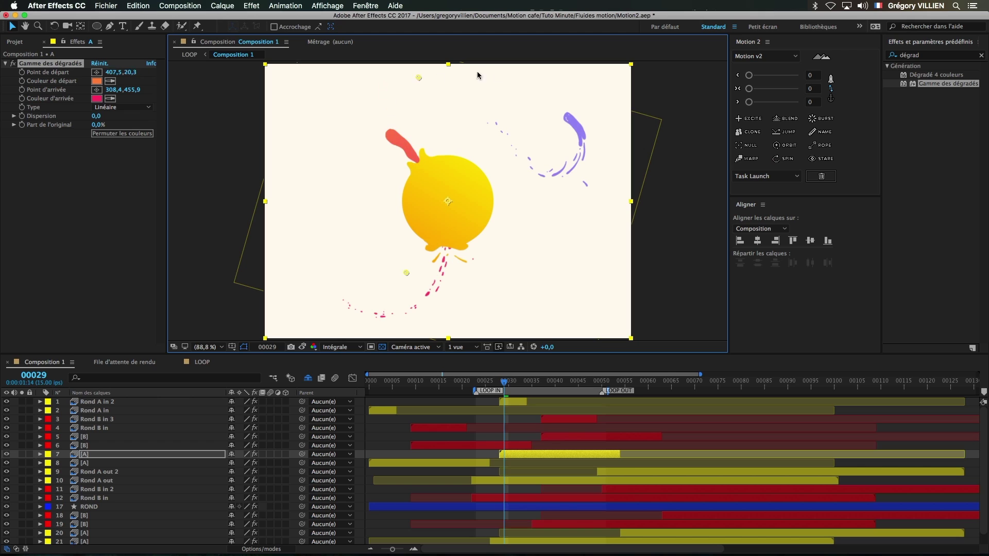
drag(507, 383, 555, 385)
click(978, 55)
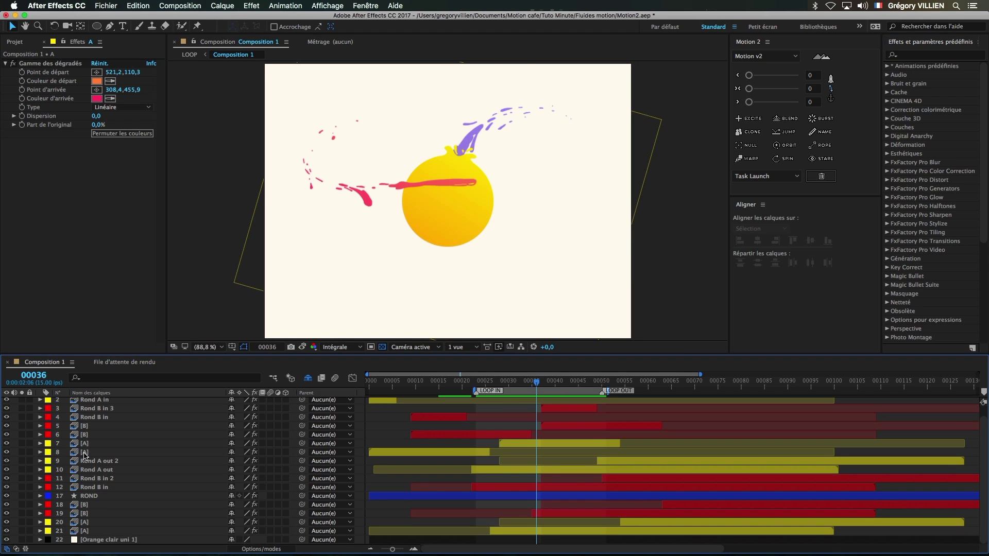
Duplicate the A layer numbered 7 and give the copy the green (Vert) label.
click(85, 452)
click(89, 444)
click(7, 443)
key(super+d)
click(48, 443)
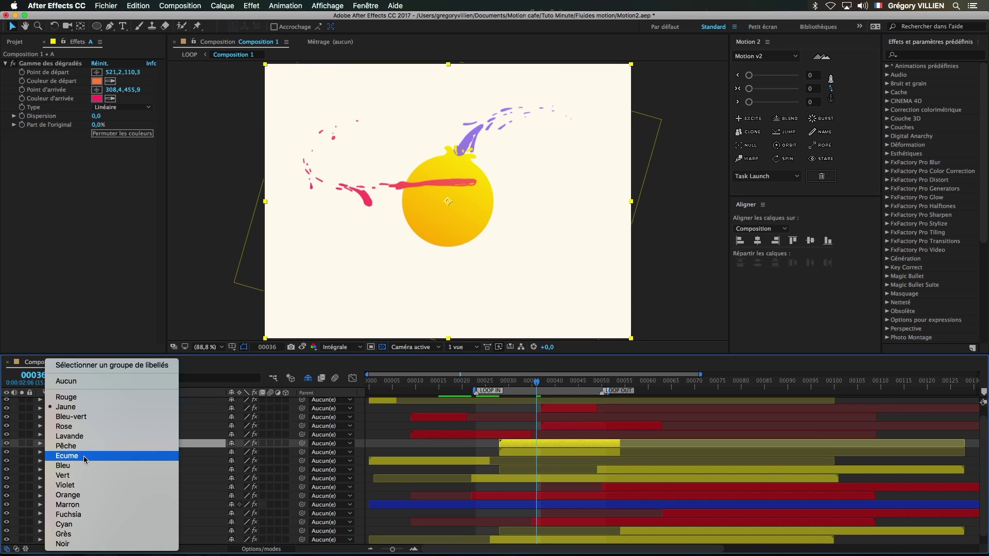
click(122, 473)
Duplicate the ROND circle layer and place the copy directly above the green A layer.
click(109, 508)
key(super+d)
drag(110, 507, 106, 444)
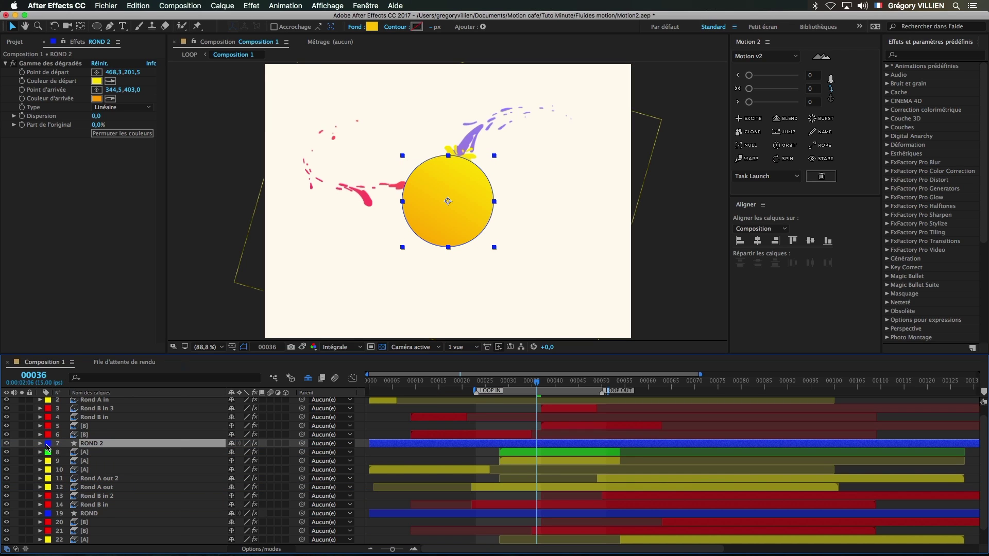
Change the label of the green A layer just below ROND 2 to blue (Bleu).
click(48, 444)
click(193, 439)
click(113, 452)
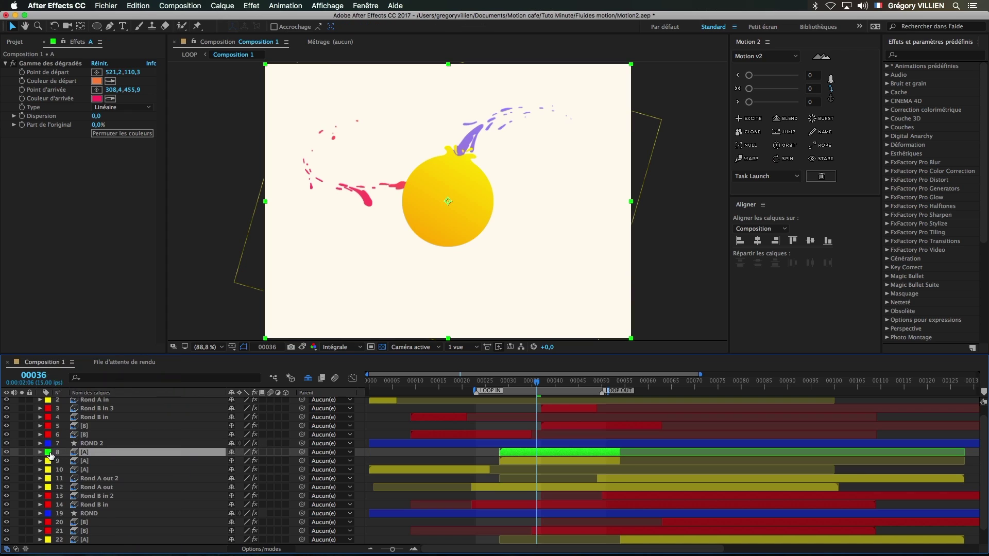
click(48, 452)
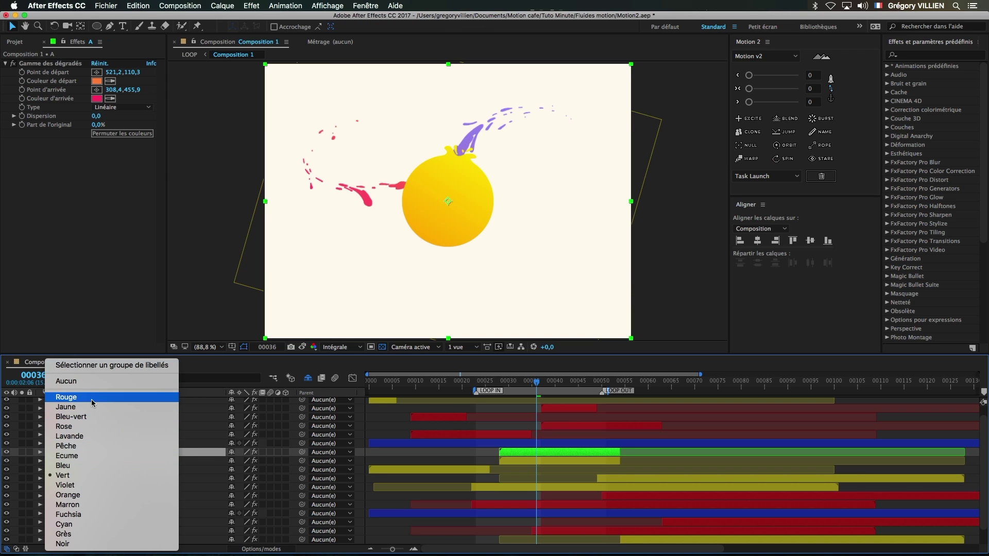
click(57, 401)
click(49, 460)
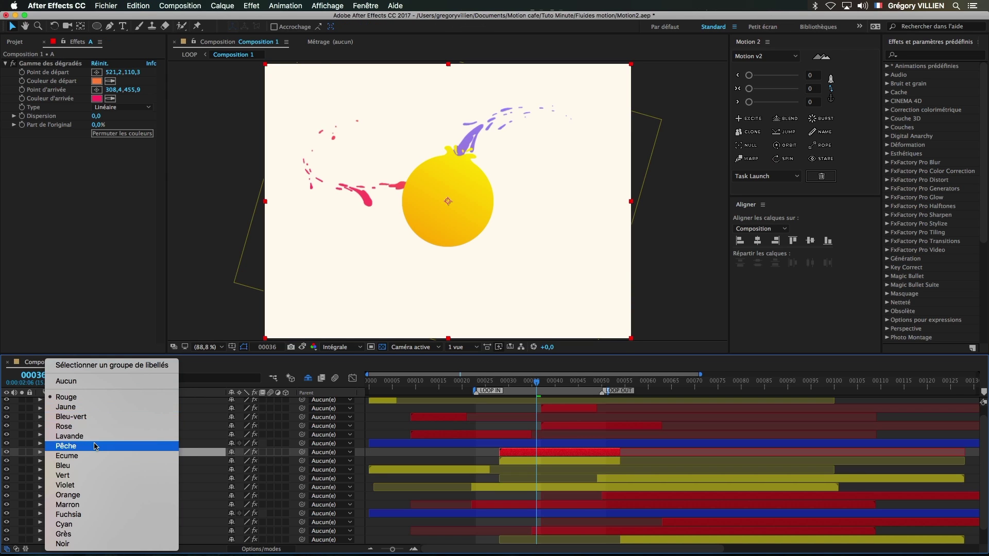
click(109, 467)
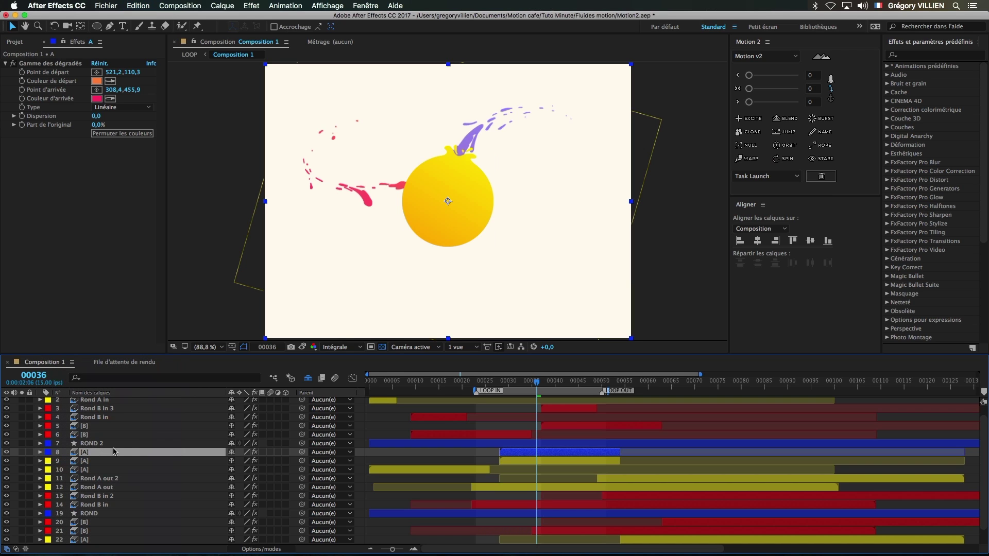
Reveal the mode and matte columns and set the blue A layer's track matte to Alpha ROND 2.
click(284, 549)
click(290, 456)
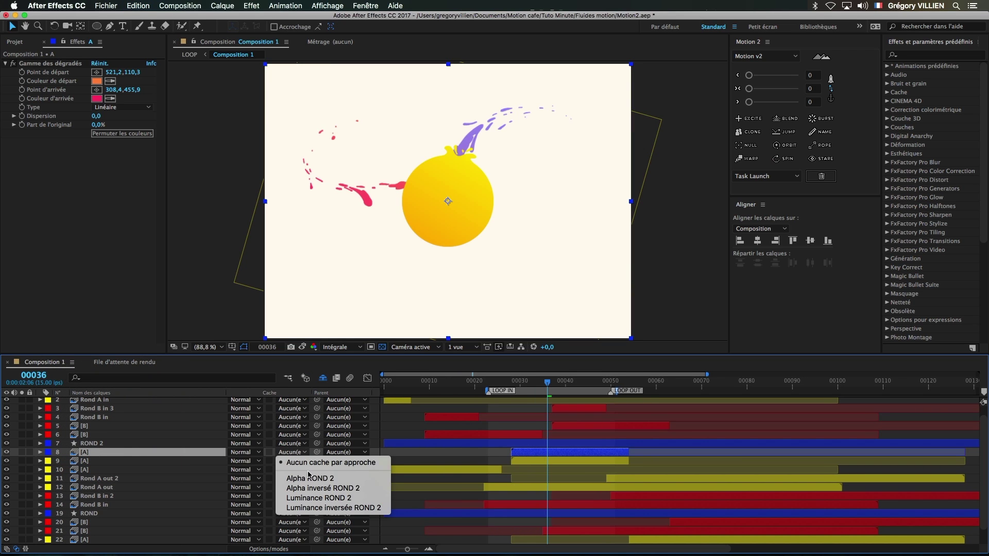
click(309, 474)
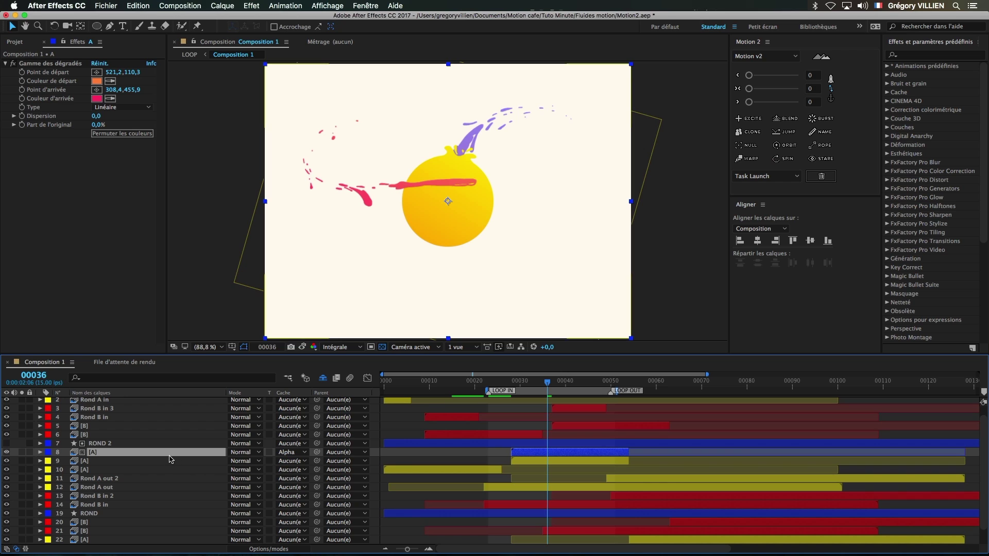
click(21, 453)
click(21, 453)
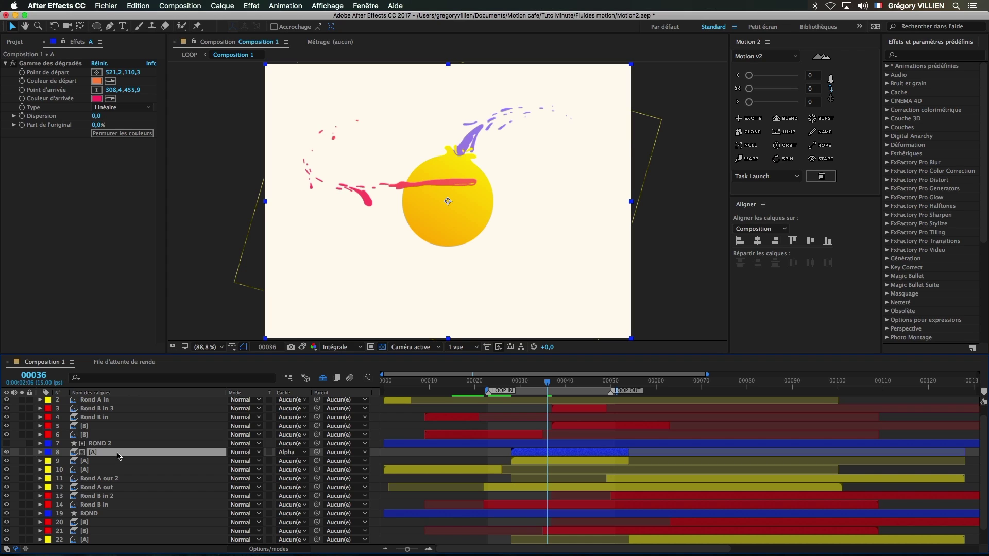
Offset the matted A layer slightly downward and apply the Teinte effect to it.
key(shift+Down)
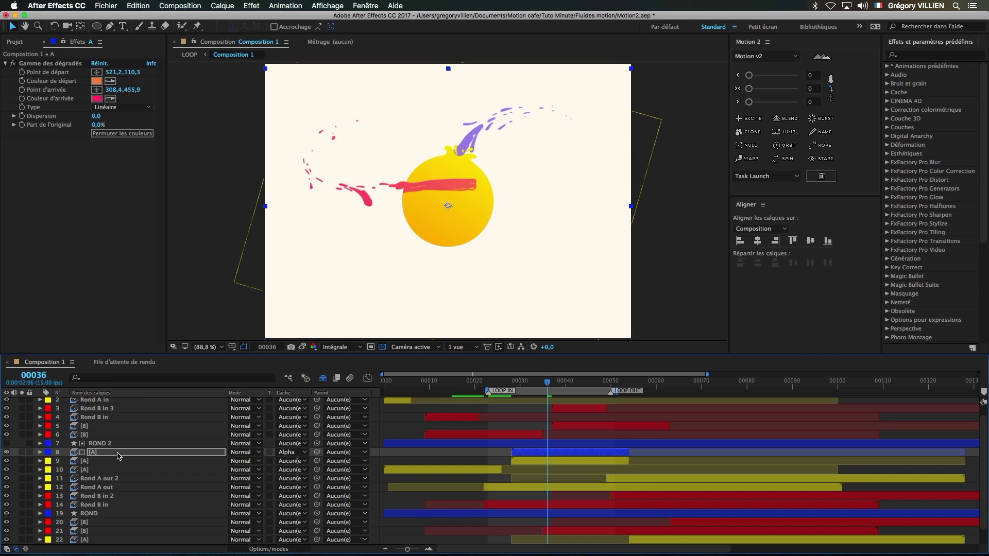
click(932, 55)
text(teinte)
drag(927, 110, 111, 458)
click(96, 126)
Disable Teinte on the matted A layer, placed below the yellow A layers, and set its blending mode to Incrustation.
click(107, 469)
click(13, 142)
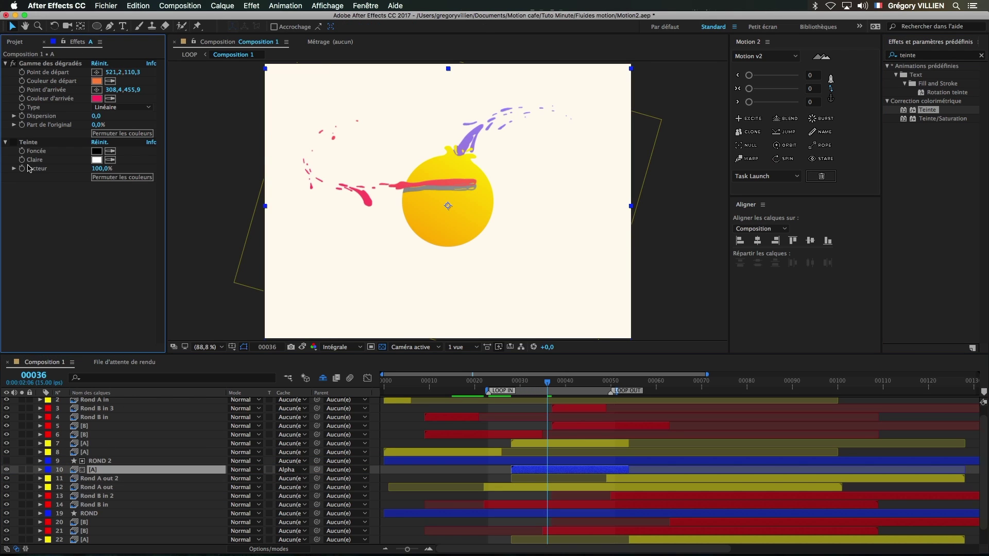
click(266, 468)
click(274, 315)
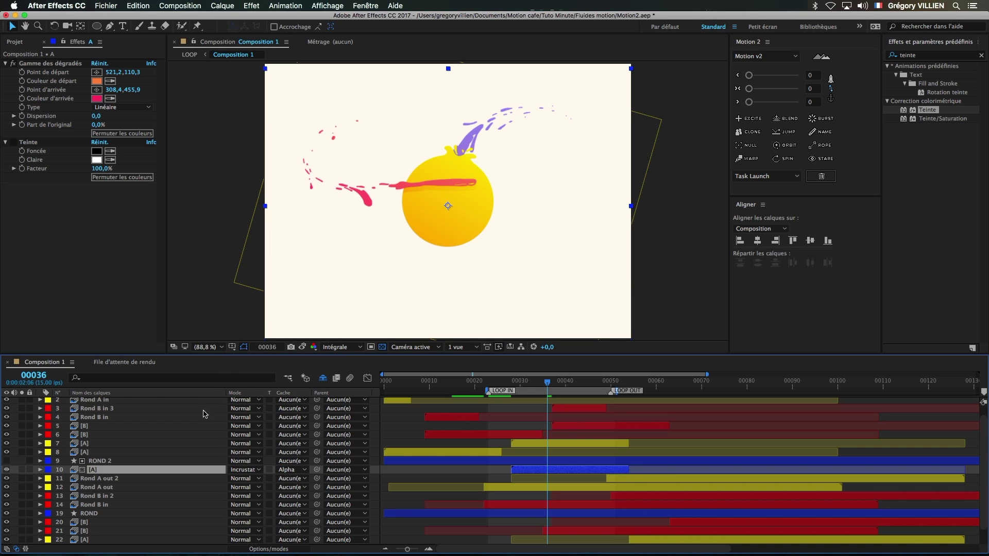
Trim the ROND 2 matte and its A layer to end near frame 45, and offset the A layer further down.
drag(522, 384, 559, 385)
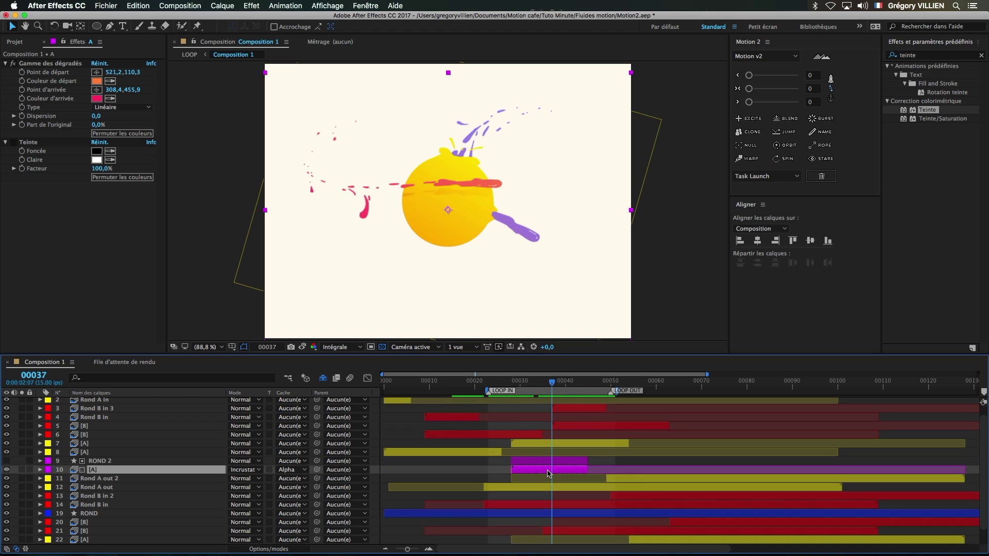
key(shift+Down)
key(Return)
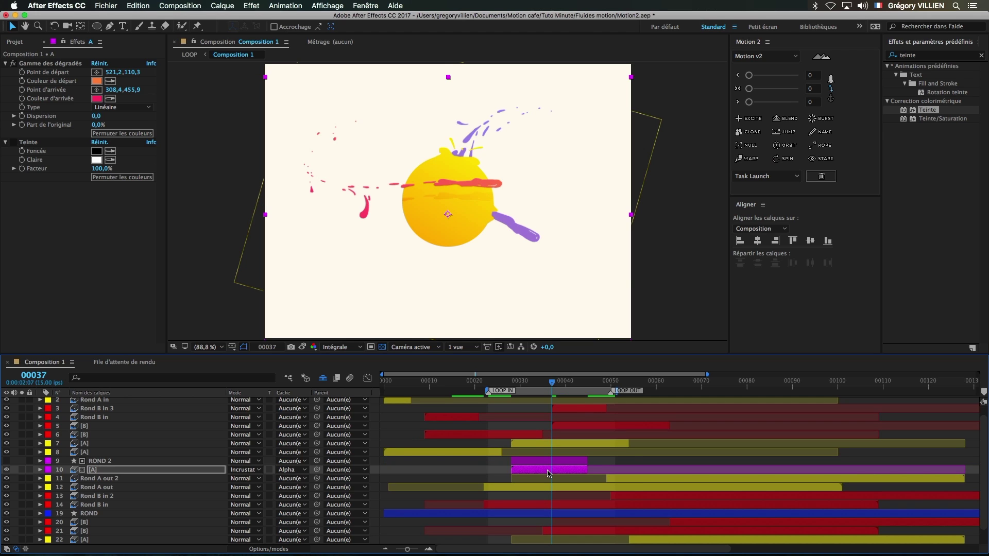
click(634, 463)
drag(524, 385, 559, 390)
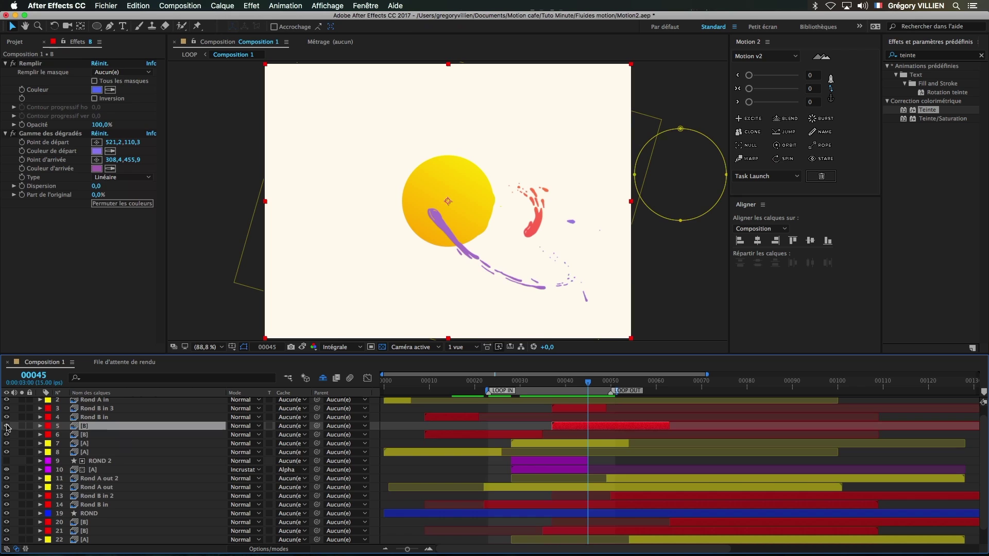
Matte the B layer copy with the alpha of a ROND duplicate, label it violet, and move the pair below the yellow A layers.
click(292, 434)
click(310, 461)
drag(552, 426, 592, 426)
click(48, 435)
click(72, 482)
shift+click(106, 426)
drag(108, 433, 108, 474)
Set the blending mode of the matted B layer to Incrustation.
click(6, 426)
click(103, 469)
click(244, 469)
click(293, 314)
Duplicate the ROND 3 matte and its matted B layer as pairs three times, checking the frames around 37 to 47.
shift+click(594, 462)
key(super+d)
mouse_move(588, 384)
mouse_down()
mouse_move(553, 394)
mouse_move(625, 392)
mouse_move(563, 403)
mouse_move(594, 391)
mouse_up()
click(565, 469)
shift+click(564, 486)
click(547, 383)
click(544, 504)
click(580, 470)
shift+click(580, 487)
click(572, 460)
shift+click(572, 470)
key(super+d)
key(super+d)
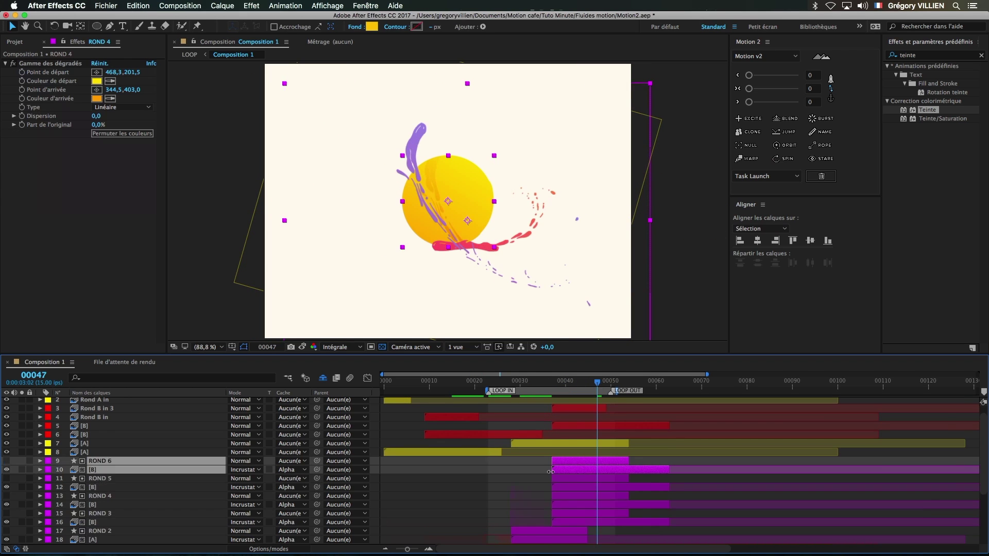
Trim the matted B layers to end with their ROND mattes and play back the loop from LOOP IN to LOOP OUT.
scroll(561, 484, down, 3)
click(547, 386)
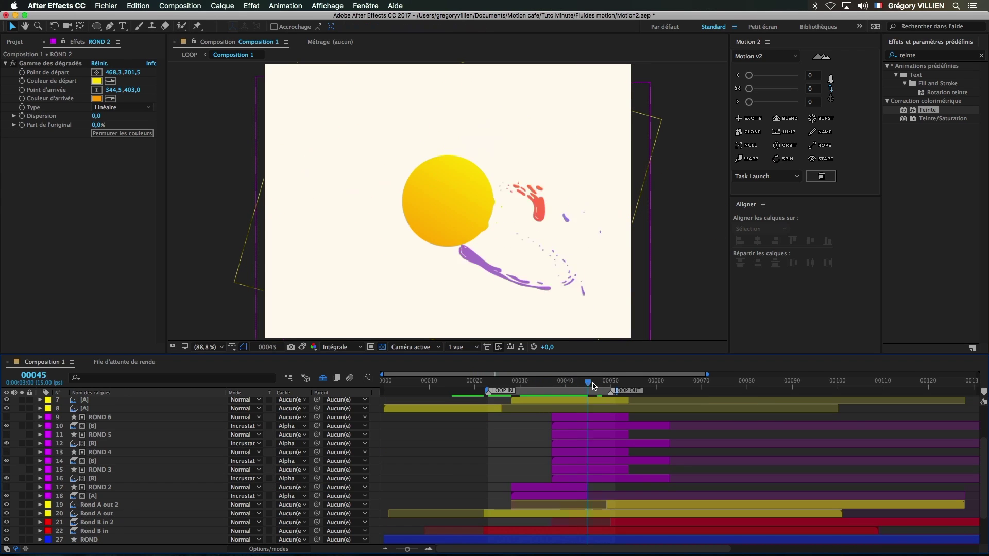
drag(590, 388, 575, 388)
key(space)
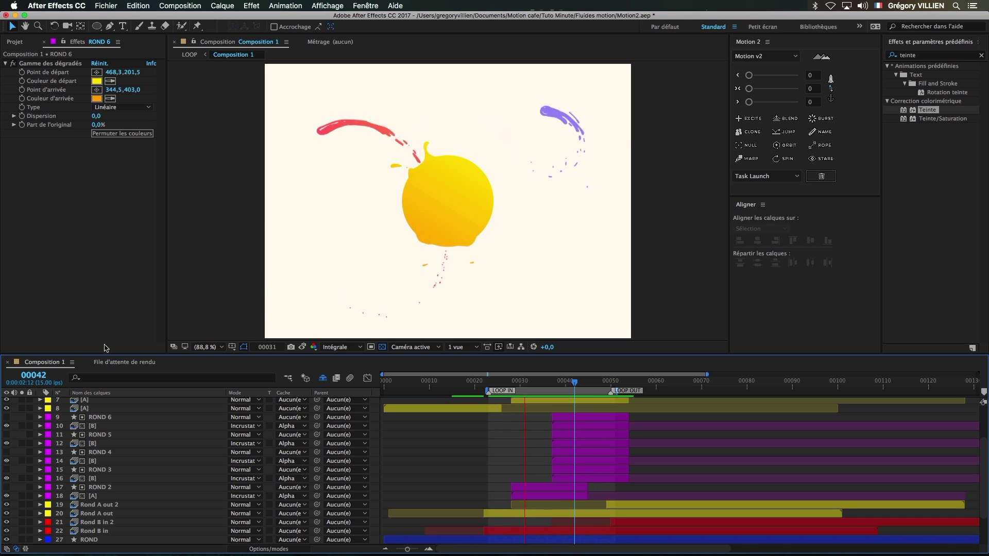
key(space)
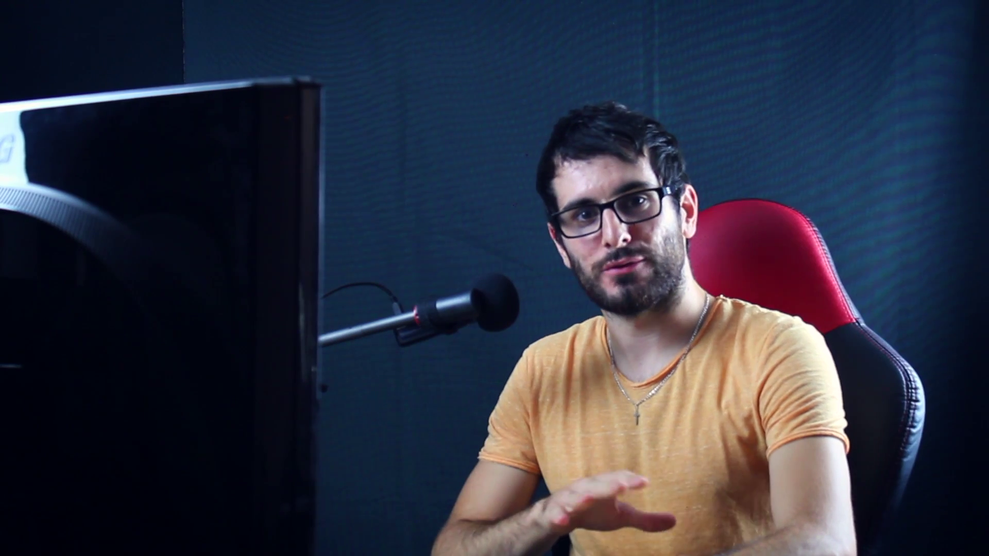